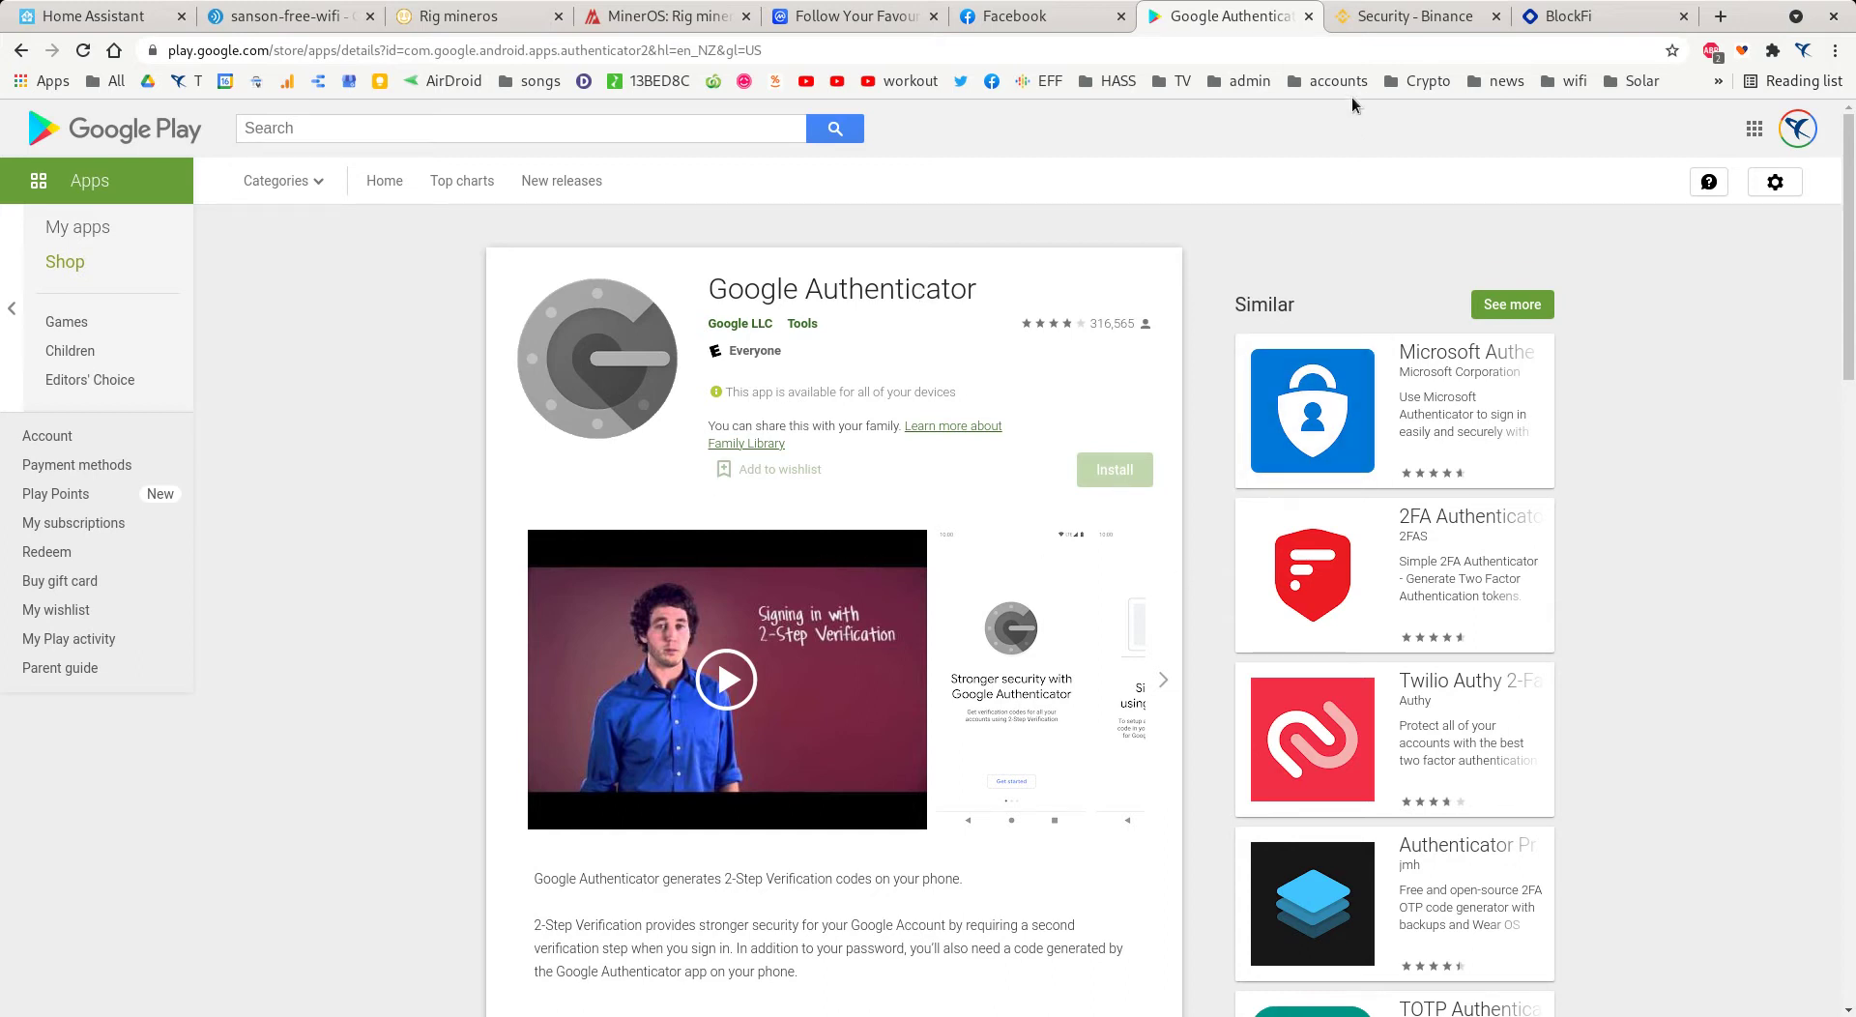
Switch to the 'Security - Binance' tab, which shows the withdrawal whitelist already enabled.
{"action": "left_click", "coordinate": [1376, 22]}
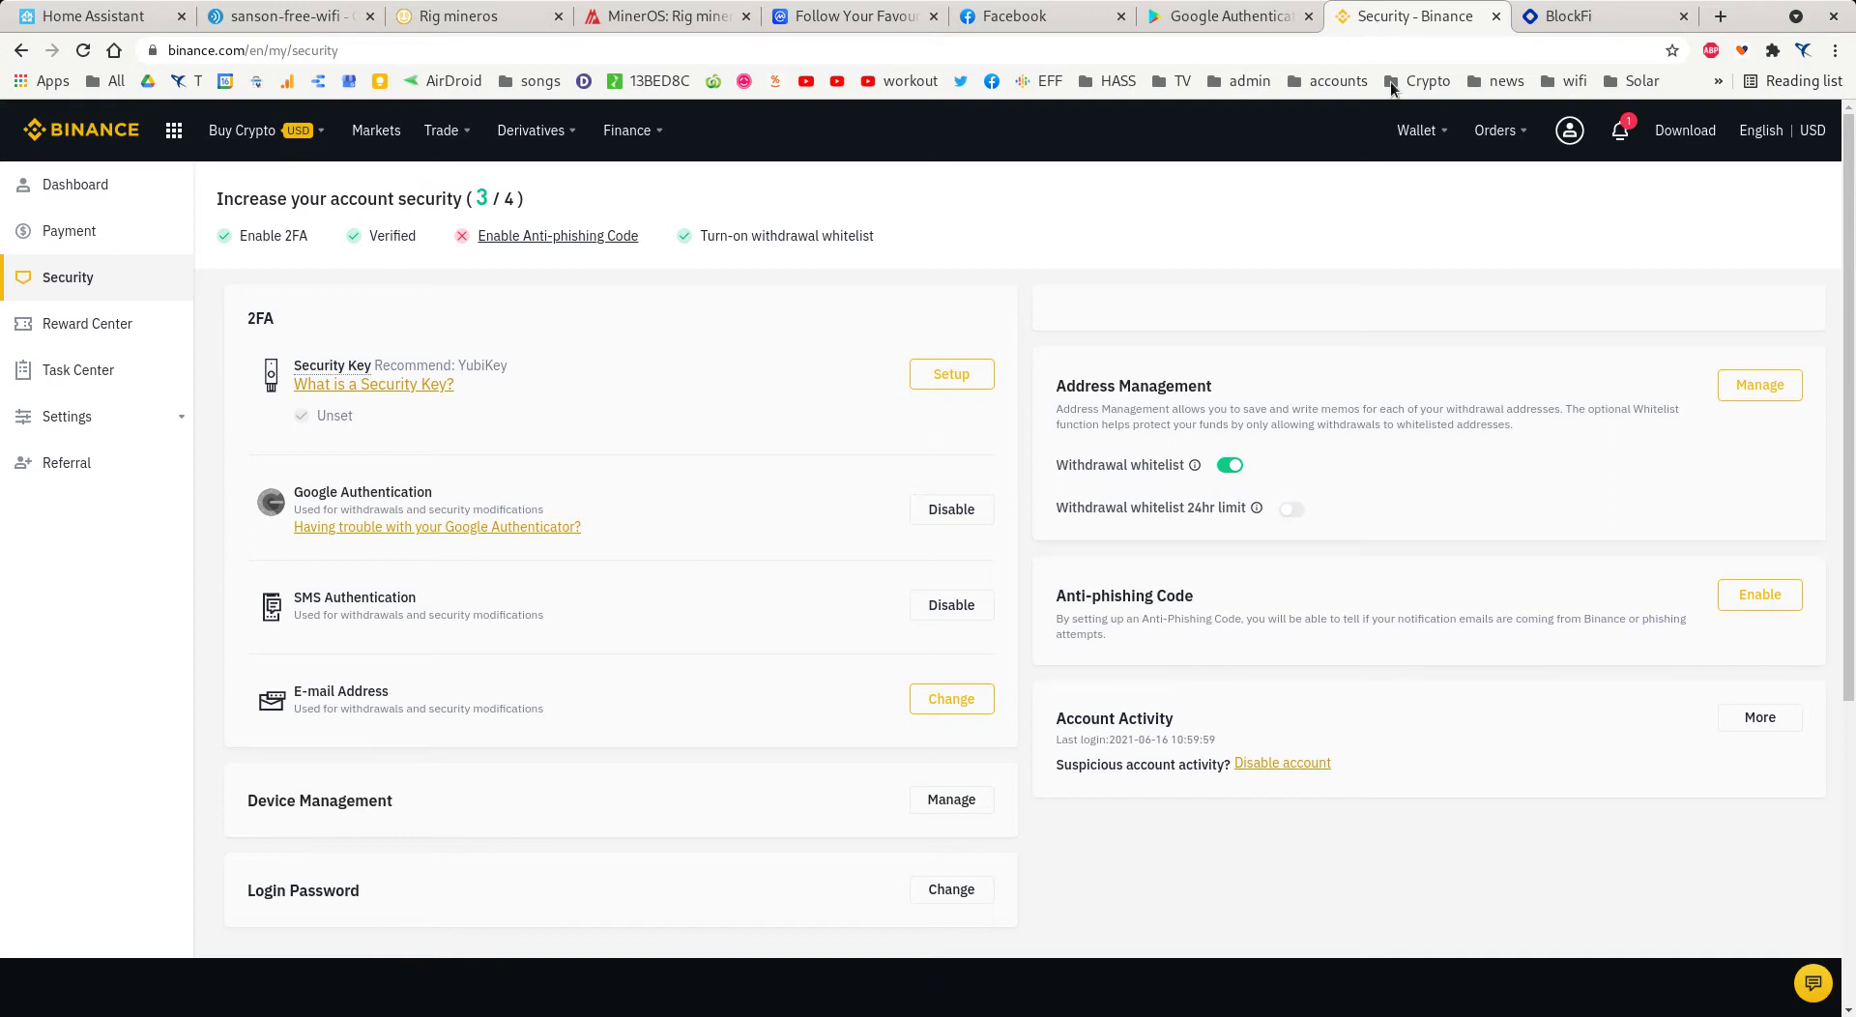
{"action": "mouse_move", "coordinate": [1568, 133]}
{"action": "mouse_move", "coordinate": [1410, 134]}
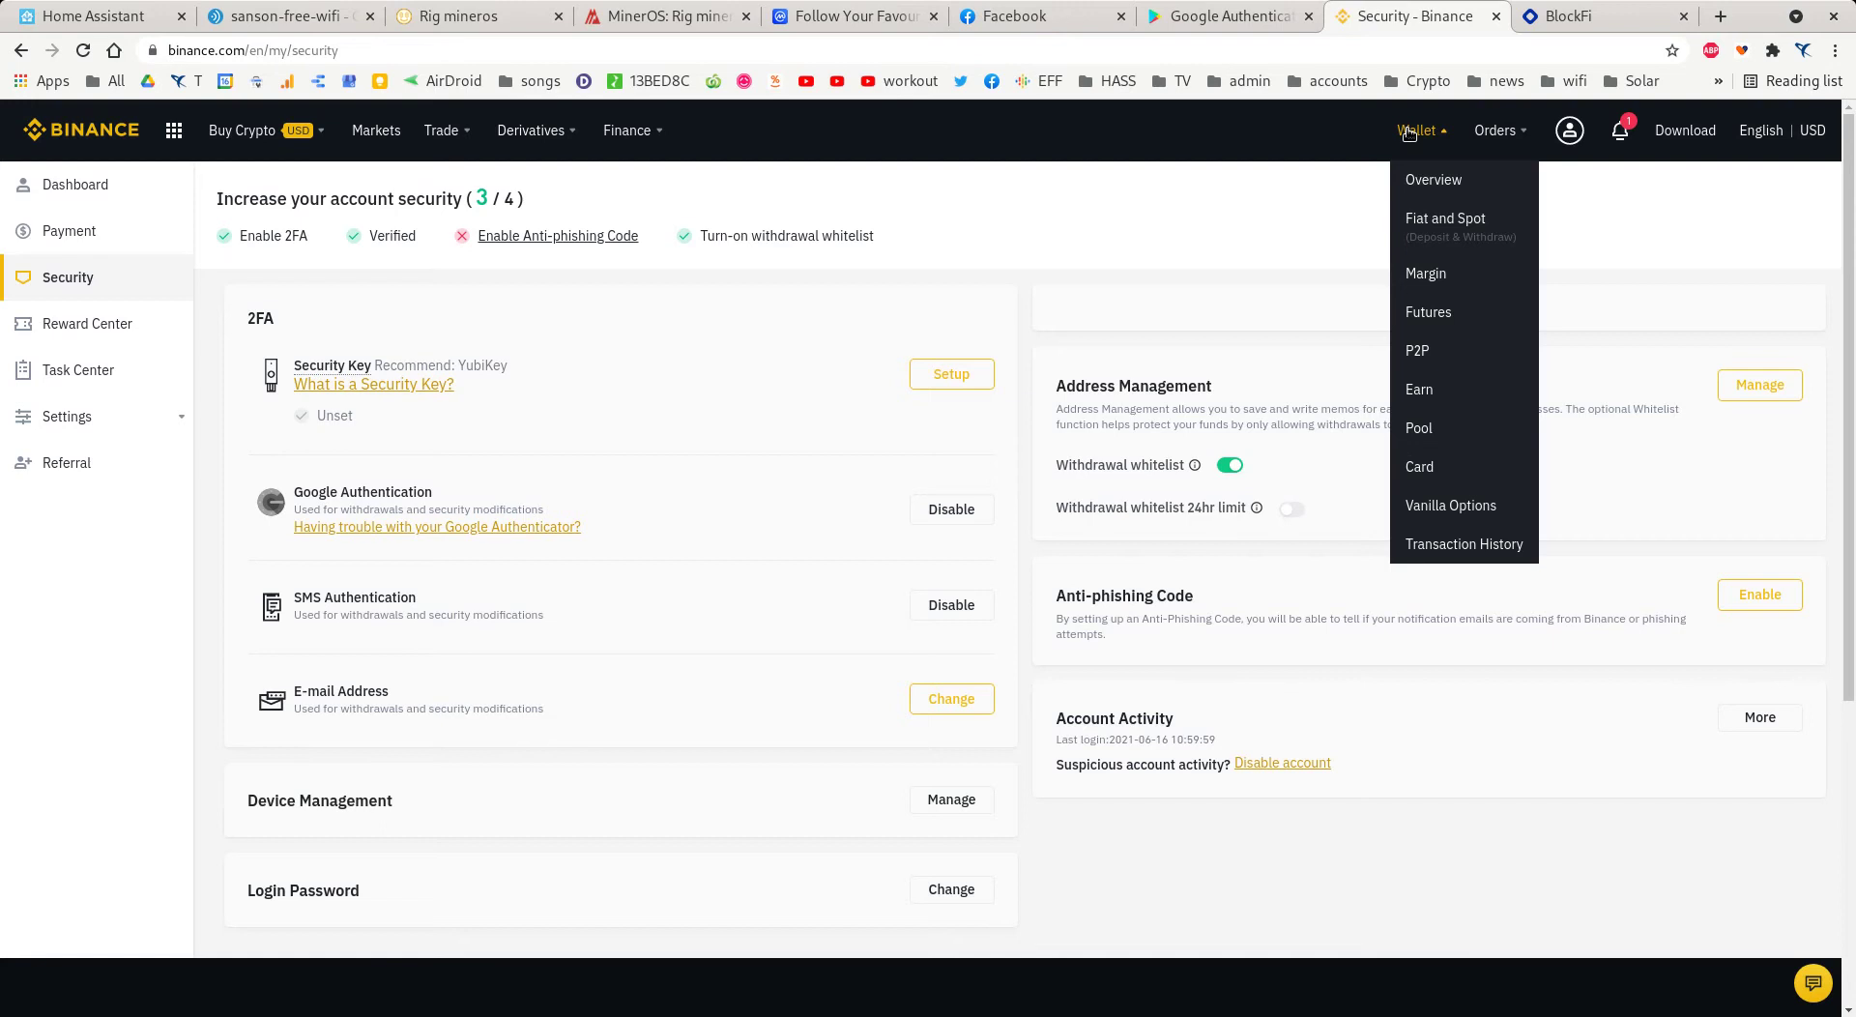
Go from Wallet Overview to Withdraw Crypto, then open Address Management in a new tab.
{"action": "left_click", "coordinate": [1433, 184]}
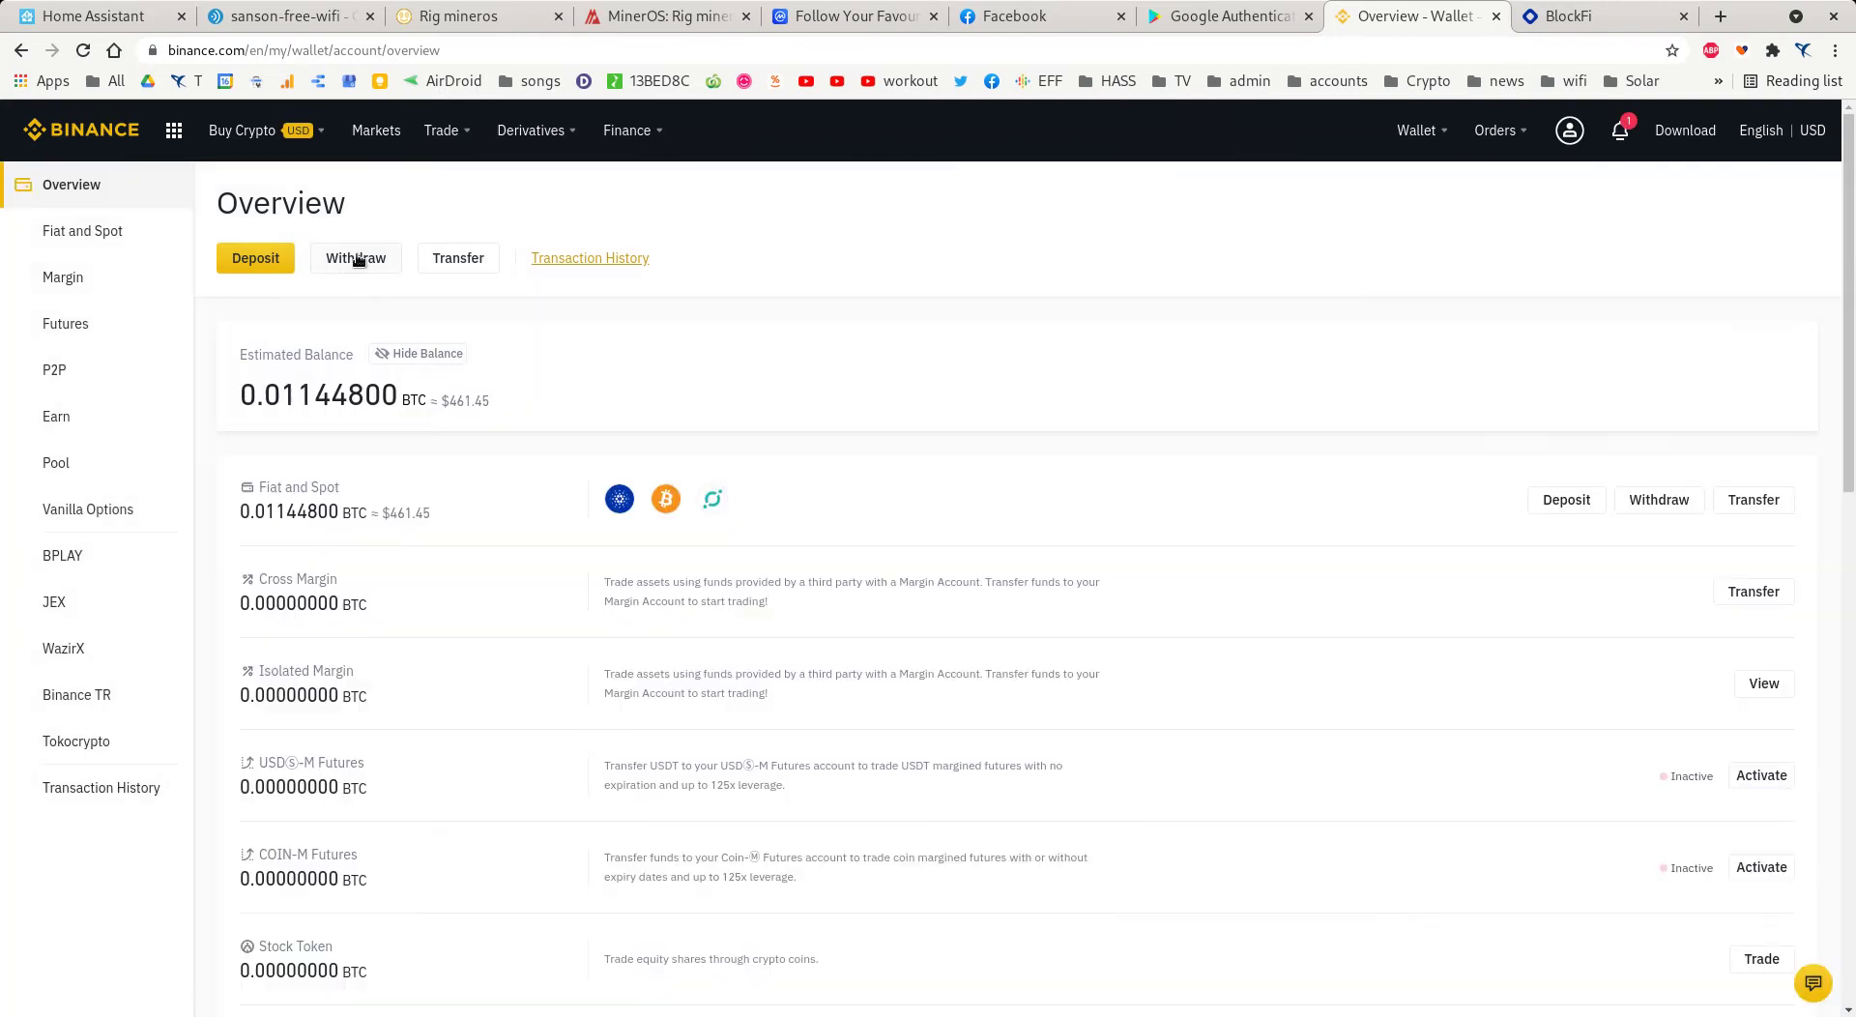
{"action": "left_click", "coordinate": [361, 259]}
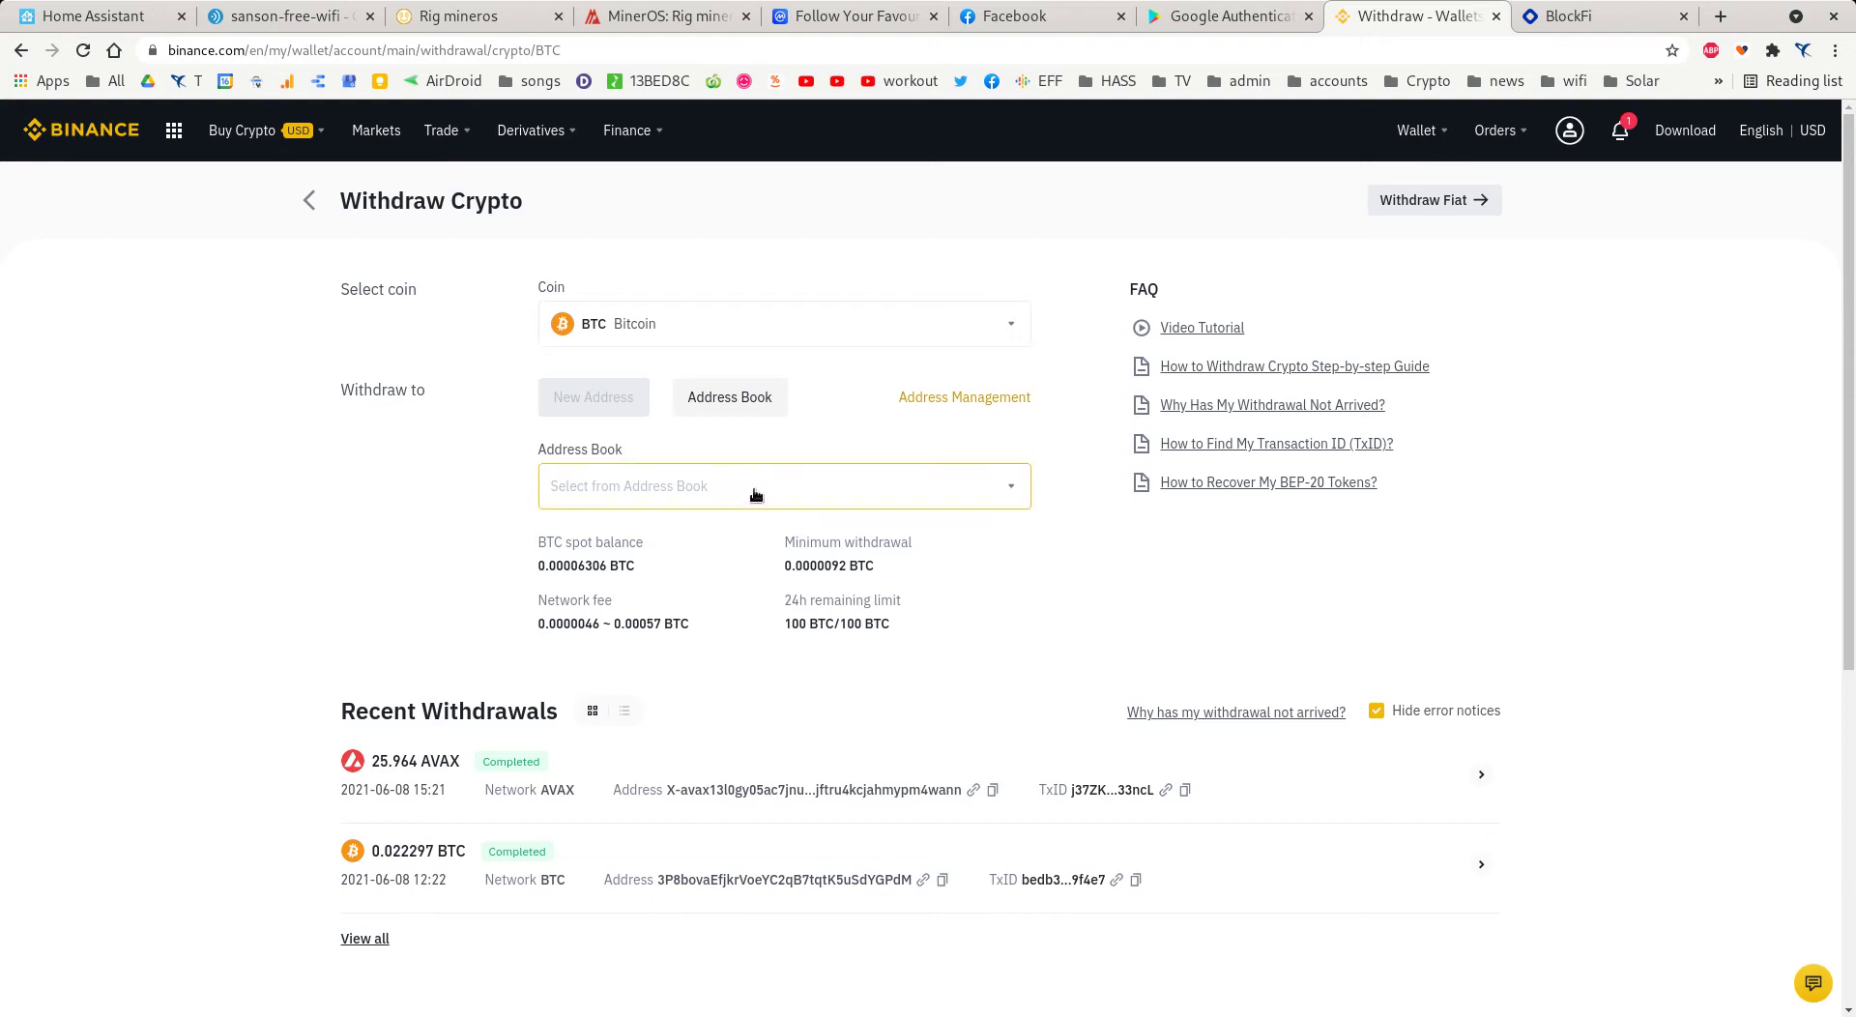
{"action": "left_click", "coordinate": [955, 401]}
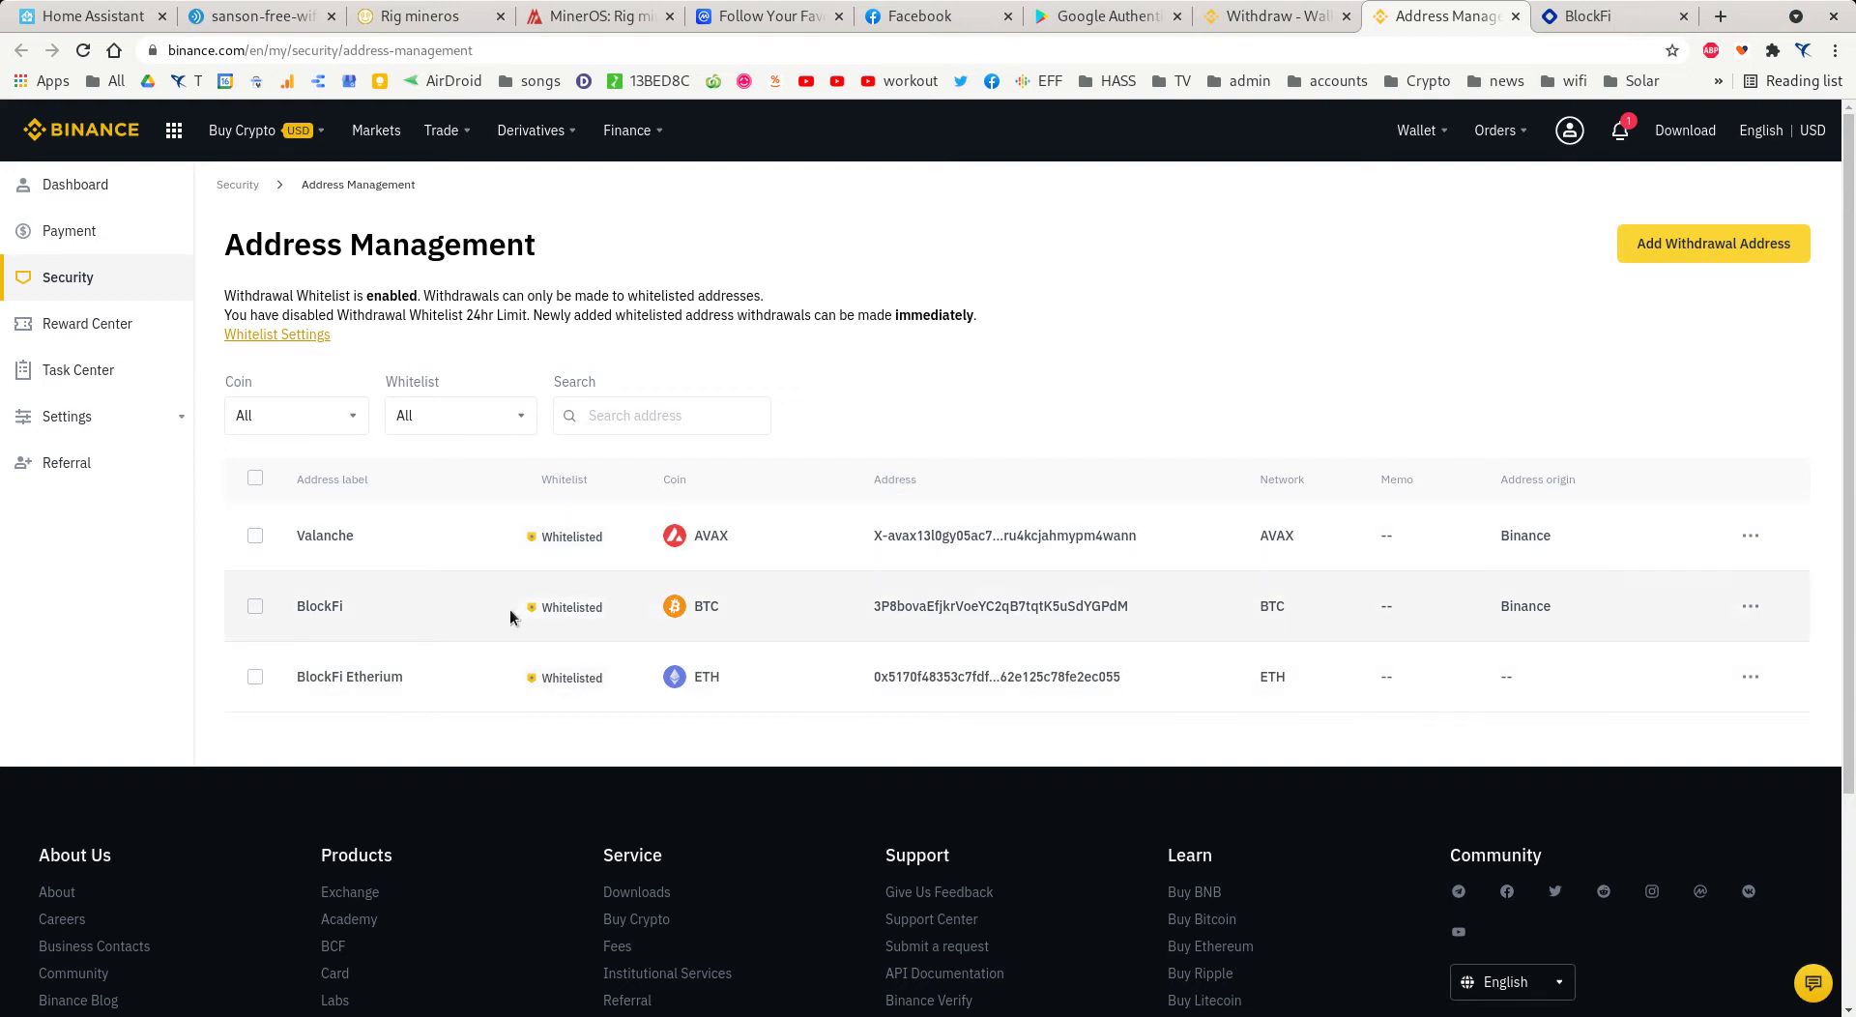
Add a new withdrawal address labelled 'BlockFi Business Account'.
{"action": "left_click", "coordinate": [1689, 253]}
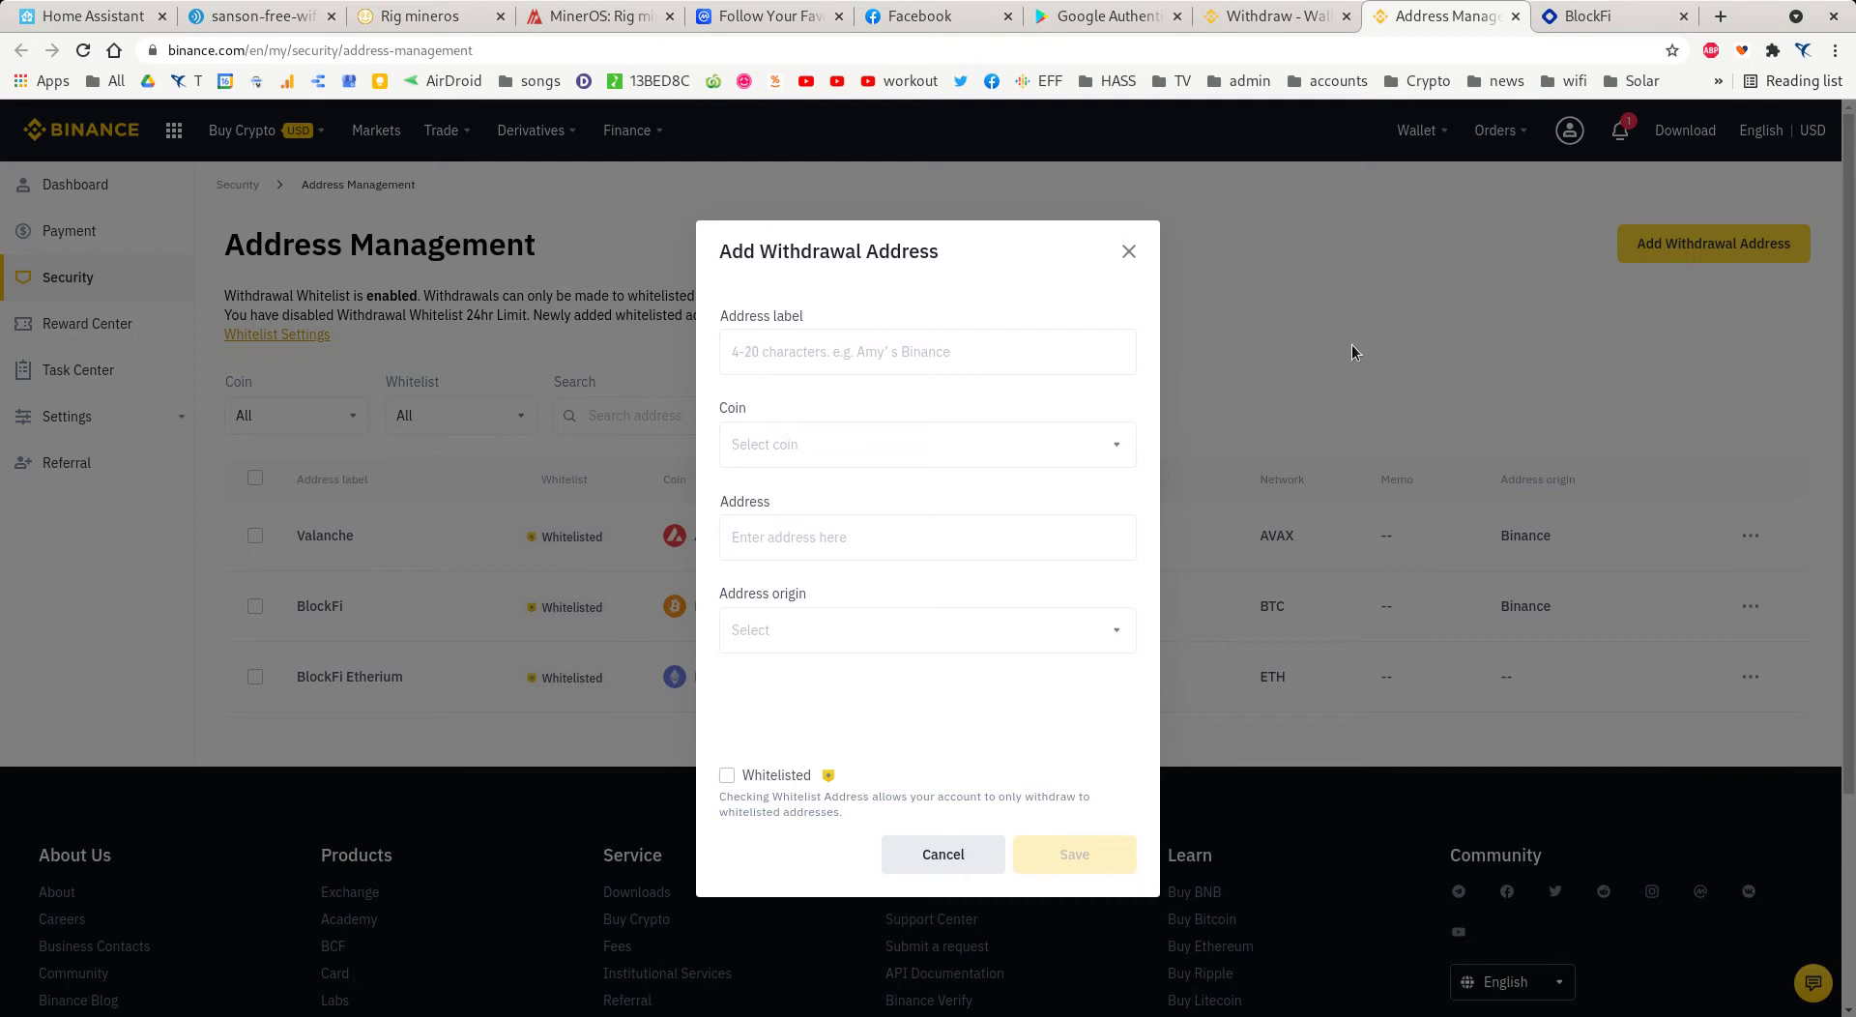
{"action": "left_click", "coordinate": [812, 354]}
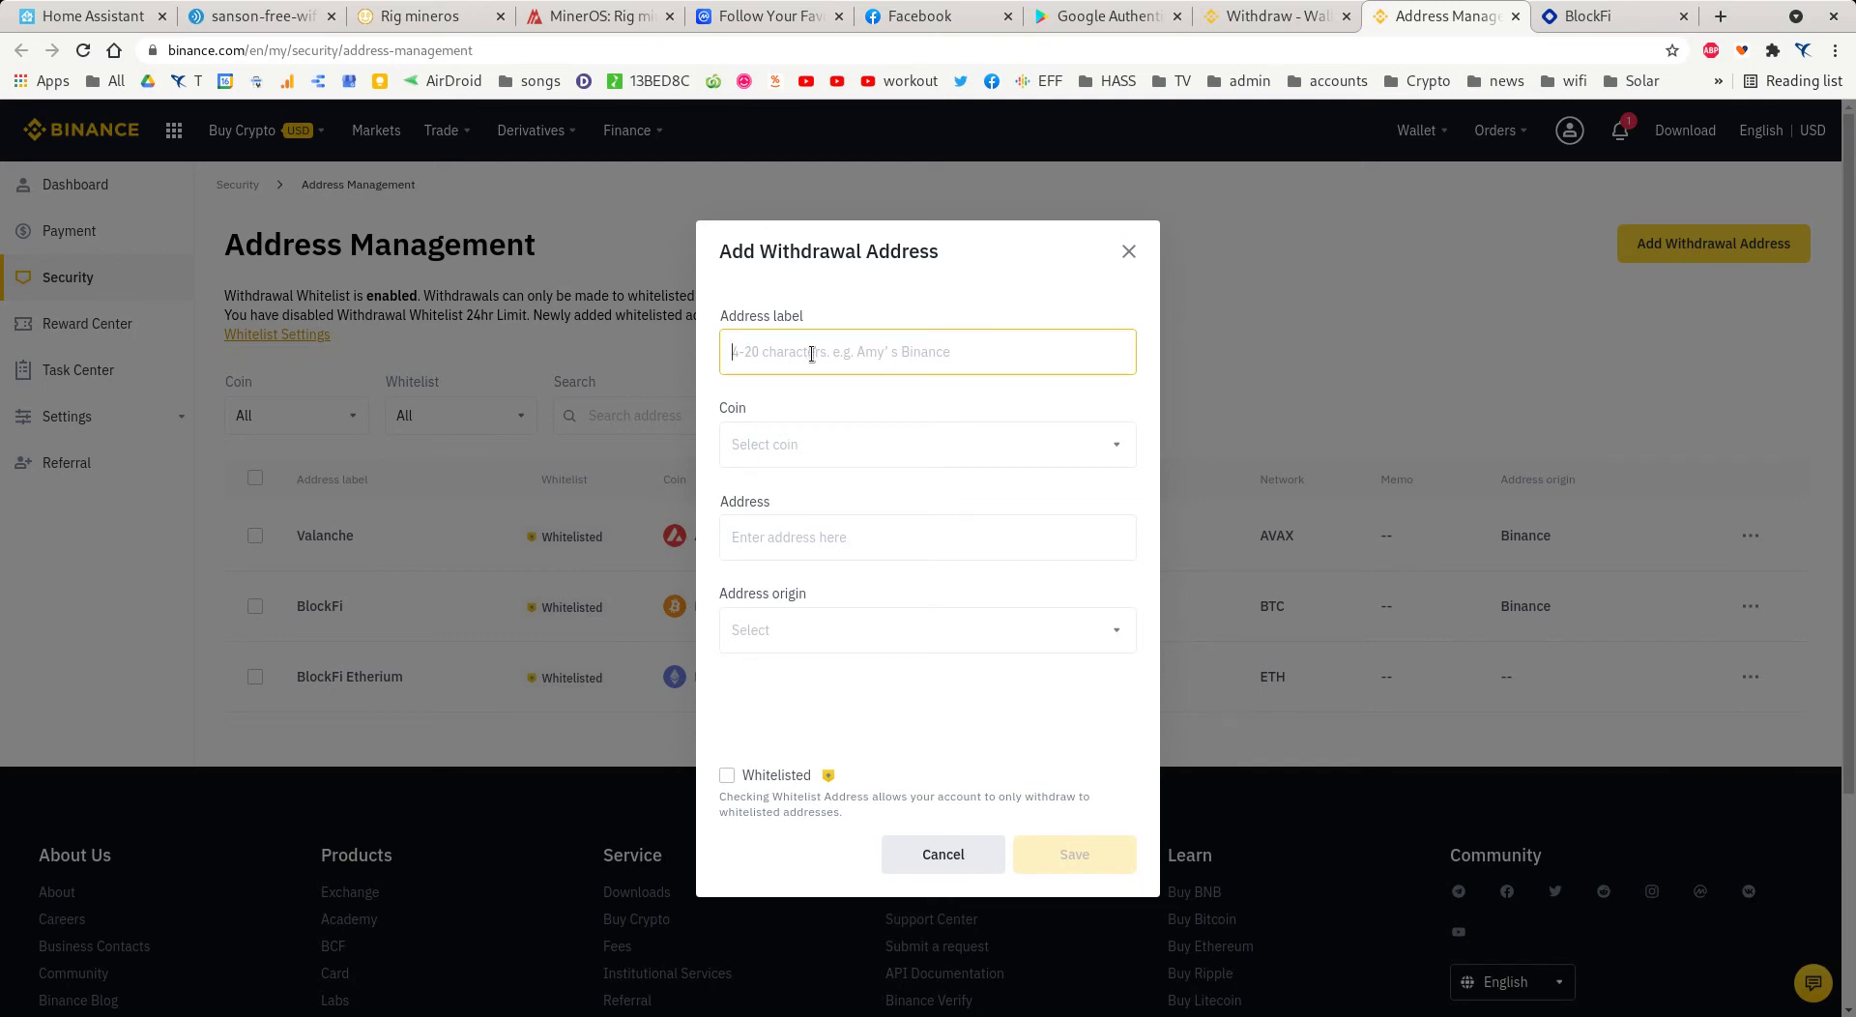
{"action": "type", "text": "Blok"}
{"action": "type", "text": "ock"}
{"action": "type", "text": "Fi Business"}
{"action": "type", "text": " Account"}
Search 'bitcoin' and set BTC Bitcoin as the new address's coin.
{"action": "left_click", "coordinate": [982, 453]}
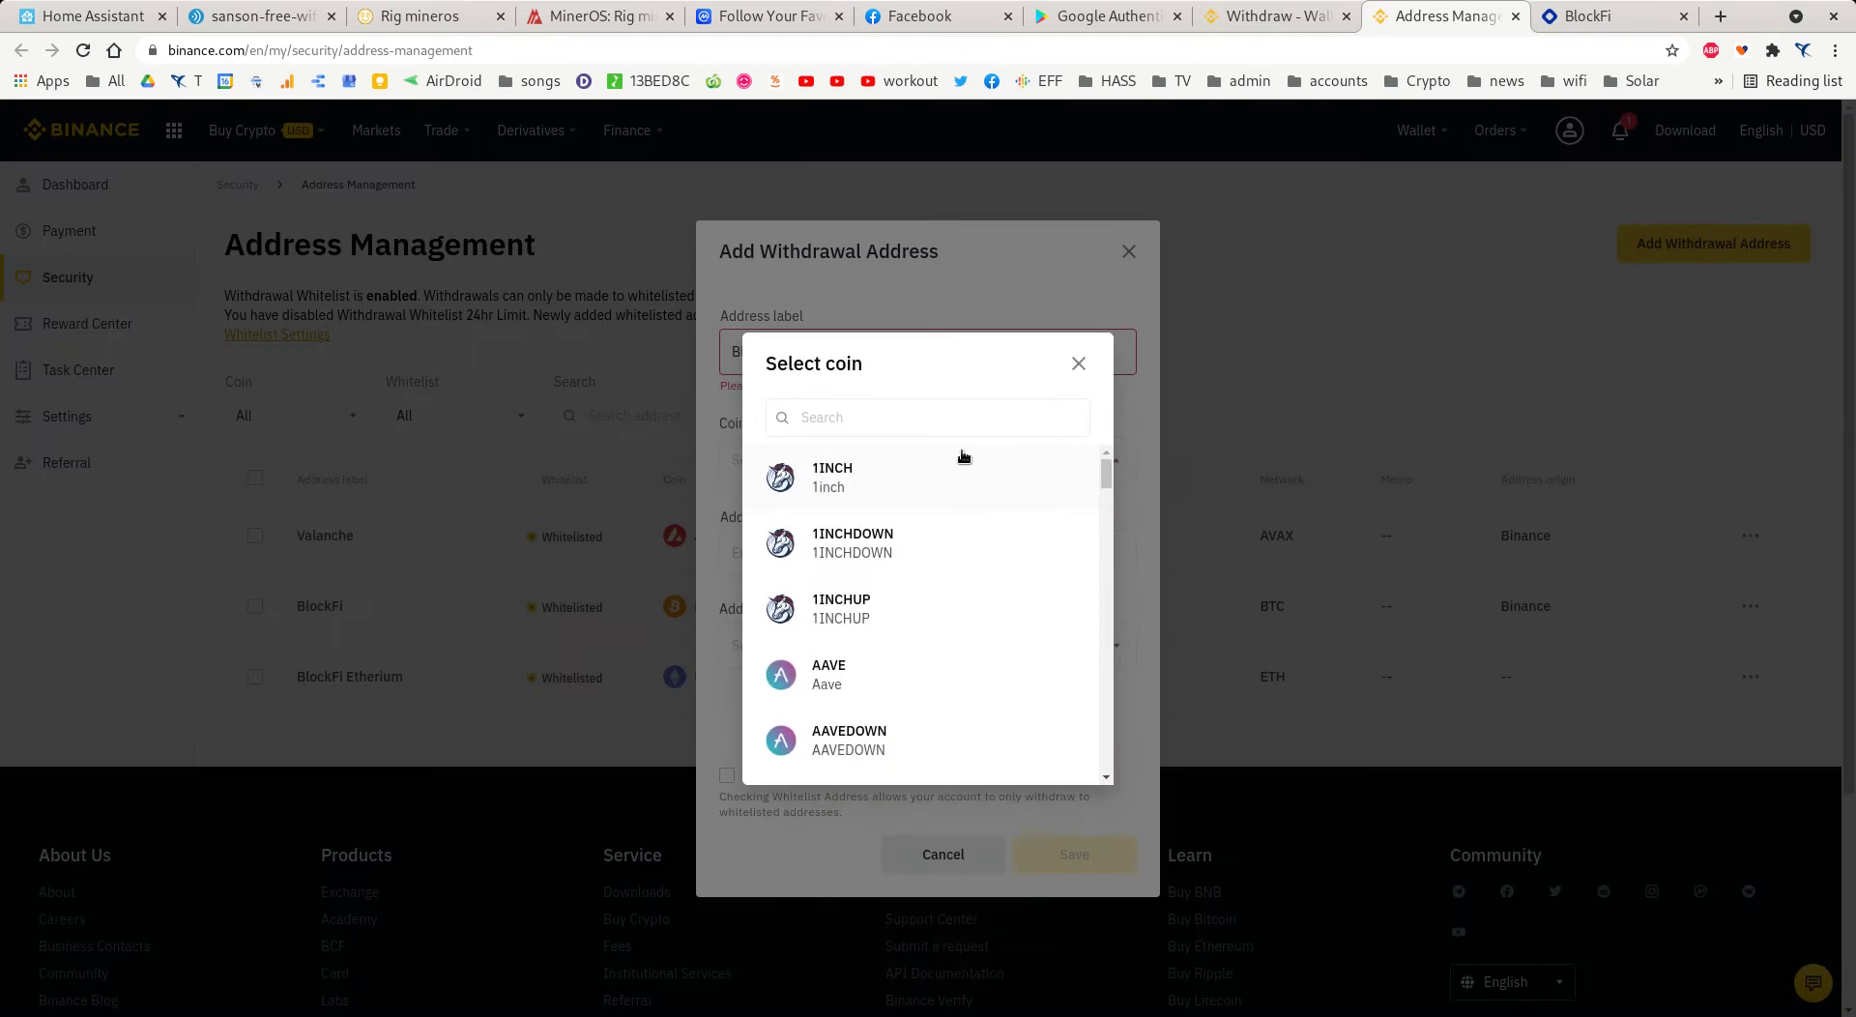
{"action": "left_click", "coordinate": [874, 418]}
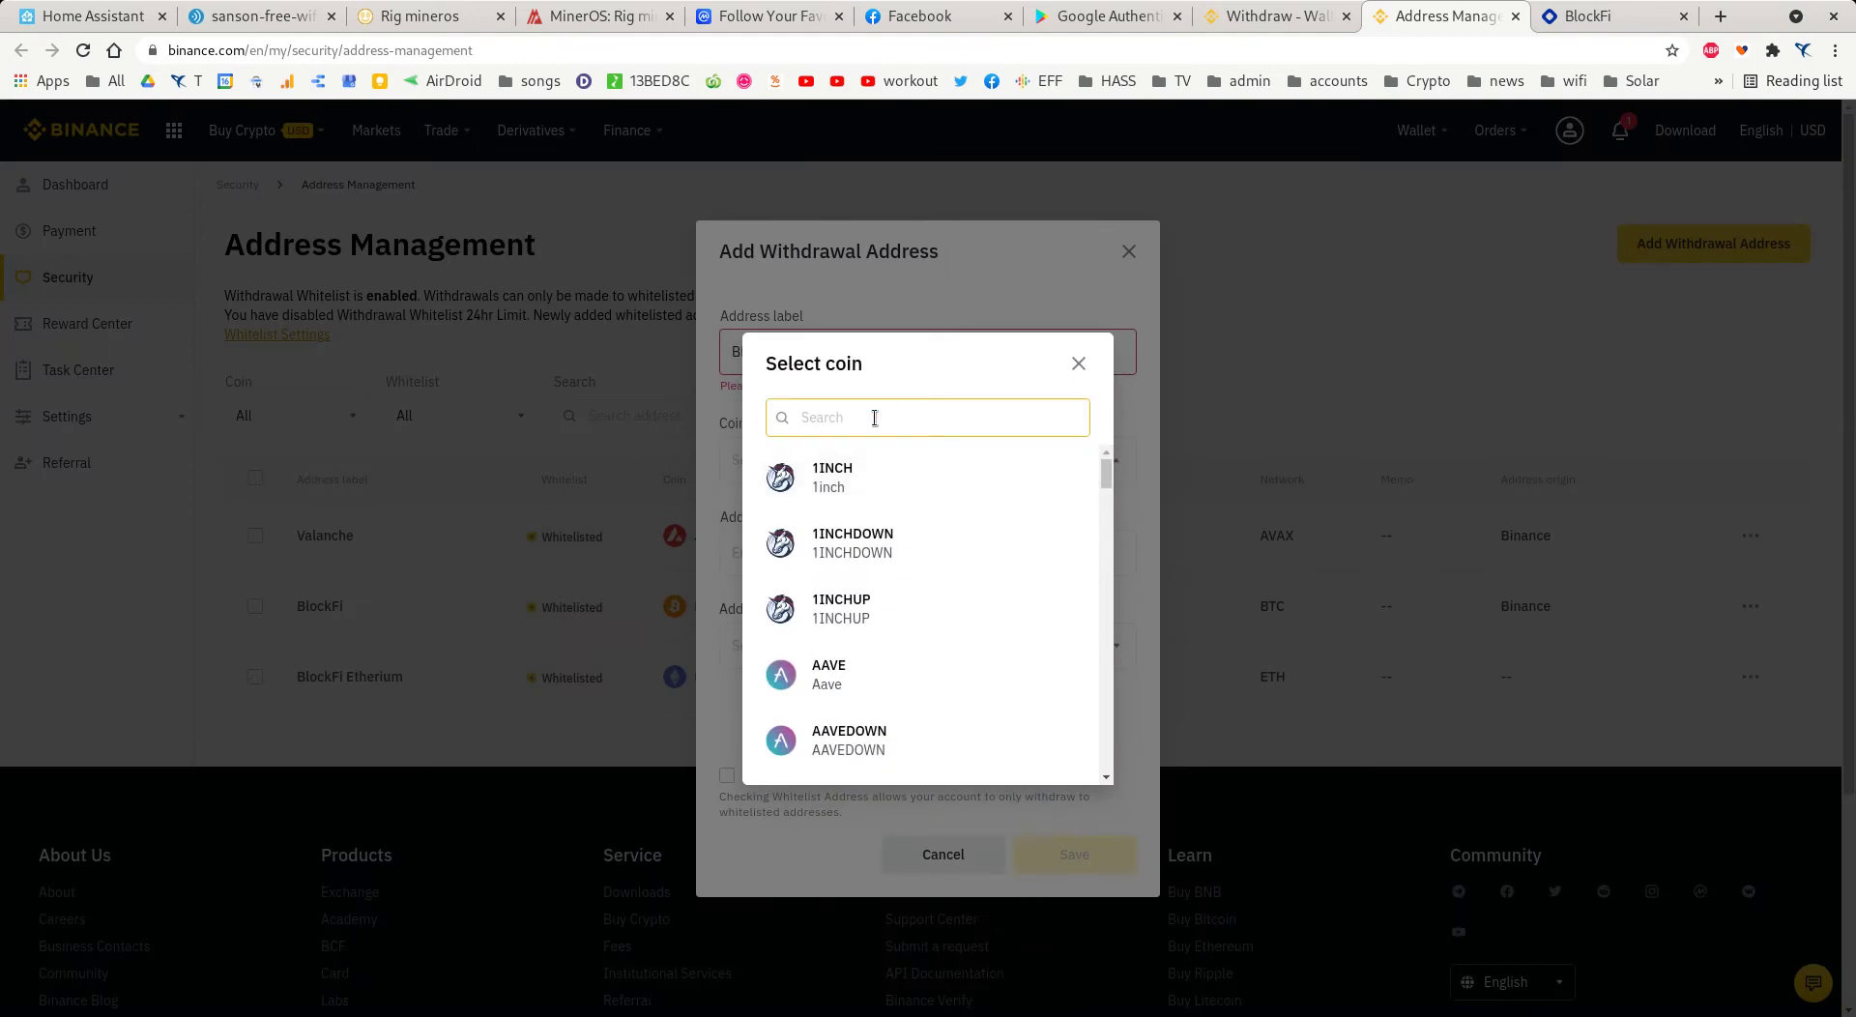
{"action": "type", "text": "bitcoin"}
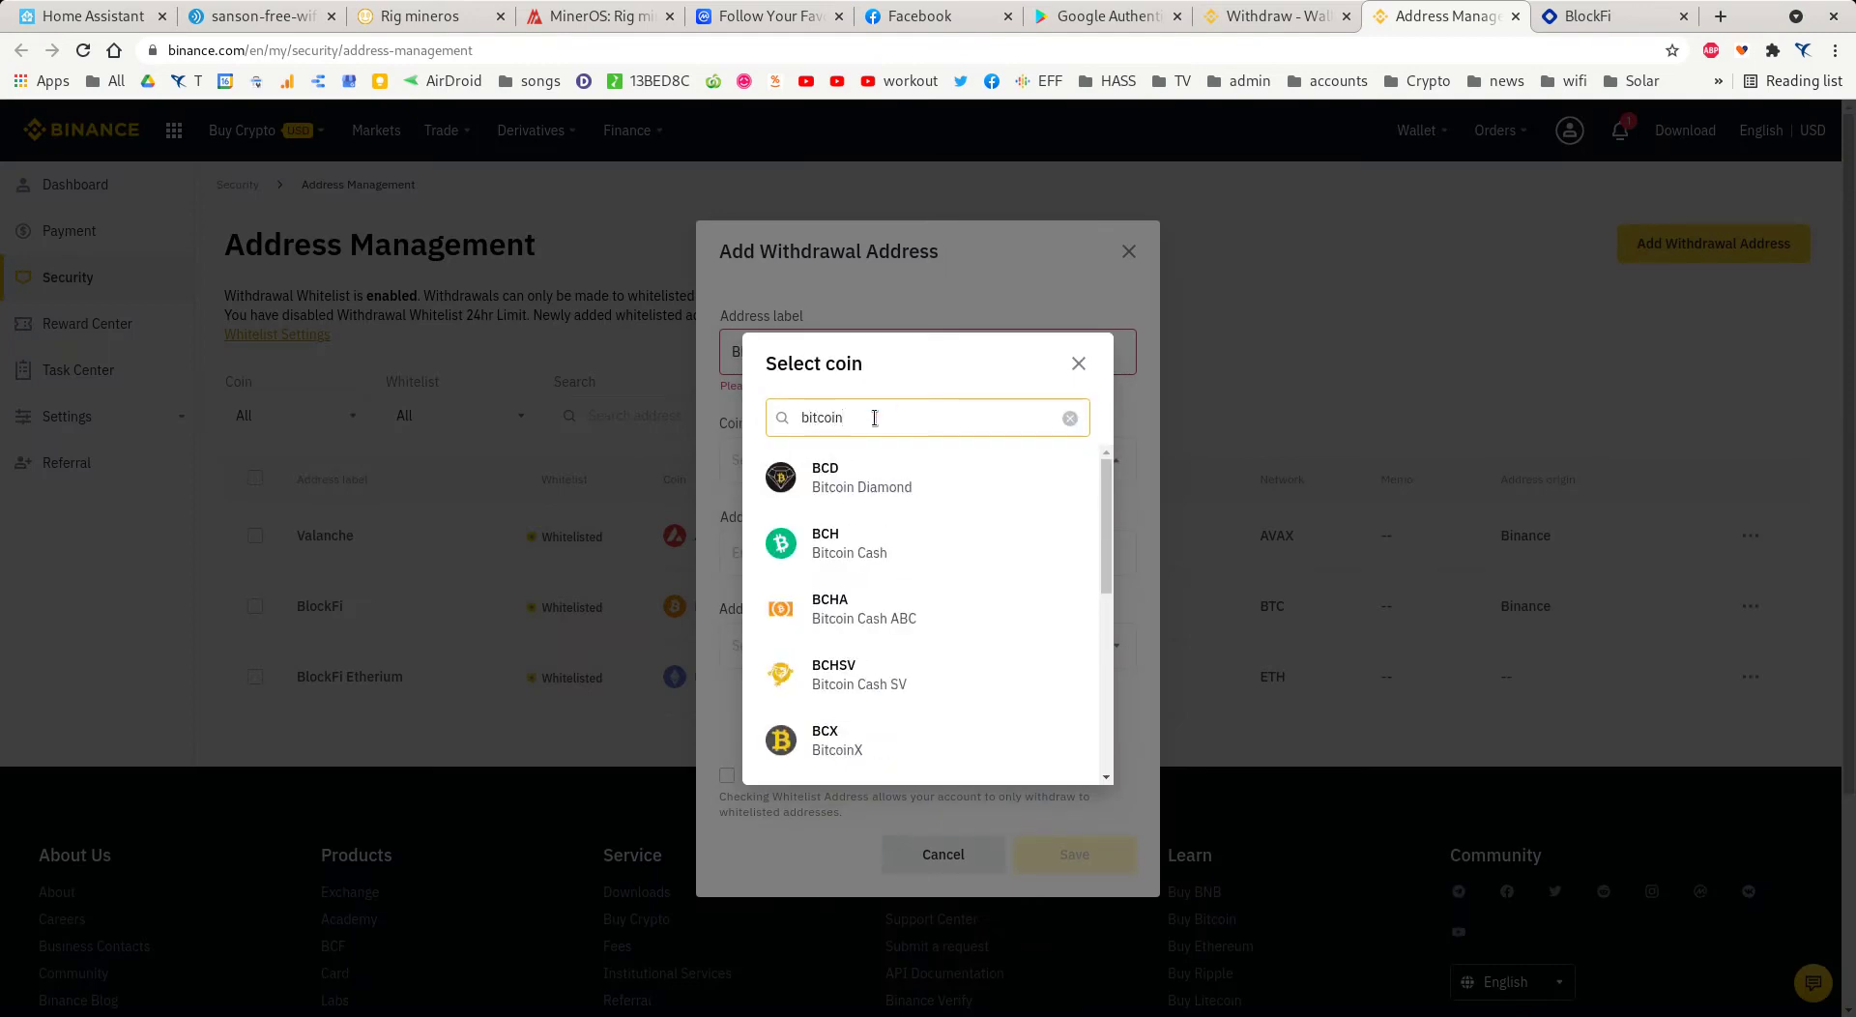
{"action": "scroll", "coordinate": [965, 590], "scroll_direction": "down", "scroll_amount": 2}
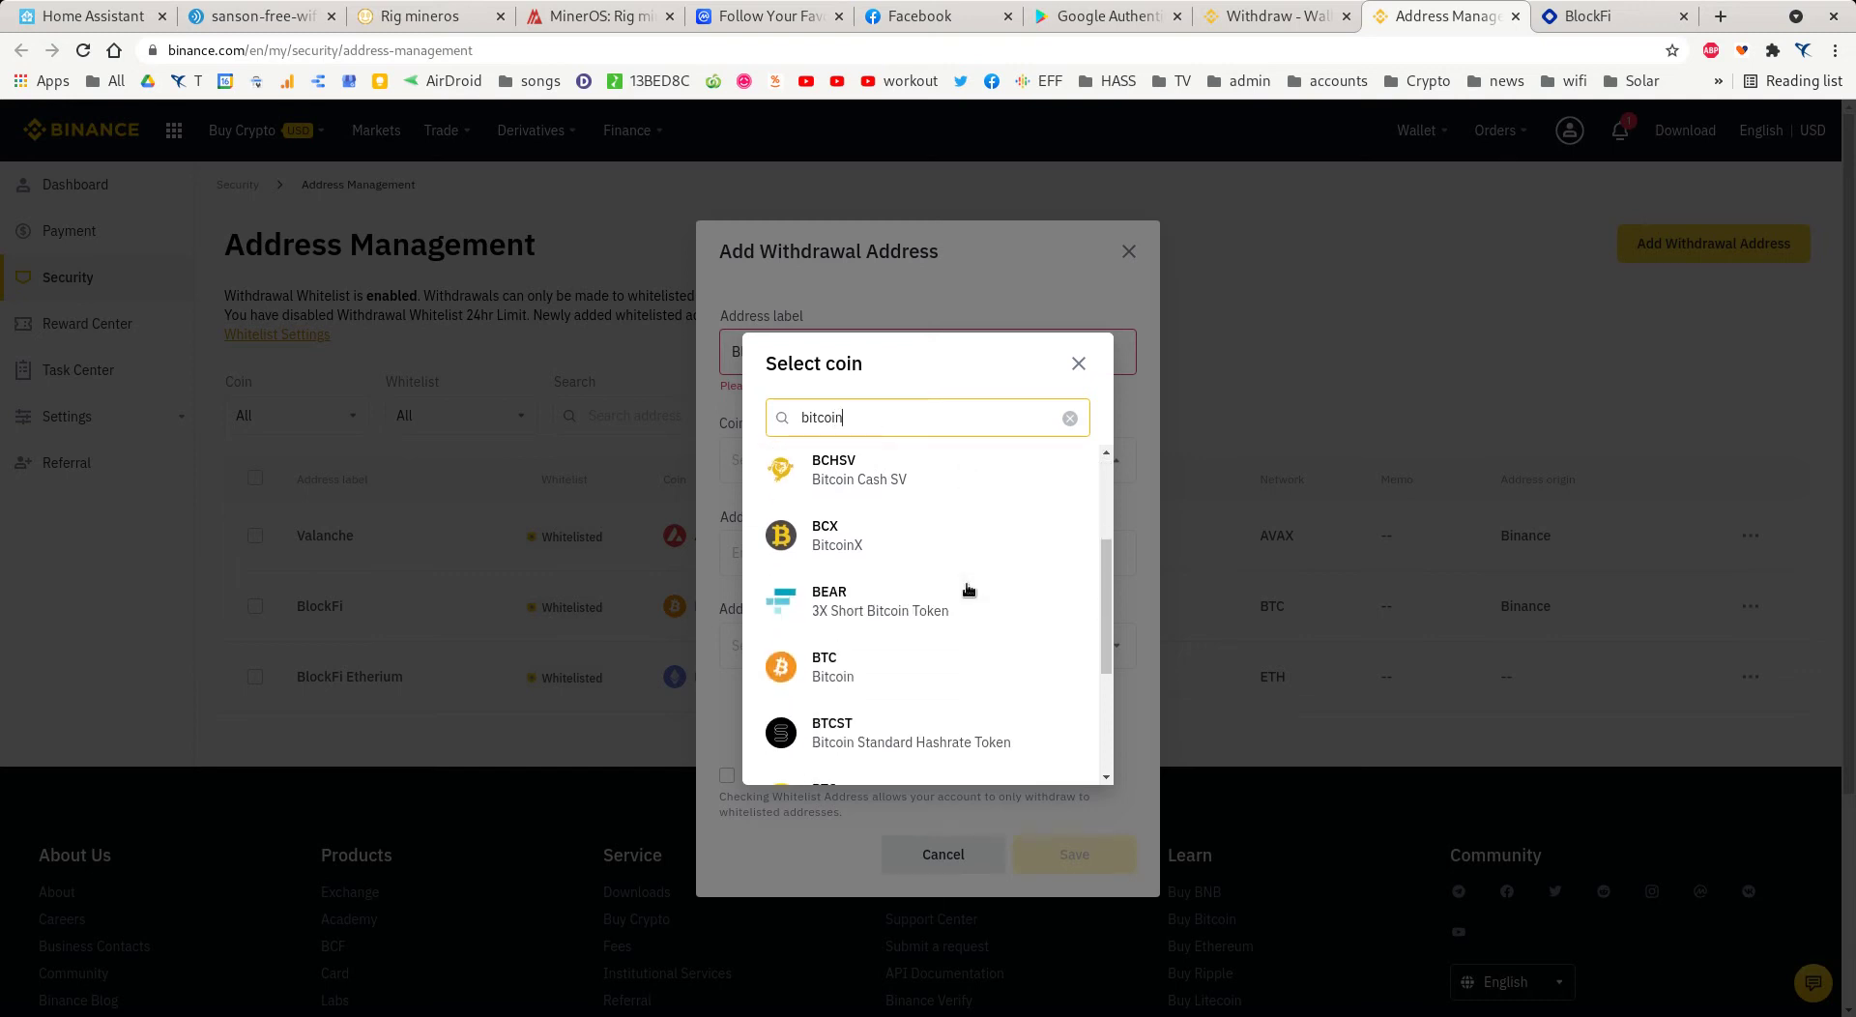
{"action": "left_click", "coordinate": [840, 673]}
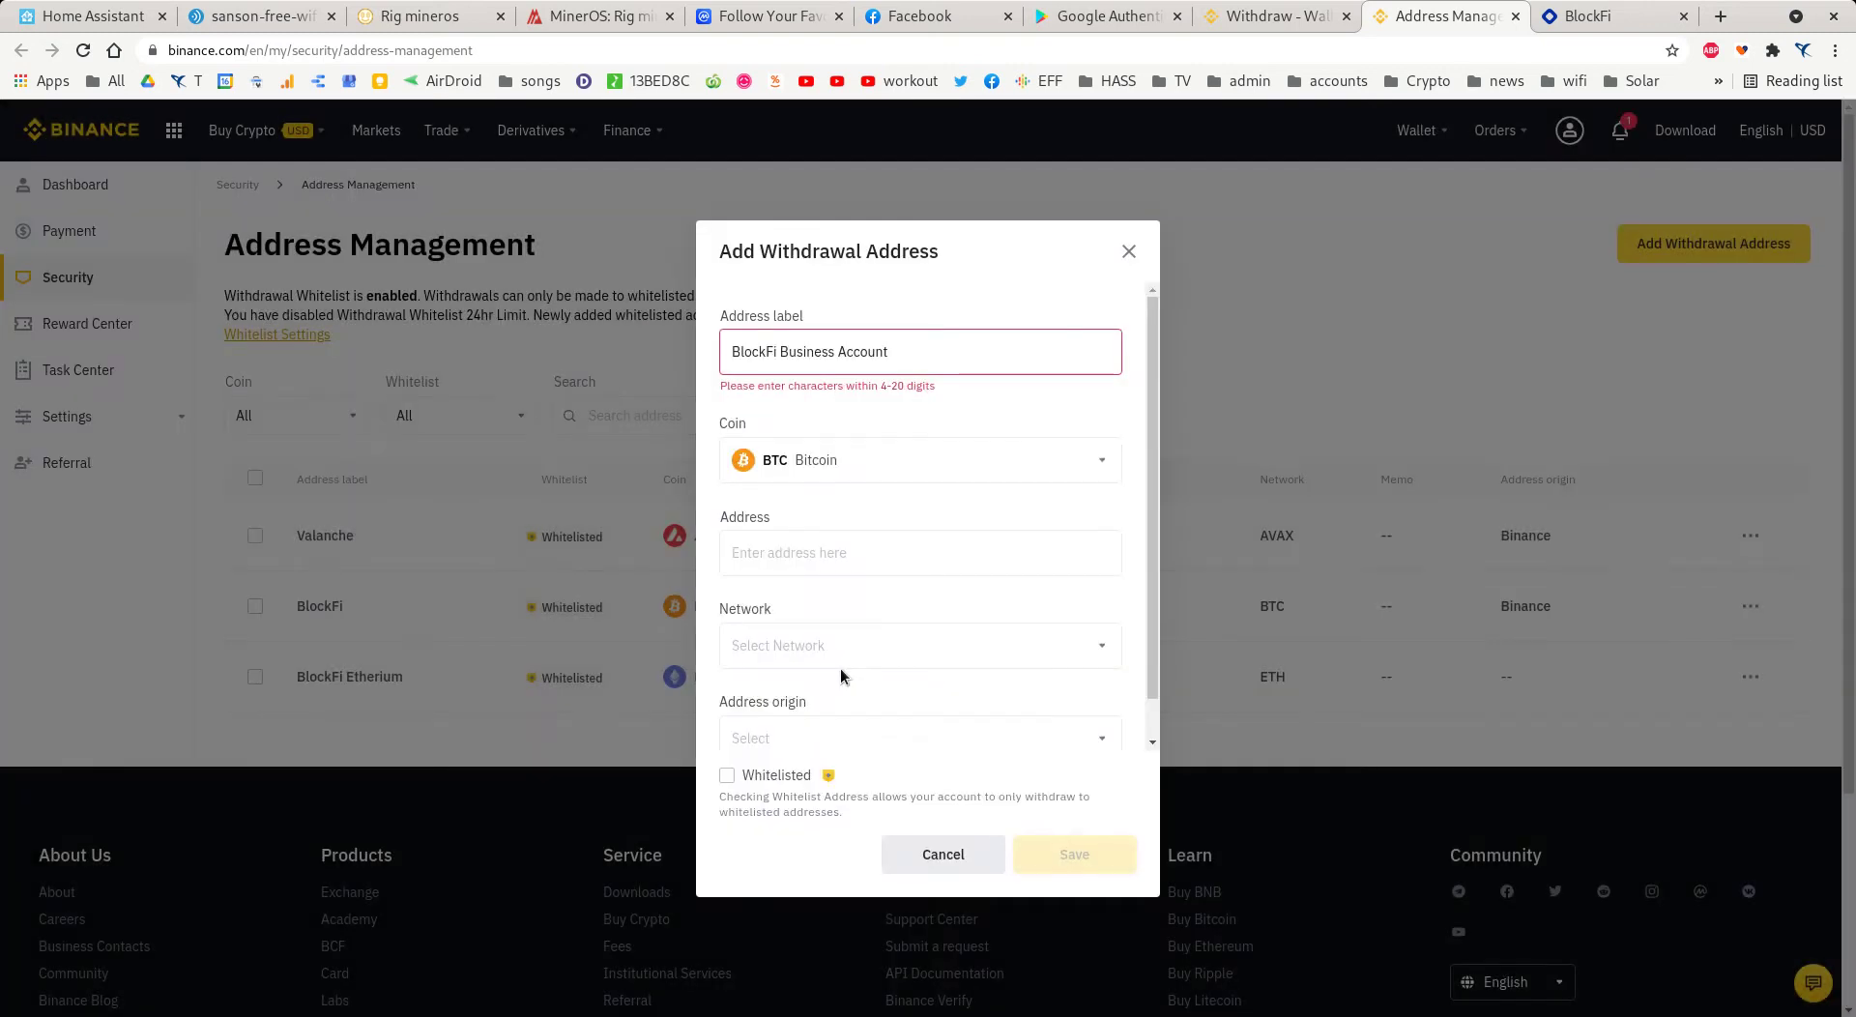
In BlockFi's Fund dialog, select Bitcoin and copy its receiving address.
{"action": "left_click", "coordinate": [1586, 17]}
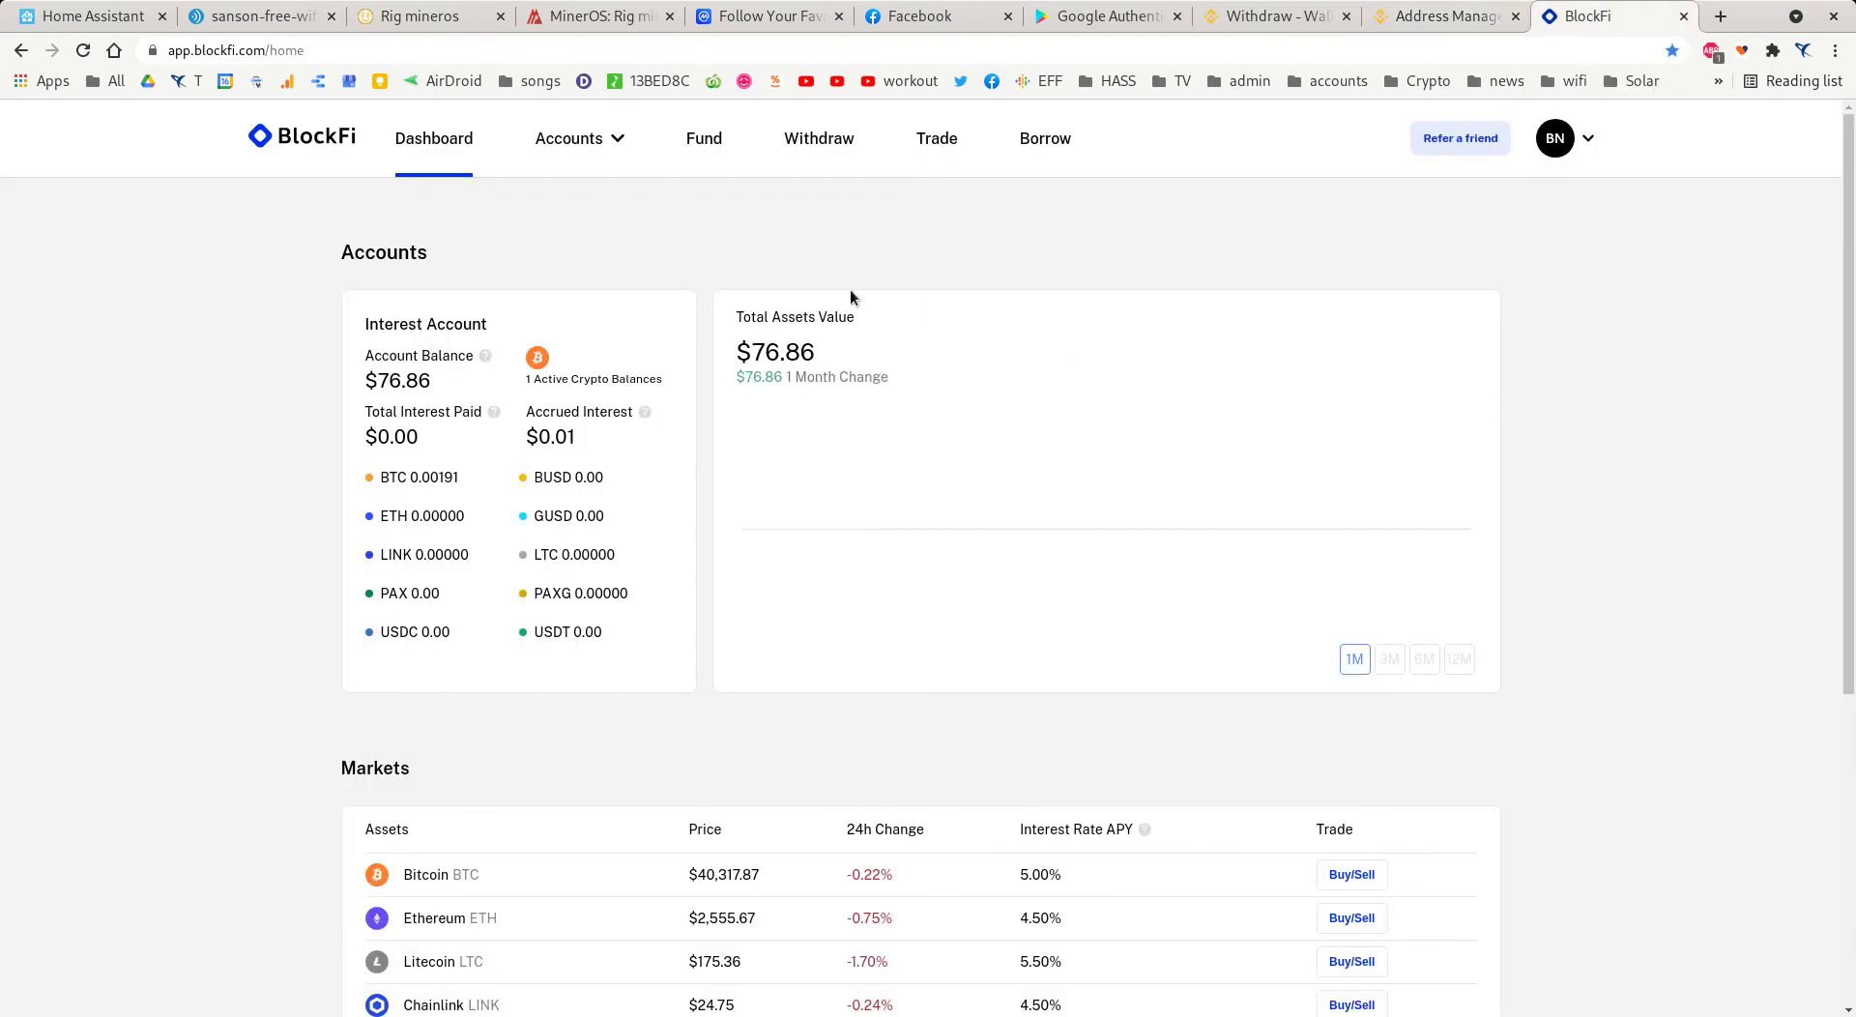
{"action": "left_click", "coordinate": [697, 137]}
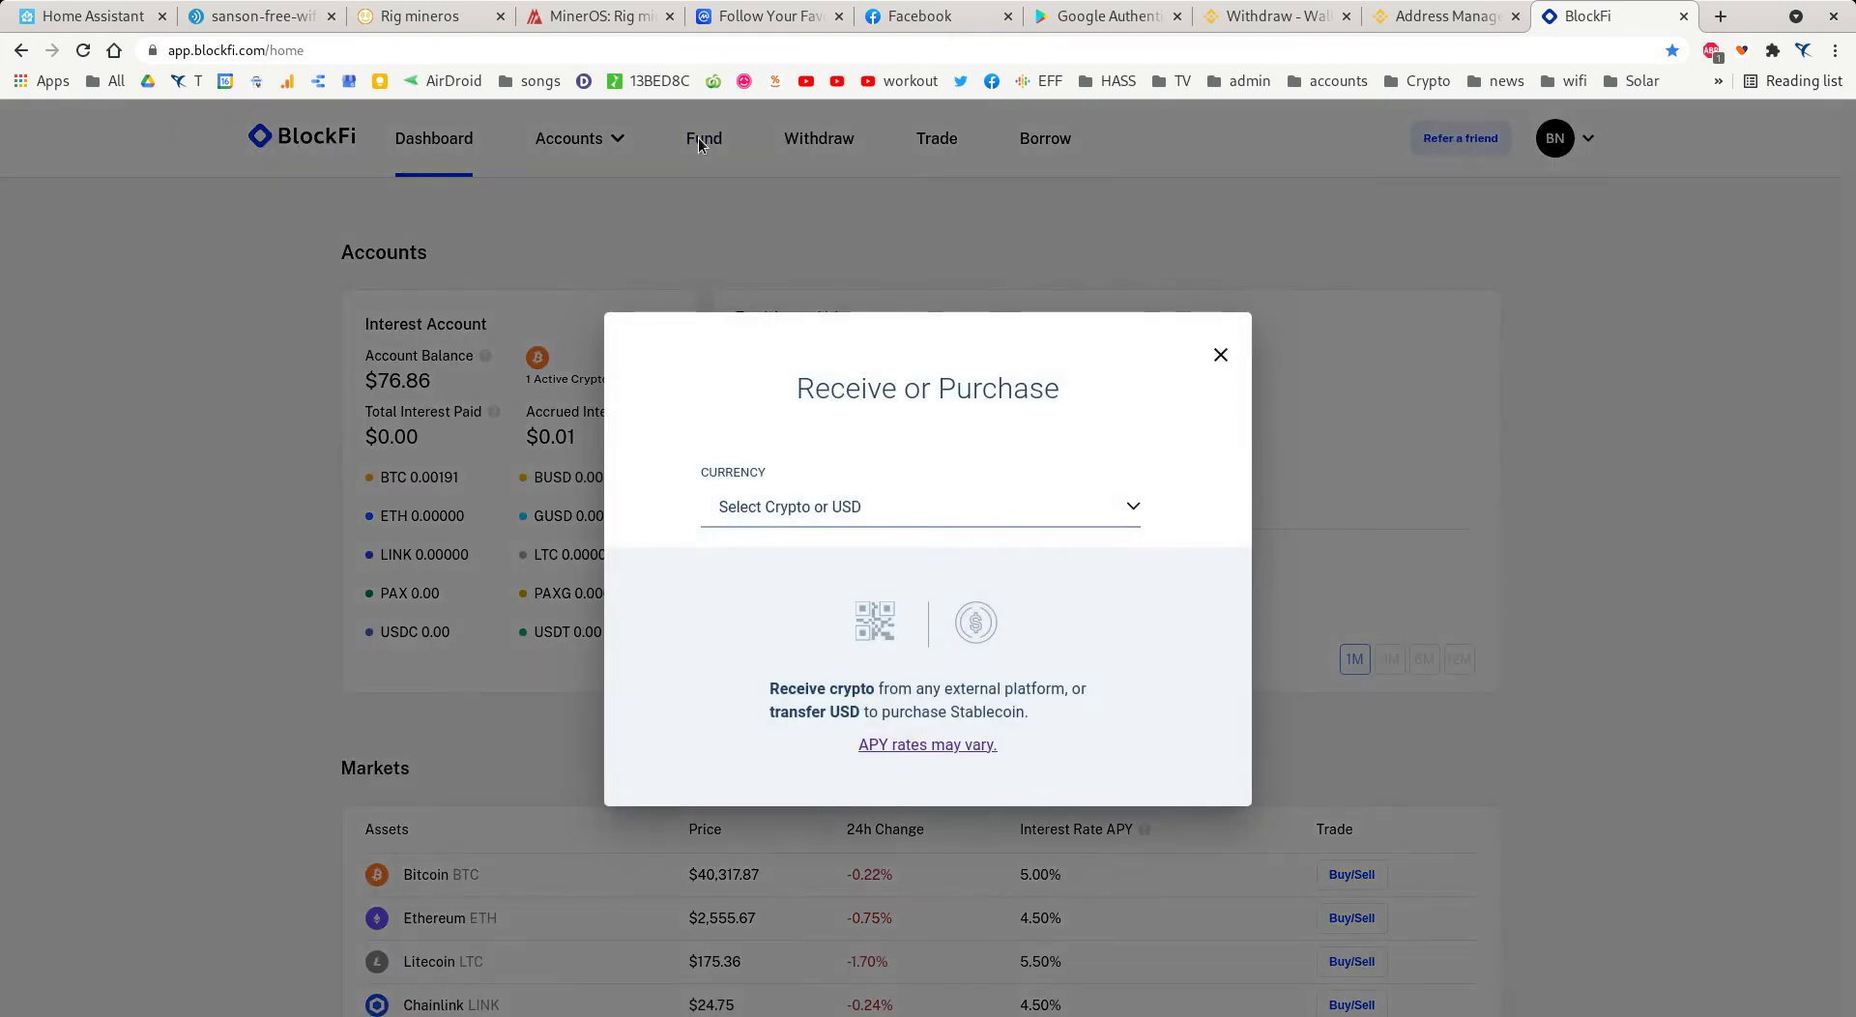
{"action": "left_click", "coordinate": [1097, 520]}
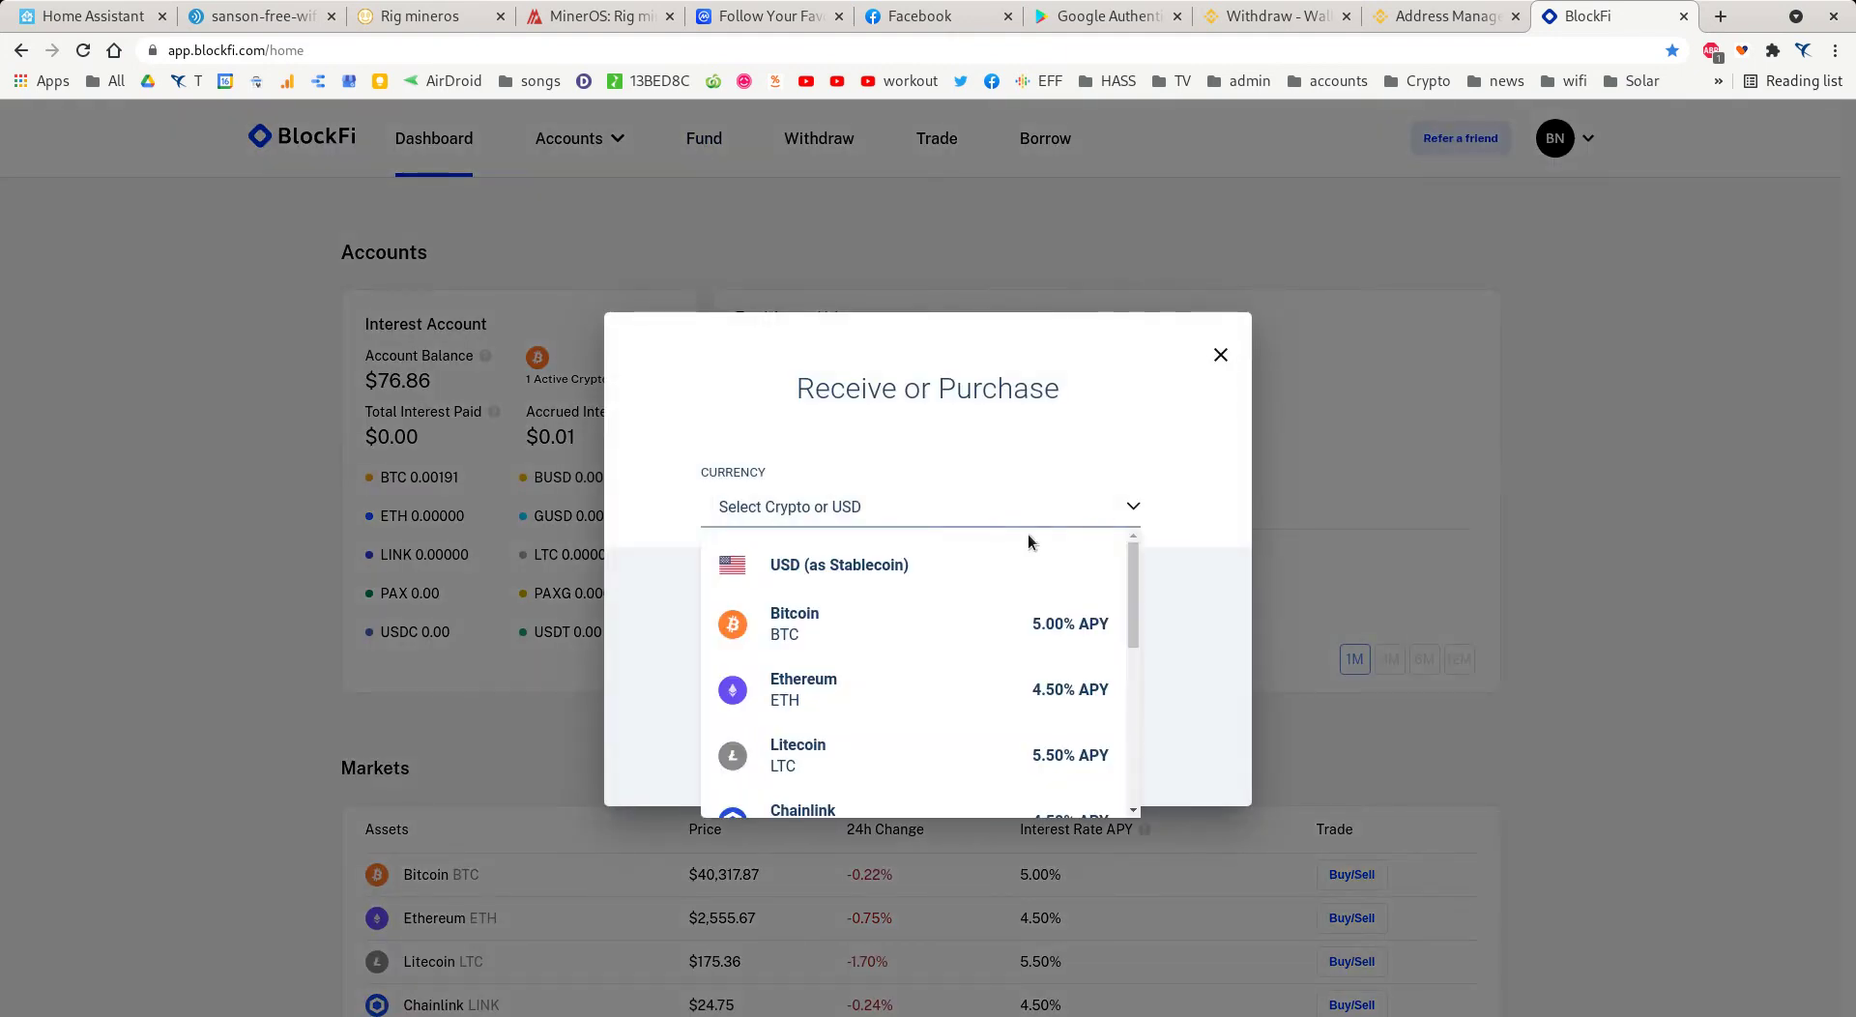
{"action": "left_click", "coordinate": [837, 626]}
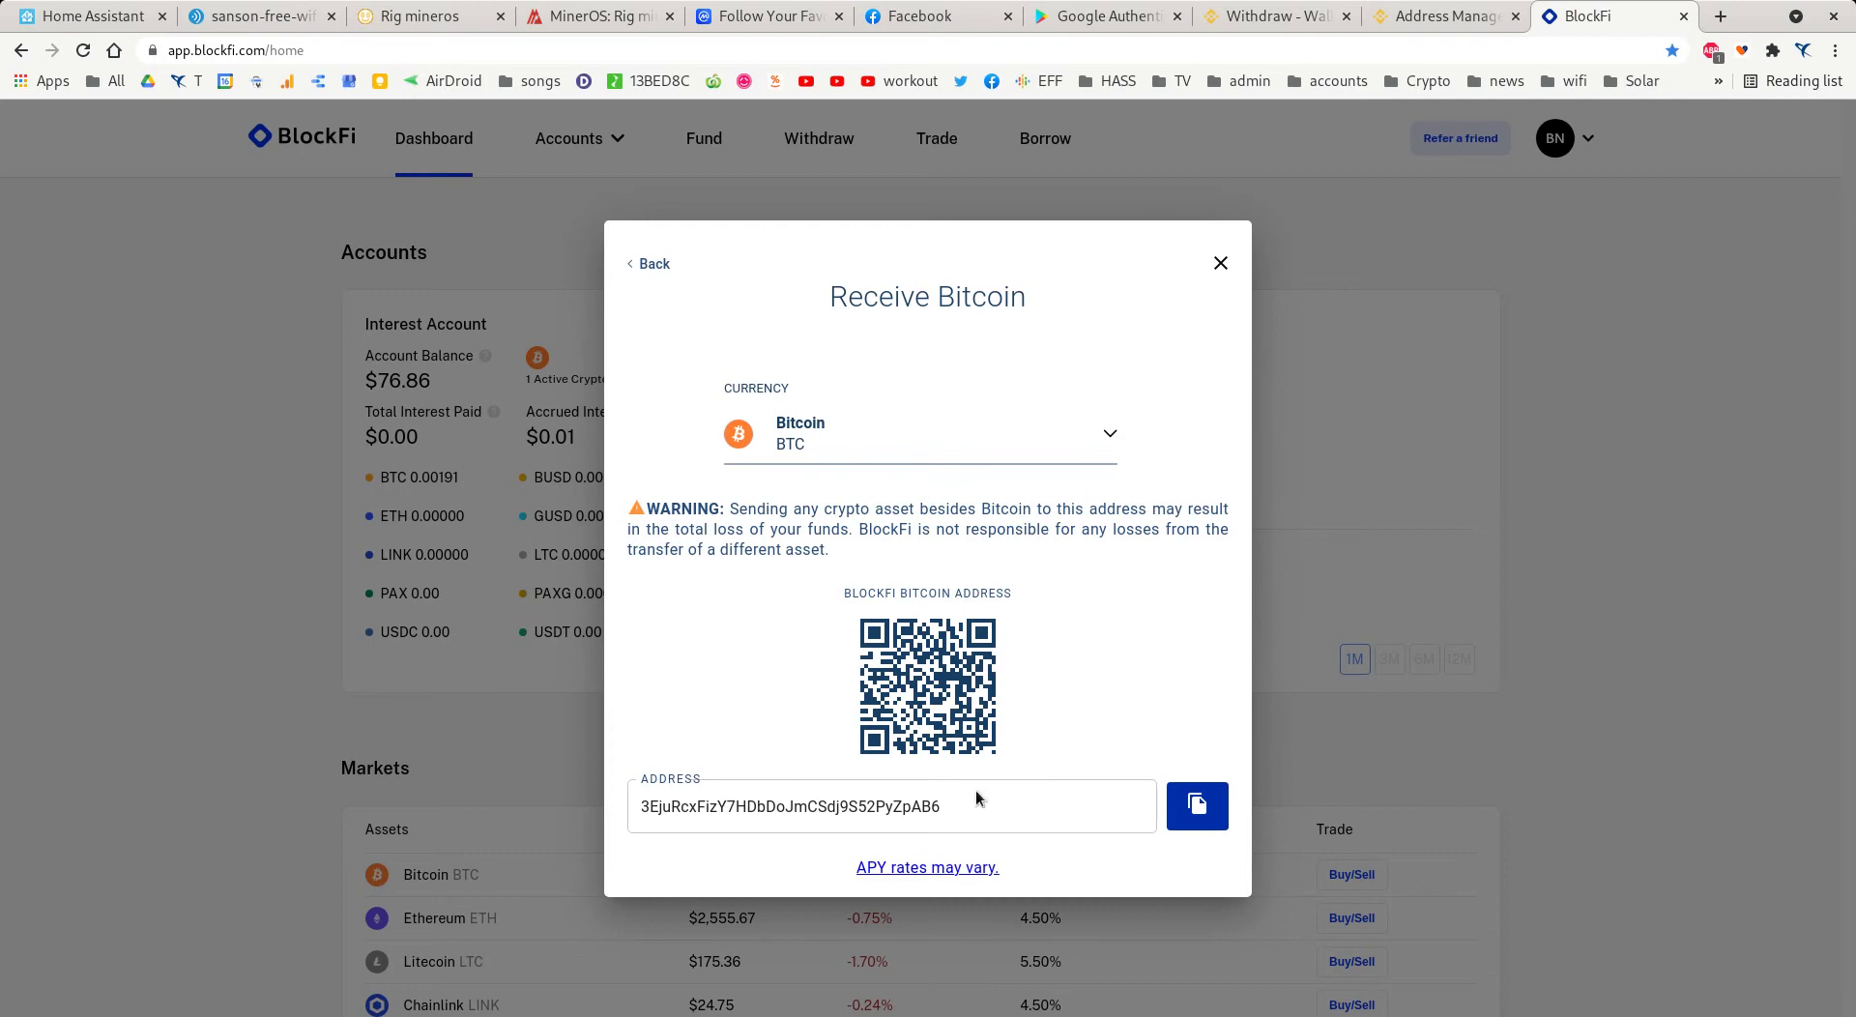
{"action": "left_click", "coordinate": [1200, 815]}
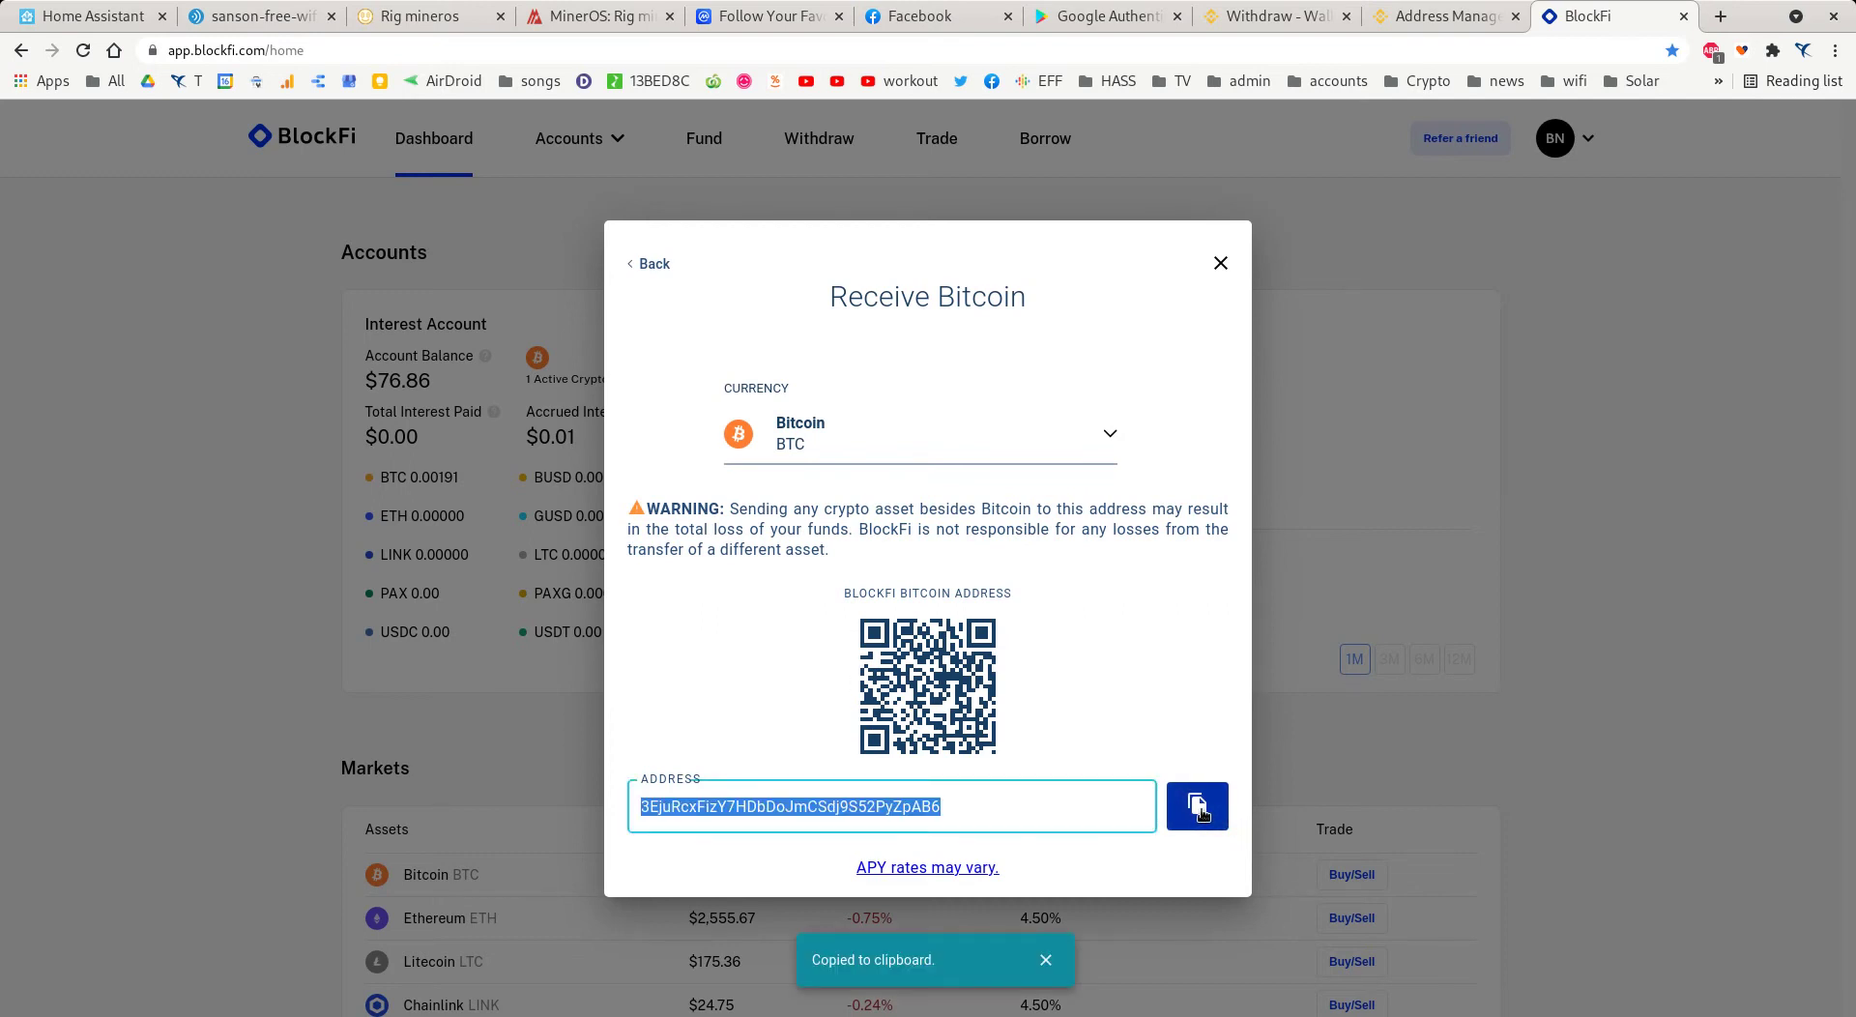
Paste the BlockFi Bitcoin address into the Binance withdrawal address field.
{"action": "left_click", "coordinate": [1423, 29]}
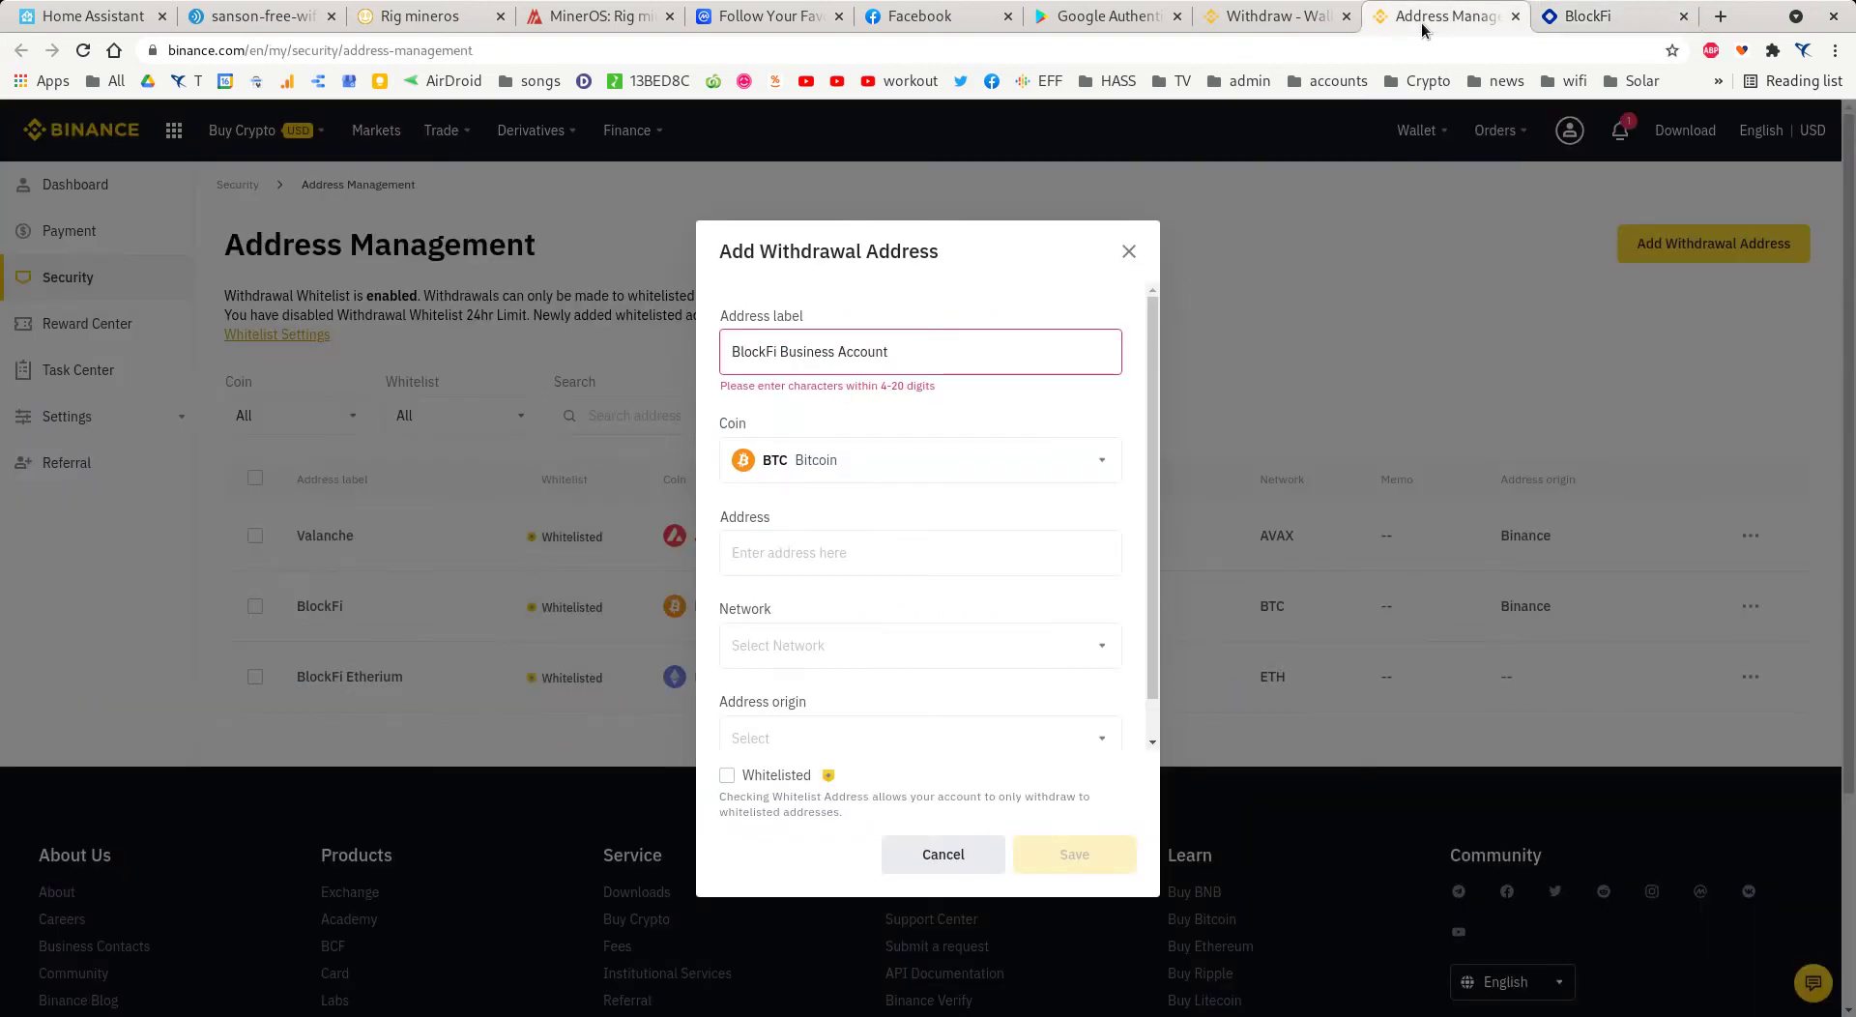
{"action": "left_click", "coordinate": [815, 552]}
{"action": "right_click", "coordinate": [812, 563]}
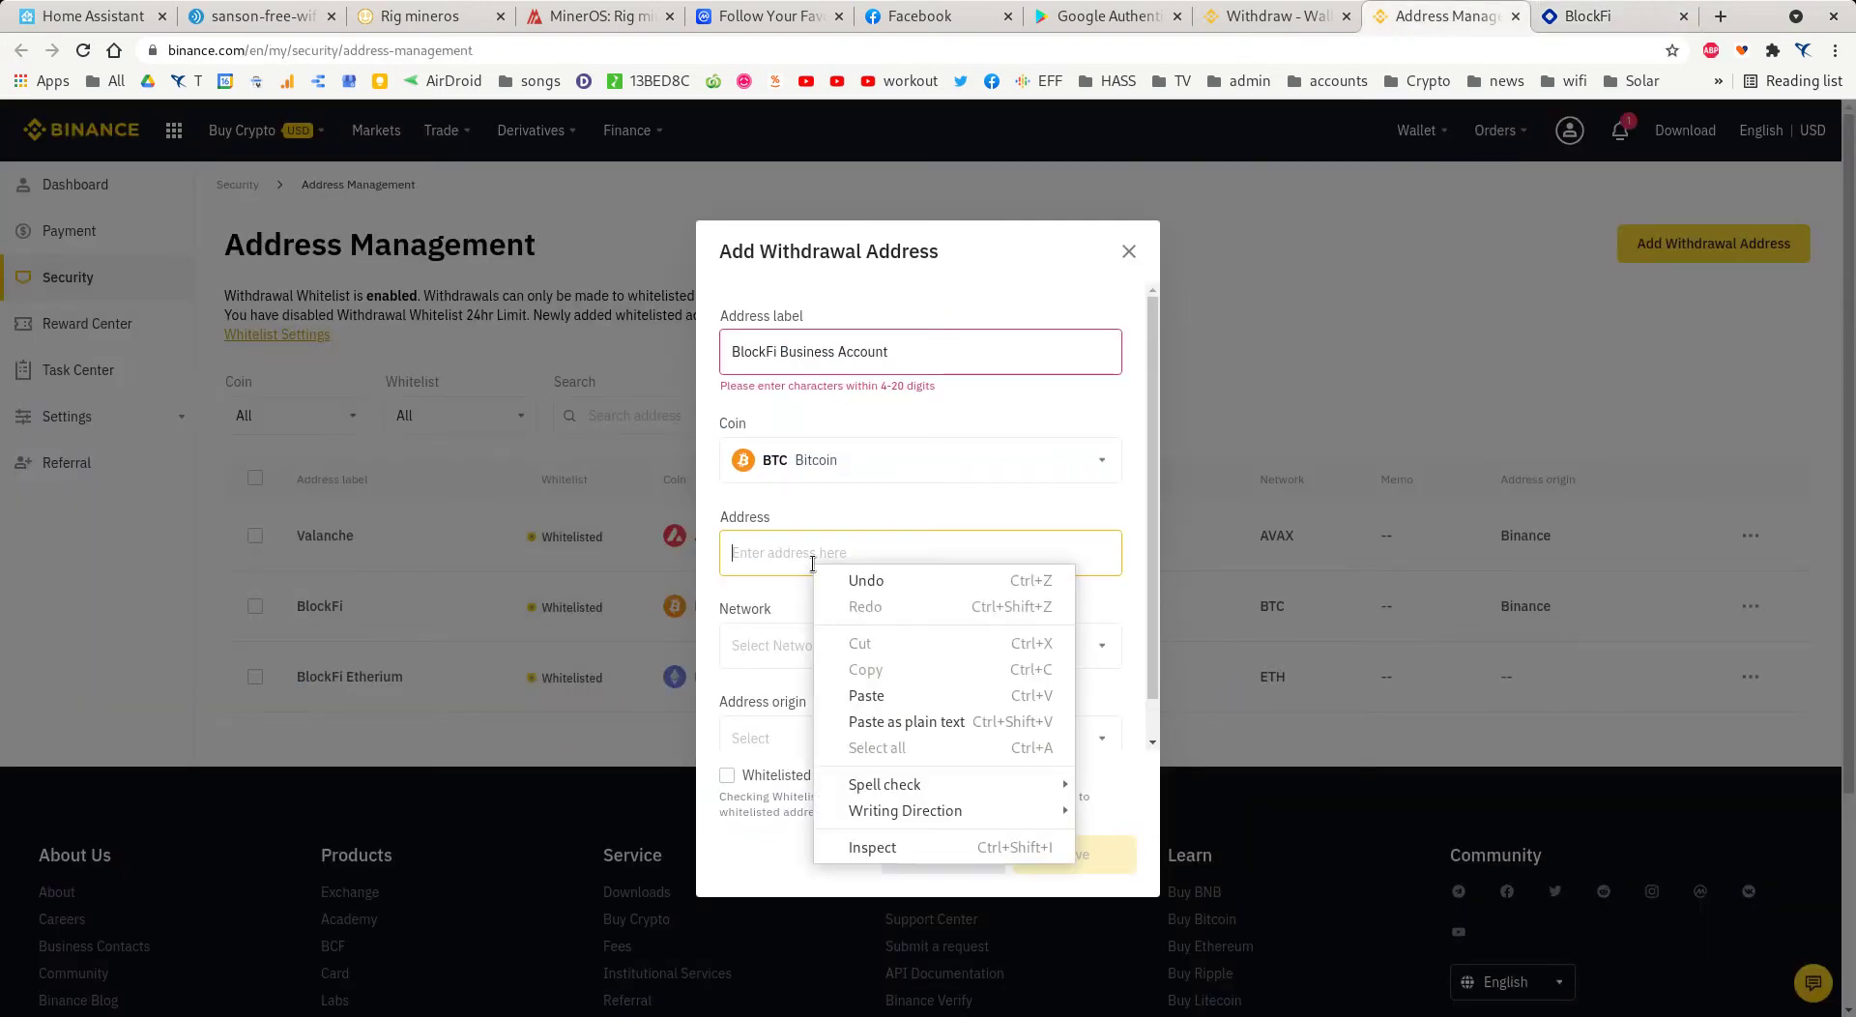
{"action": "left_click", "coordinate": [868, 696]}
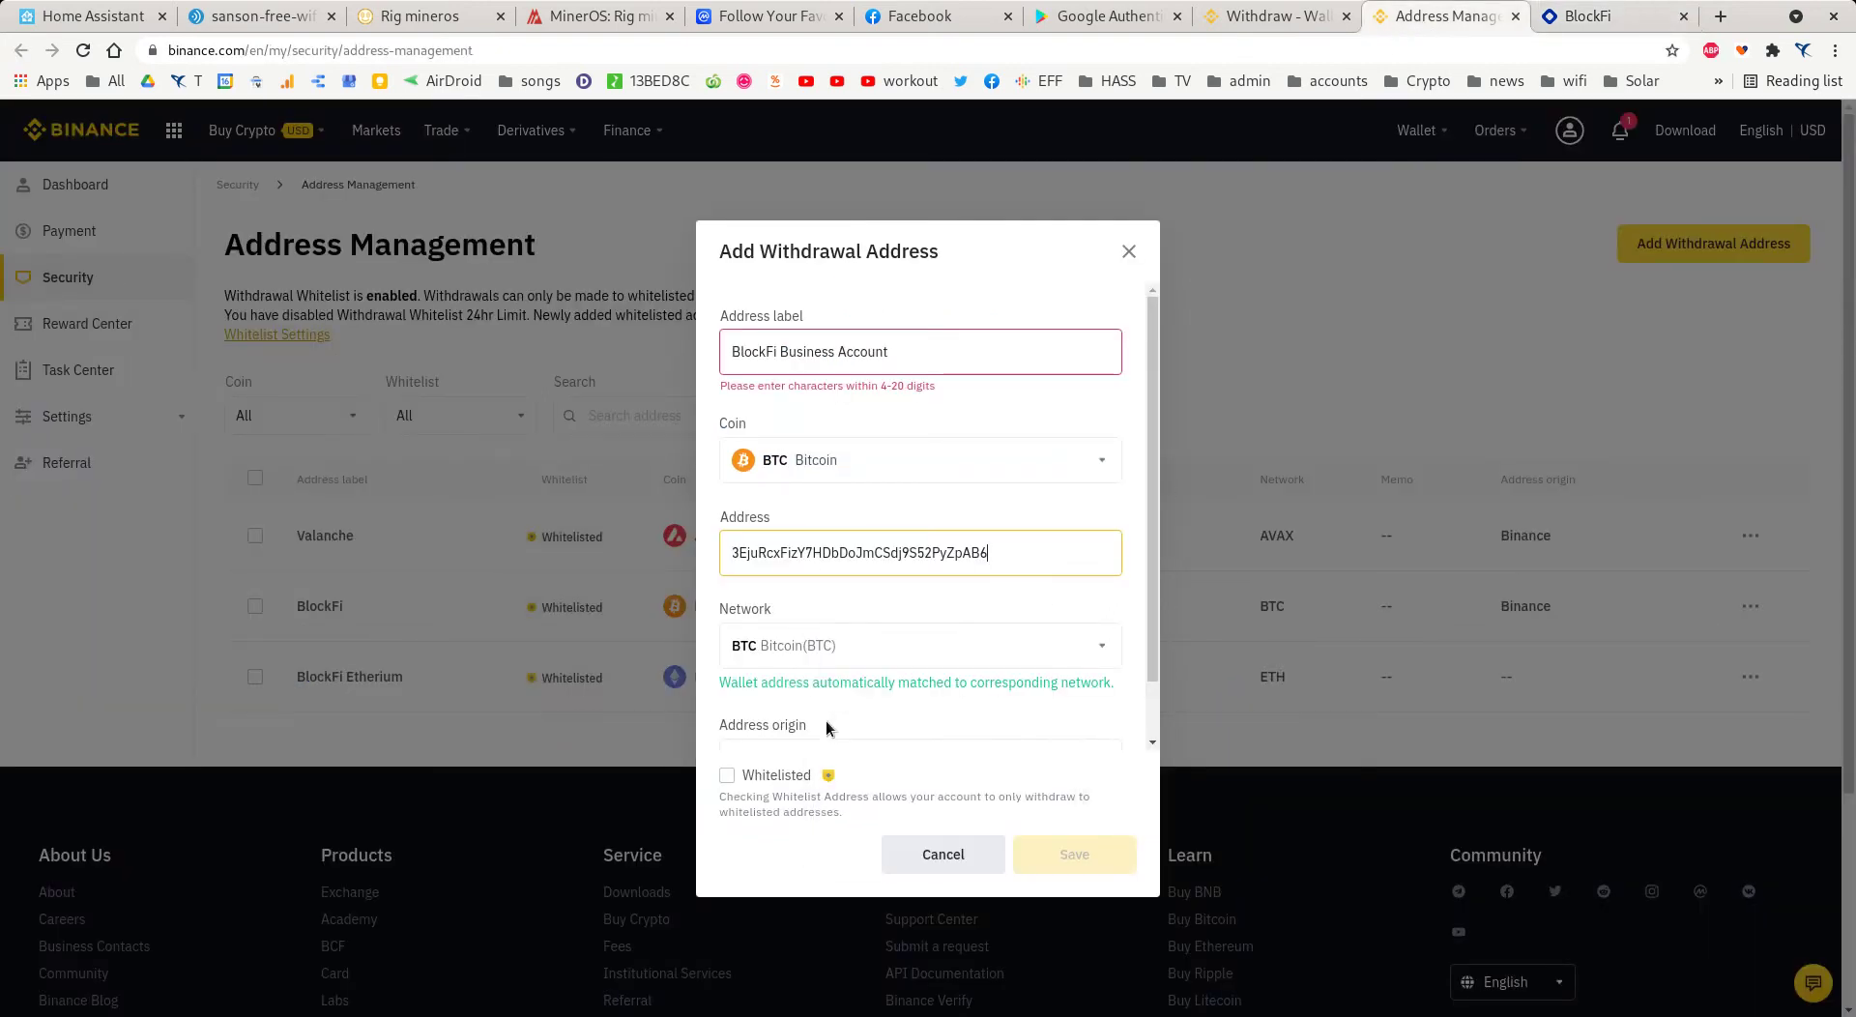
{"action": "scroll", "coordinate": [860, 696], "scroll_direction": "down", "scroll_amount": 1}
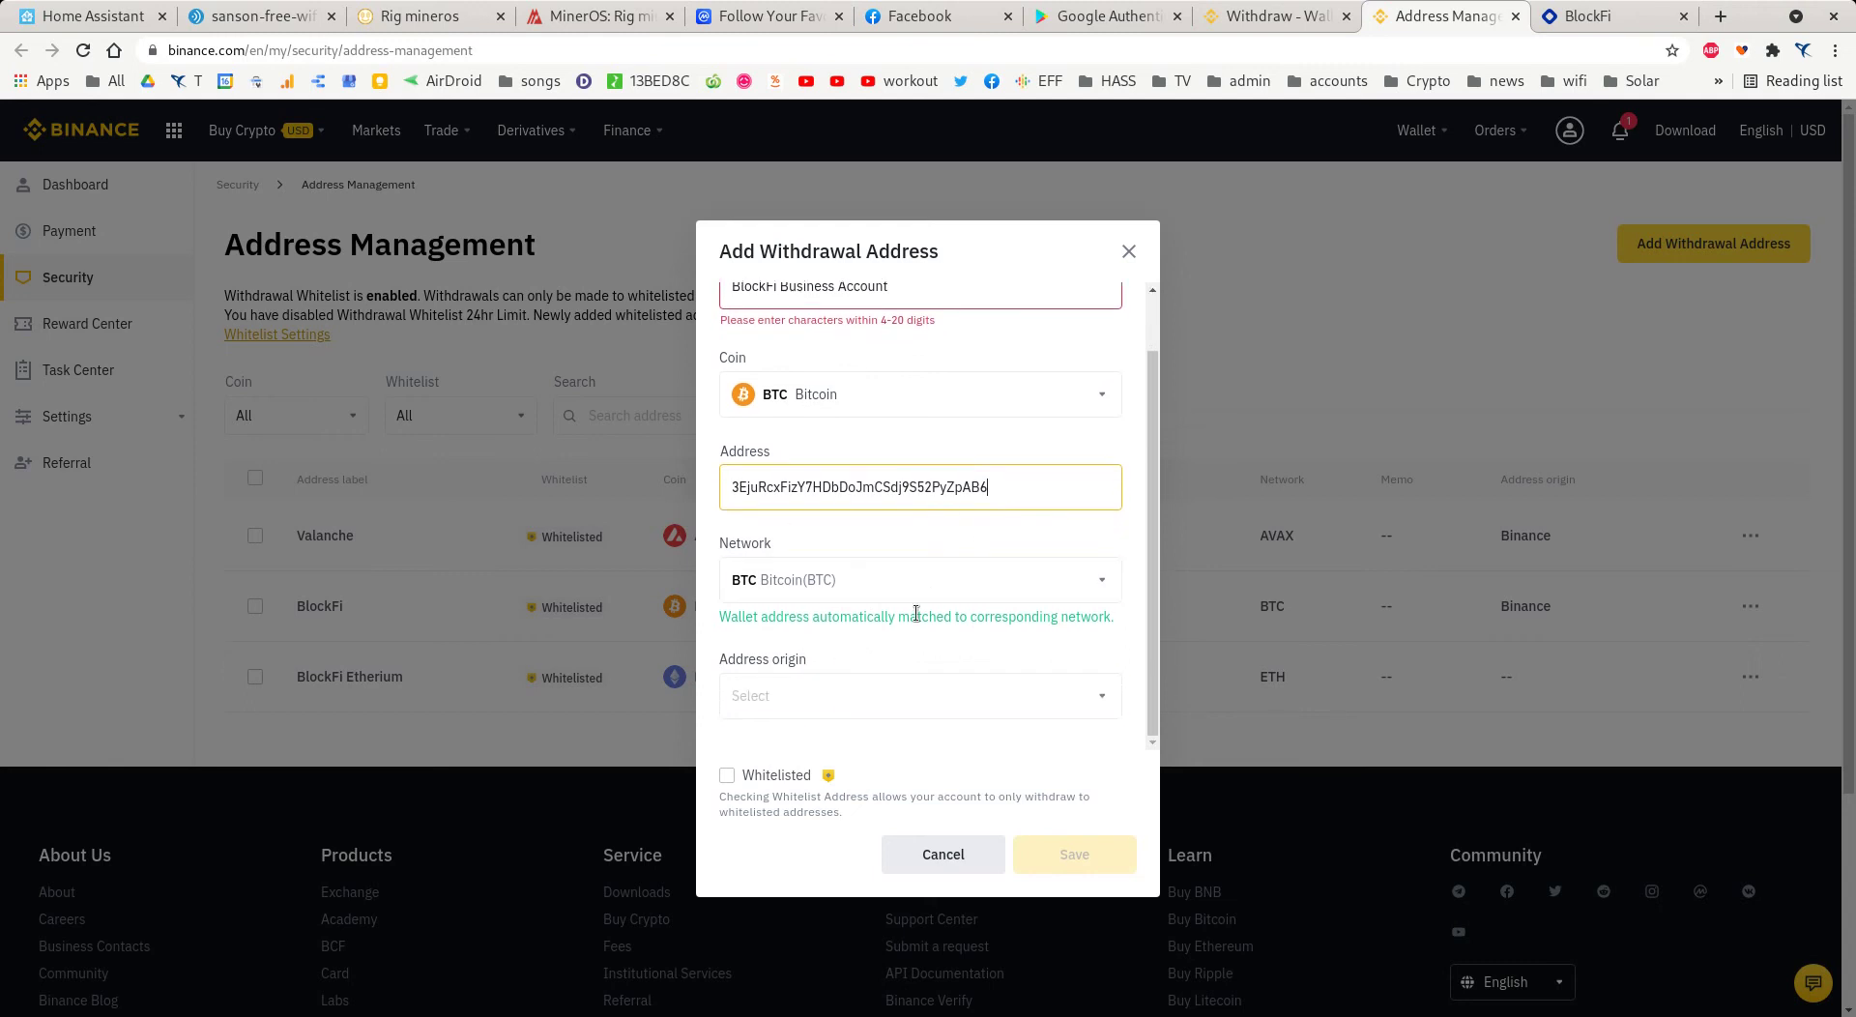
Set the address origin to Binance and mark the address as whitelisted.
{"action": "left_click", "coordinate": [851, 708]}
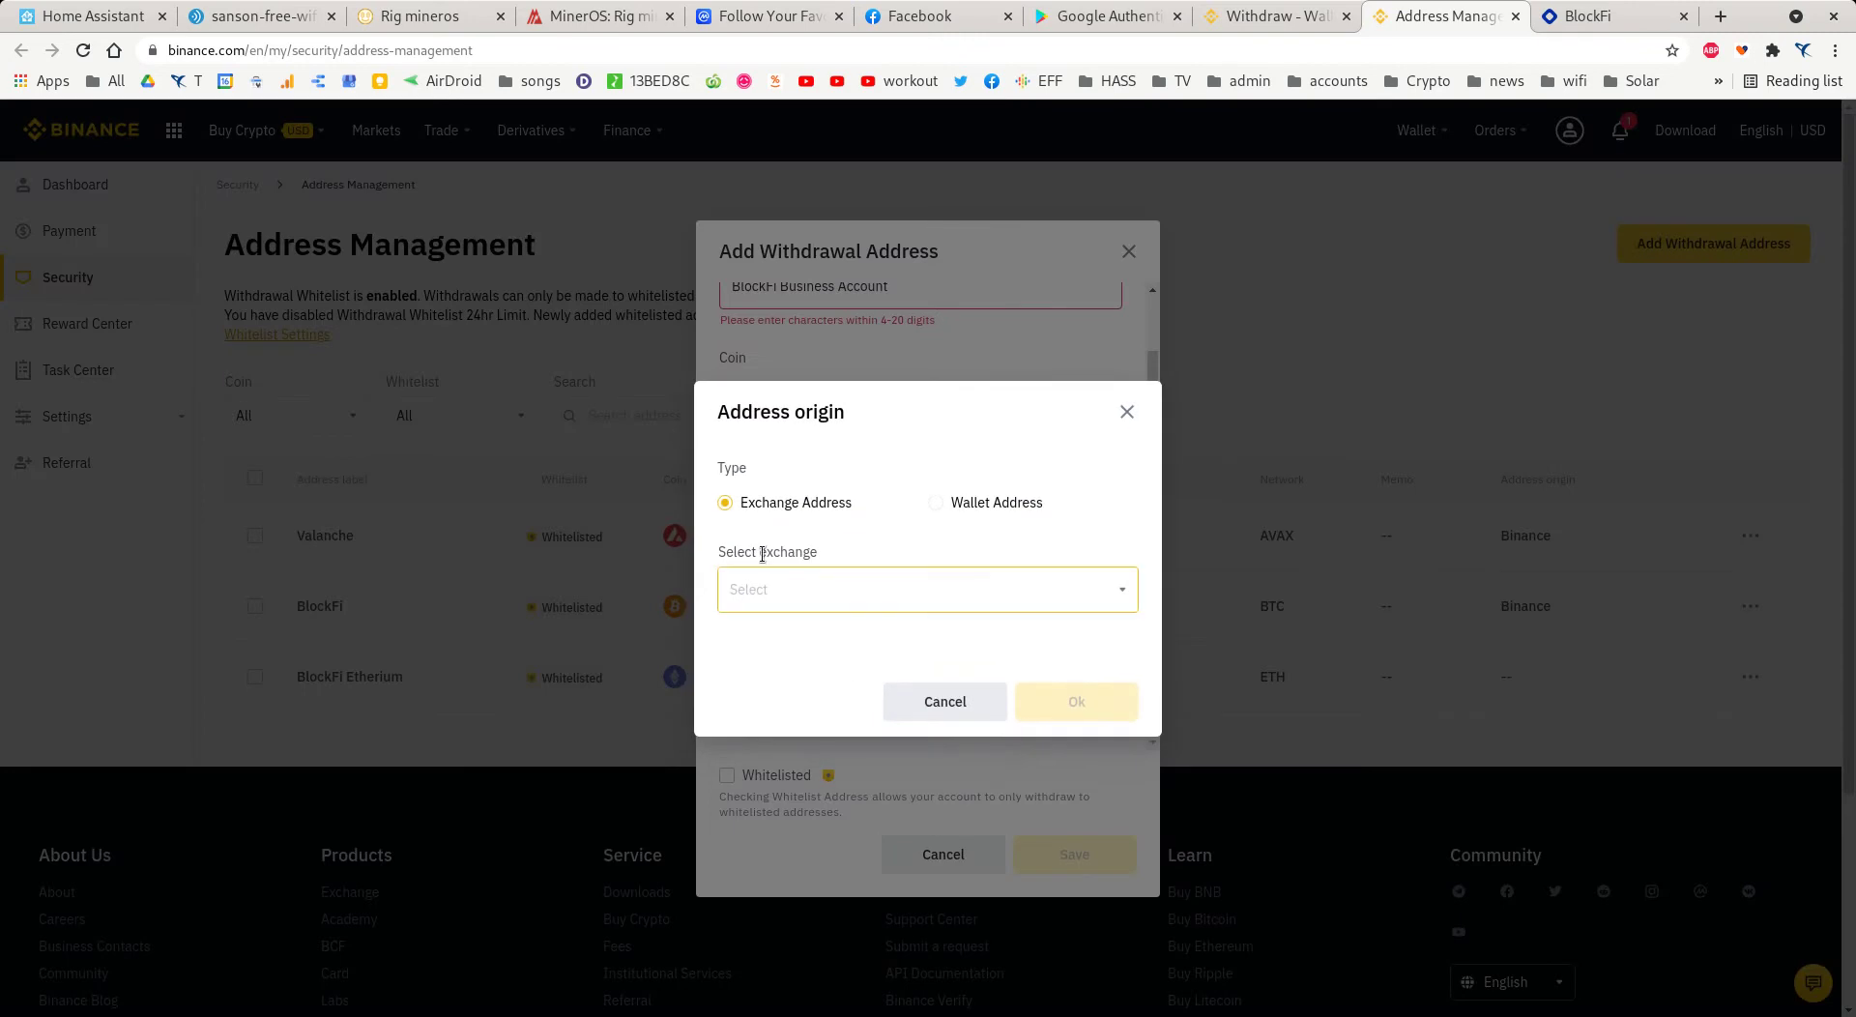
{"action": "left_click", "coordinate": [772, 589]}
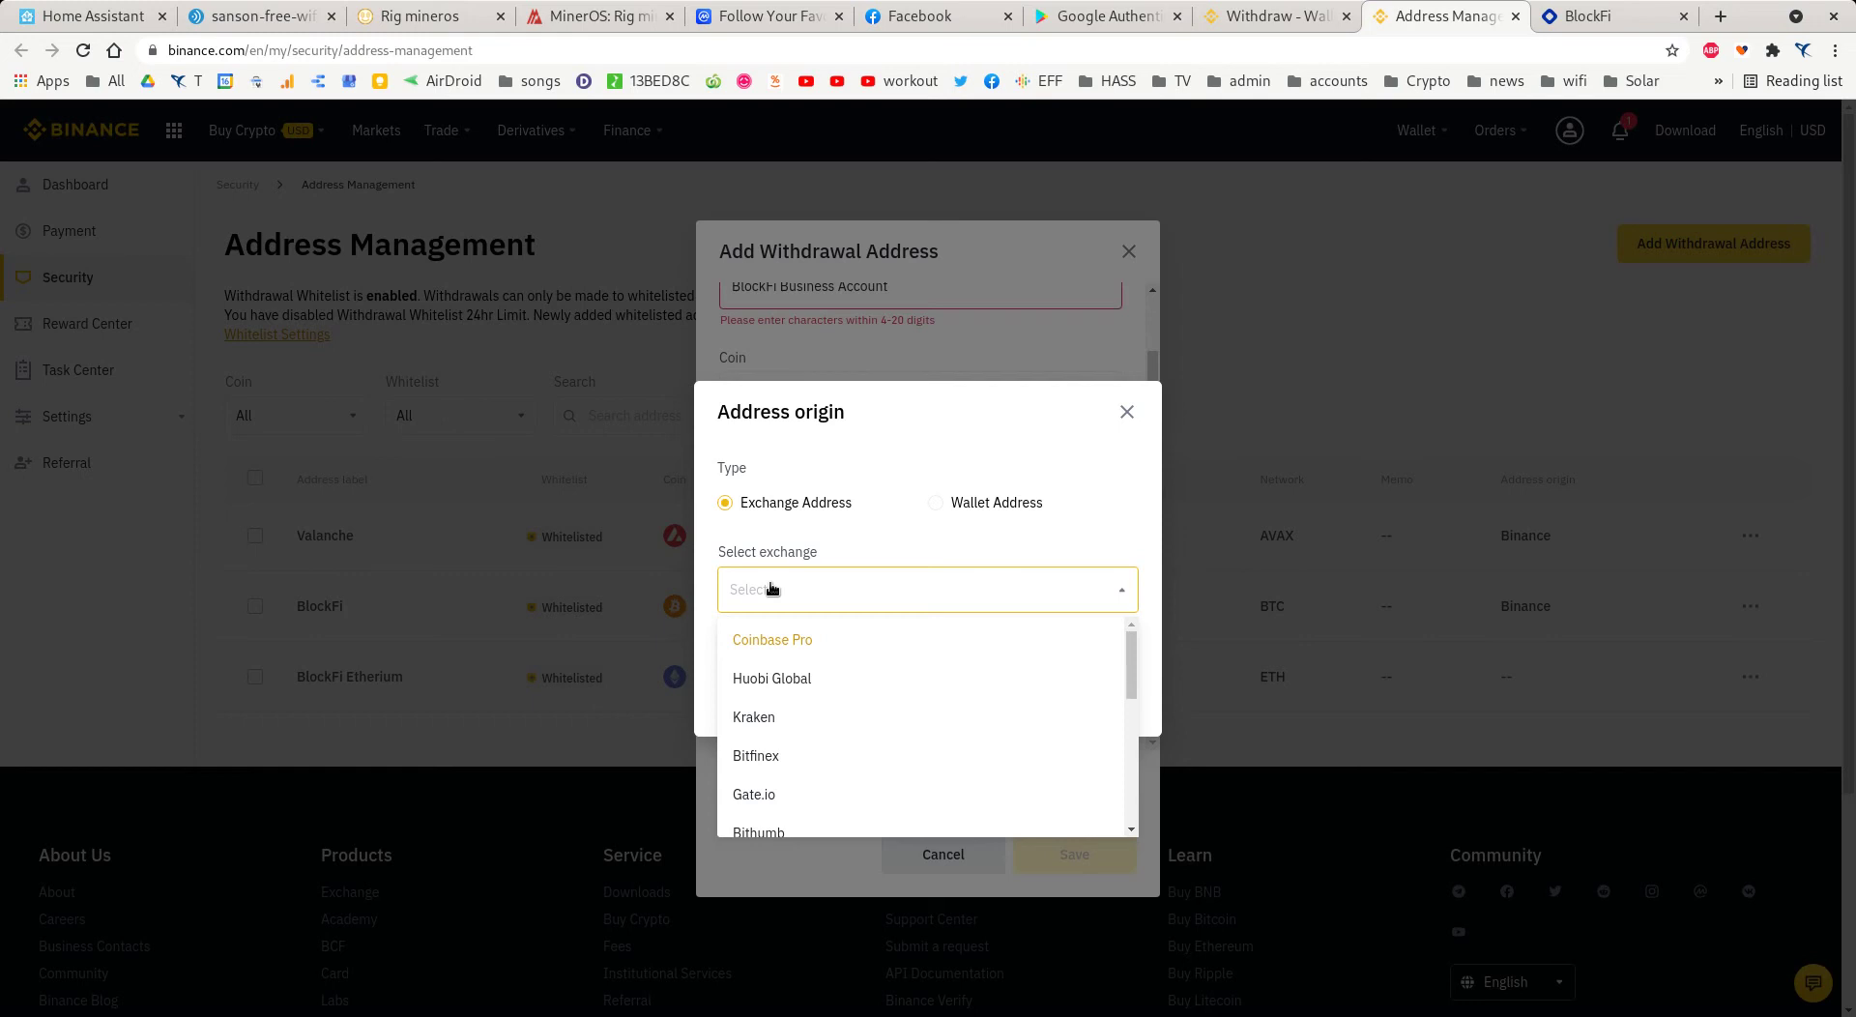
{"action": "scroll", "coordinate": [837, 676], "scroll_direction": "down", "scroll_amount": 3}
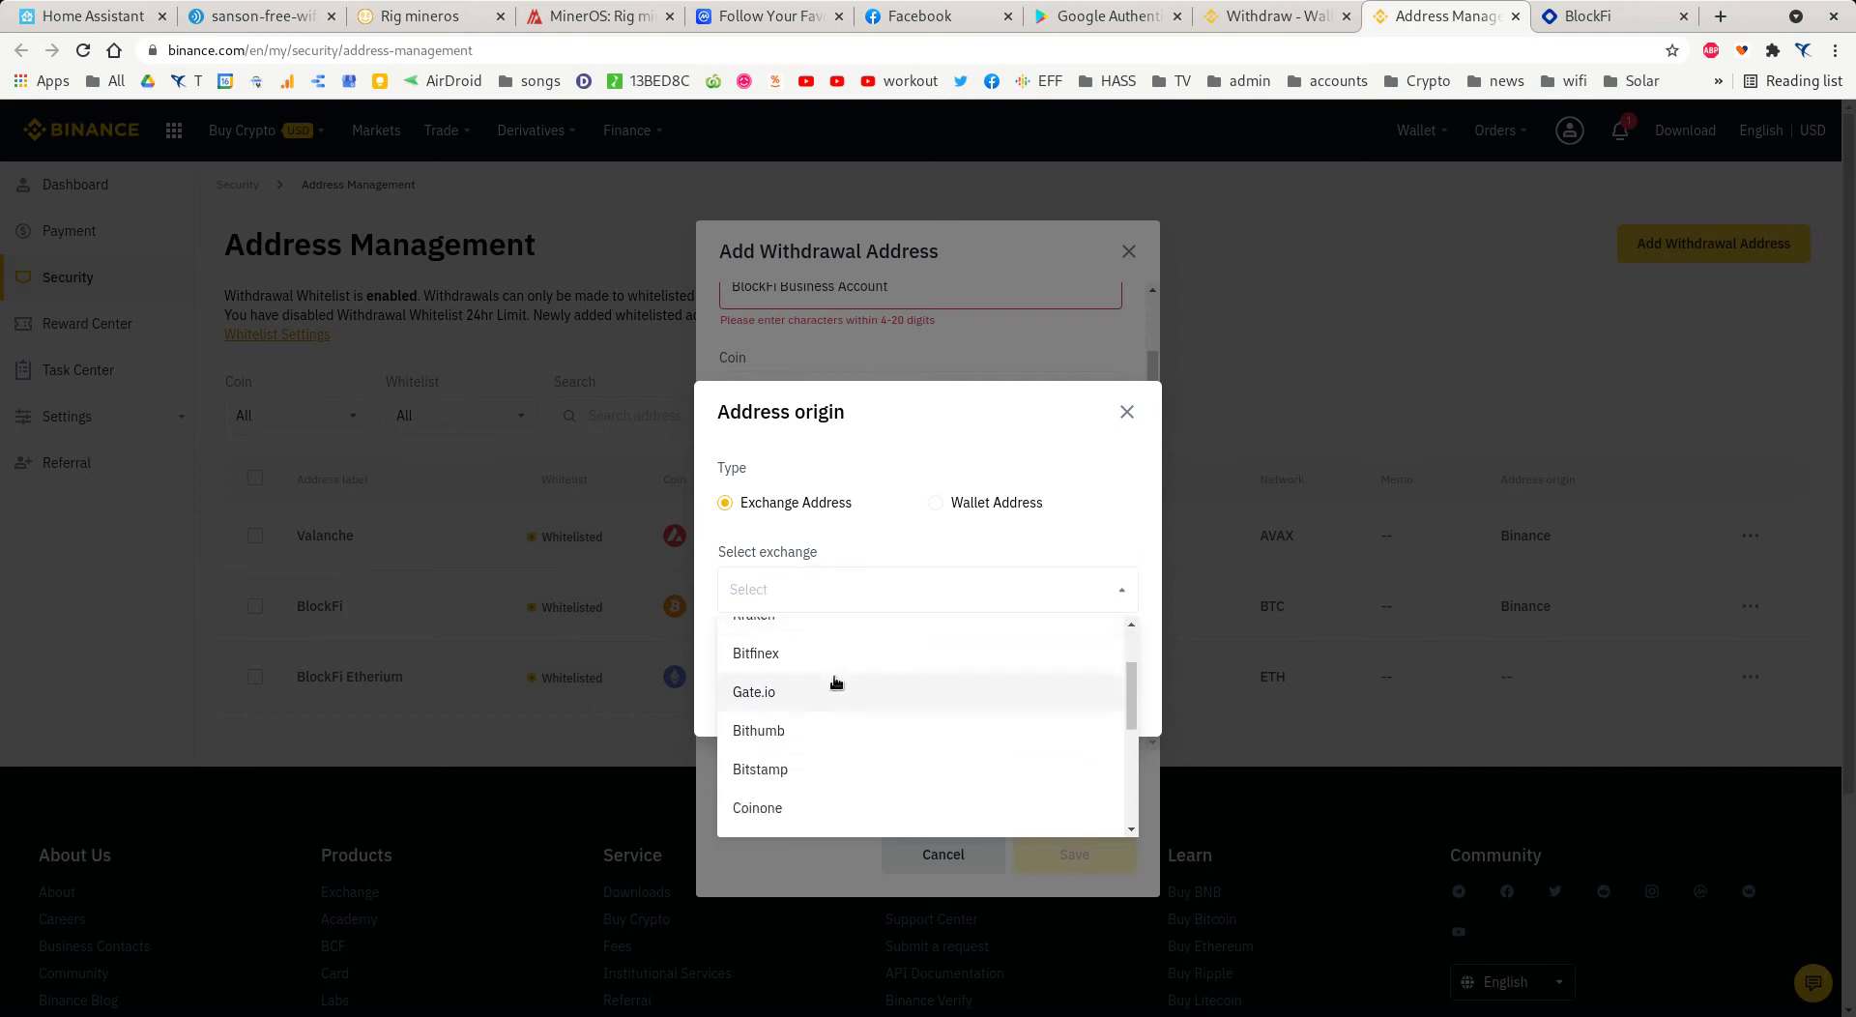
{"action": "scroll", "coordinate": [837, 682], "scroll_direction": "down", "scroll_amount": 4}
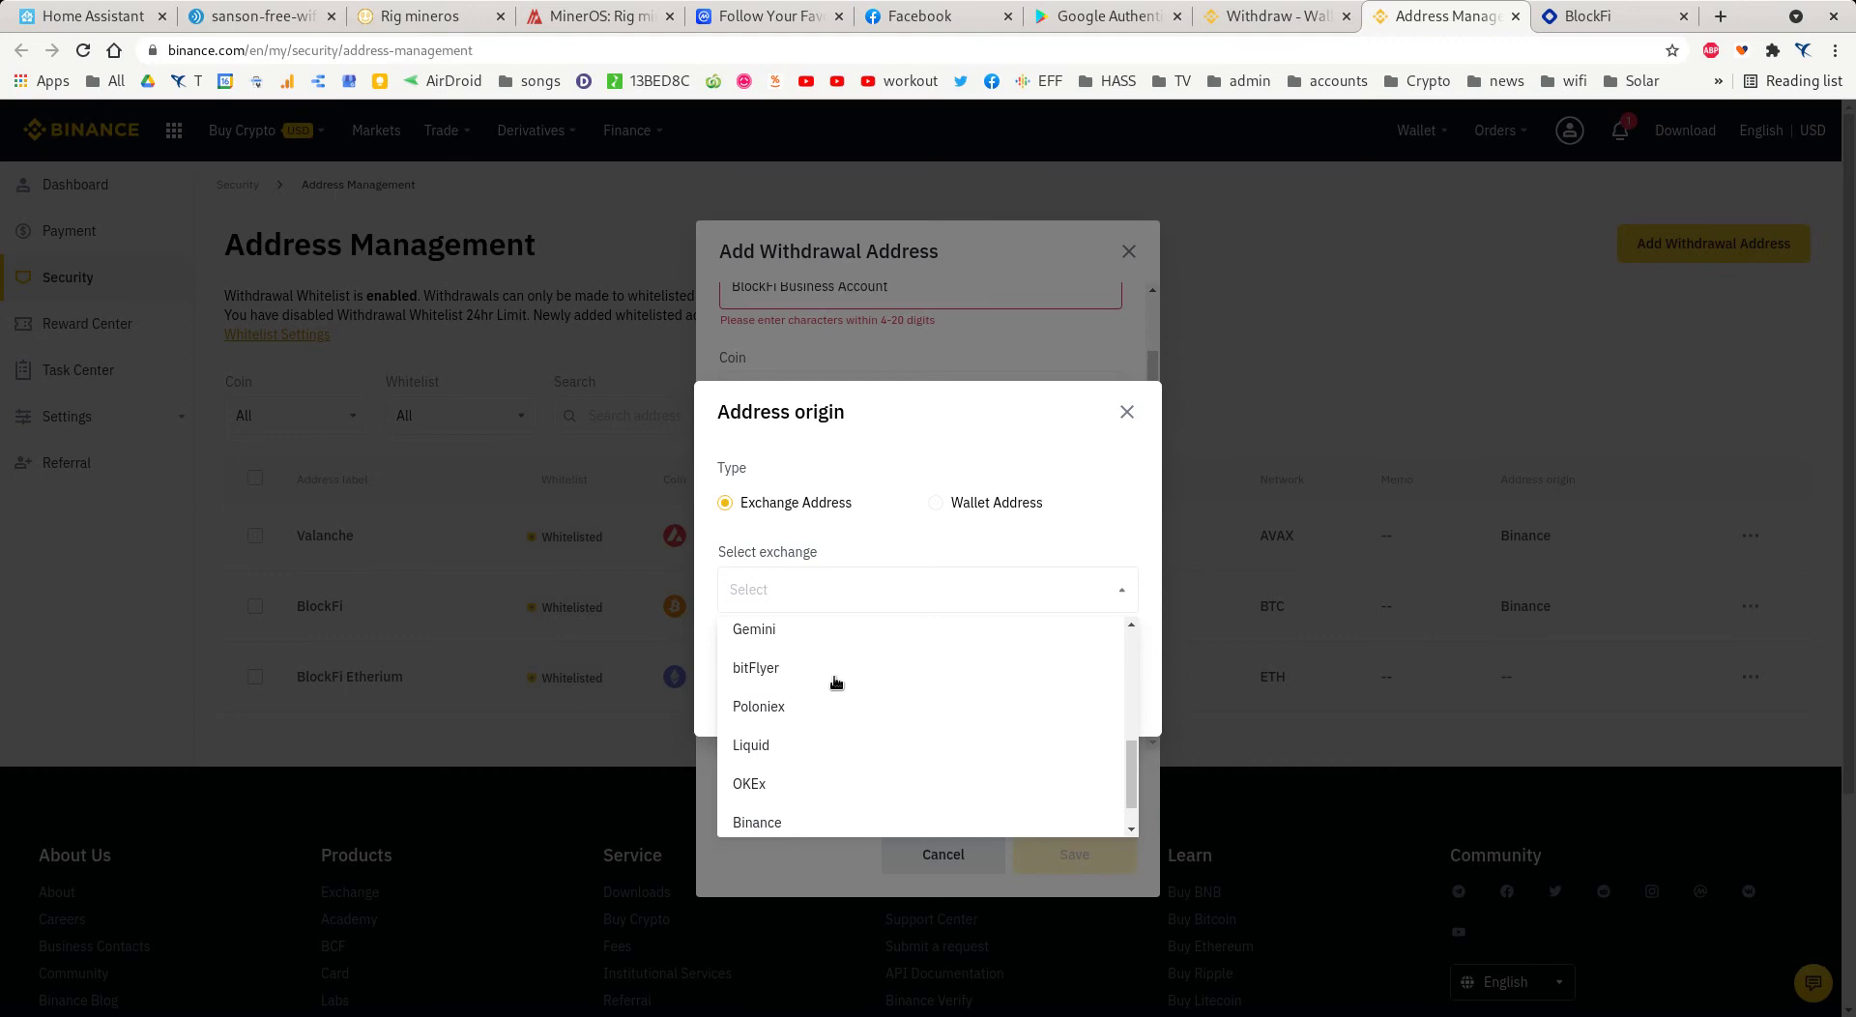
{"action": "scroll", "coordinate": [837, 677], "scroll_direction": "down", "scroll_amount": 1}
{"action": "left_click", "coordinate": [768, 773]}
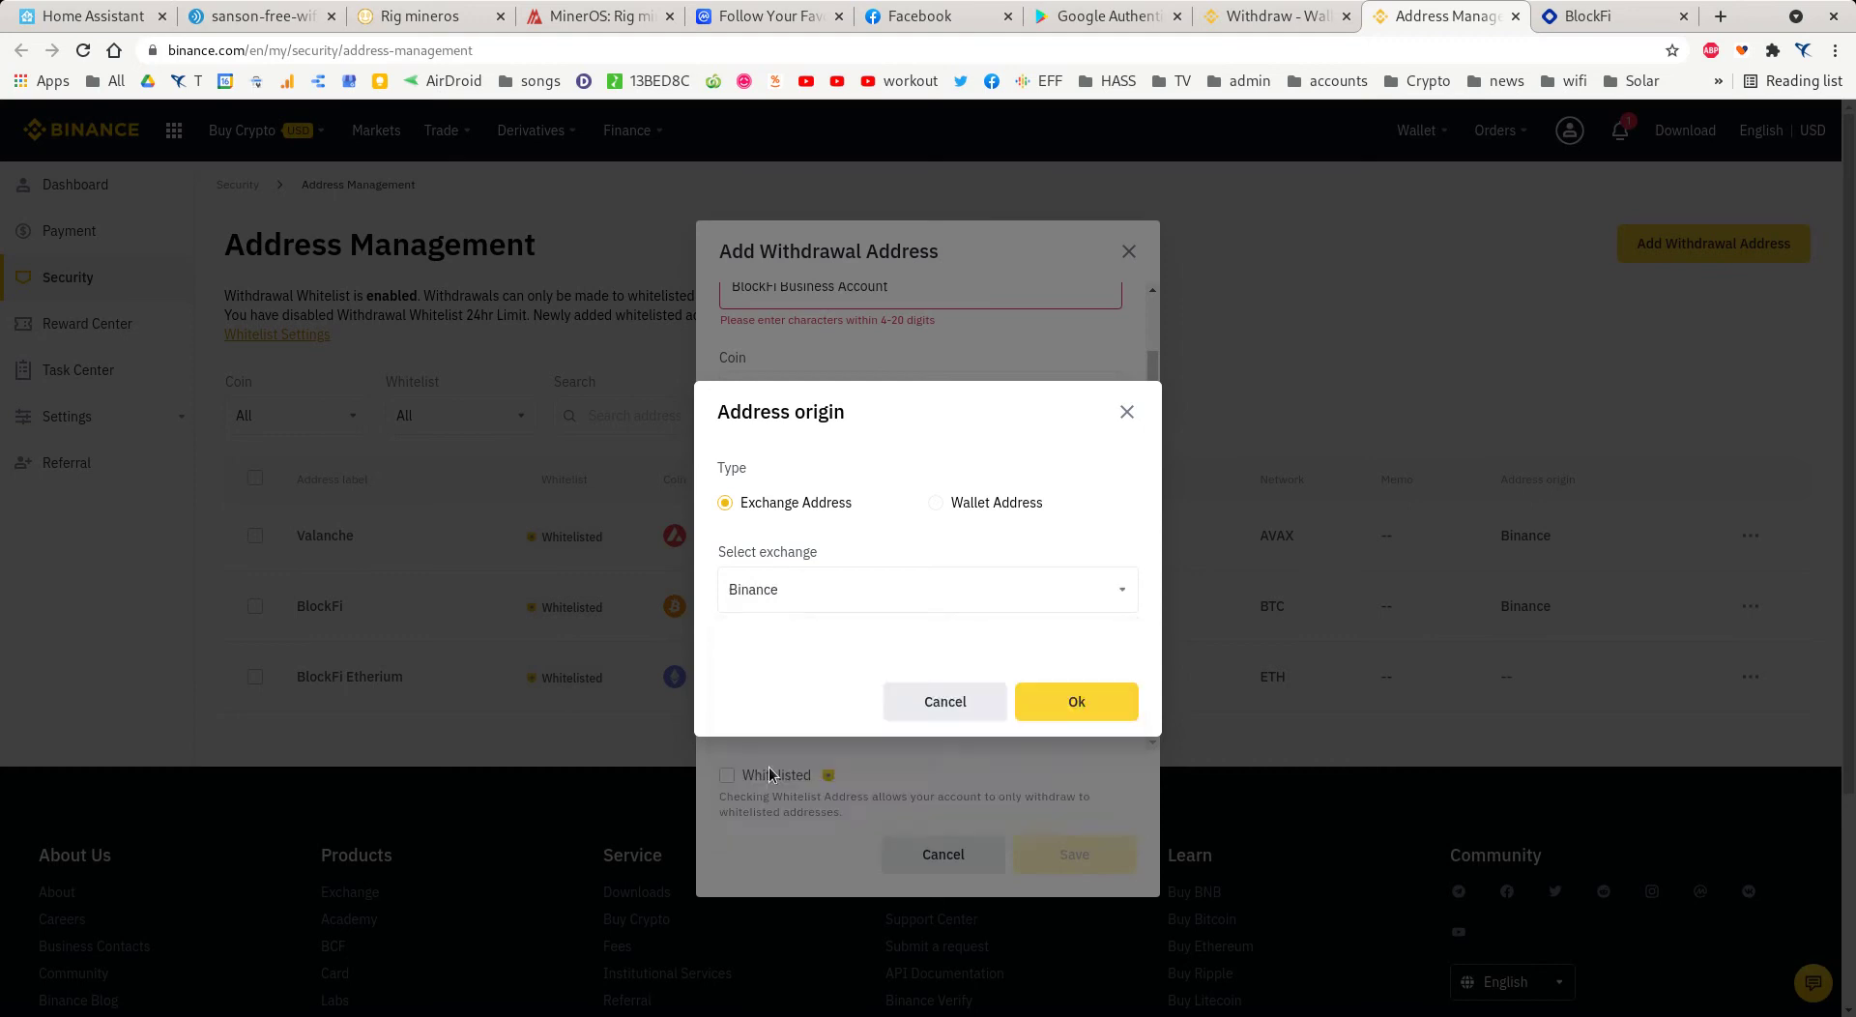
{"action": "left_click", "coordinate": [1087, 700]}
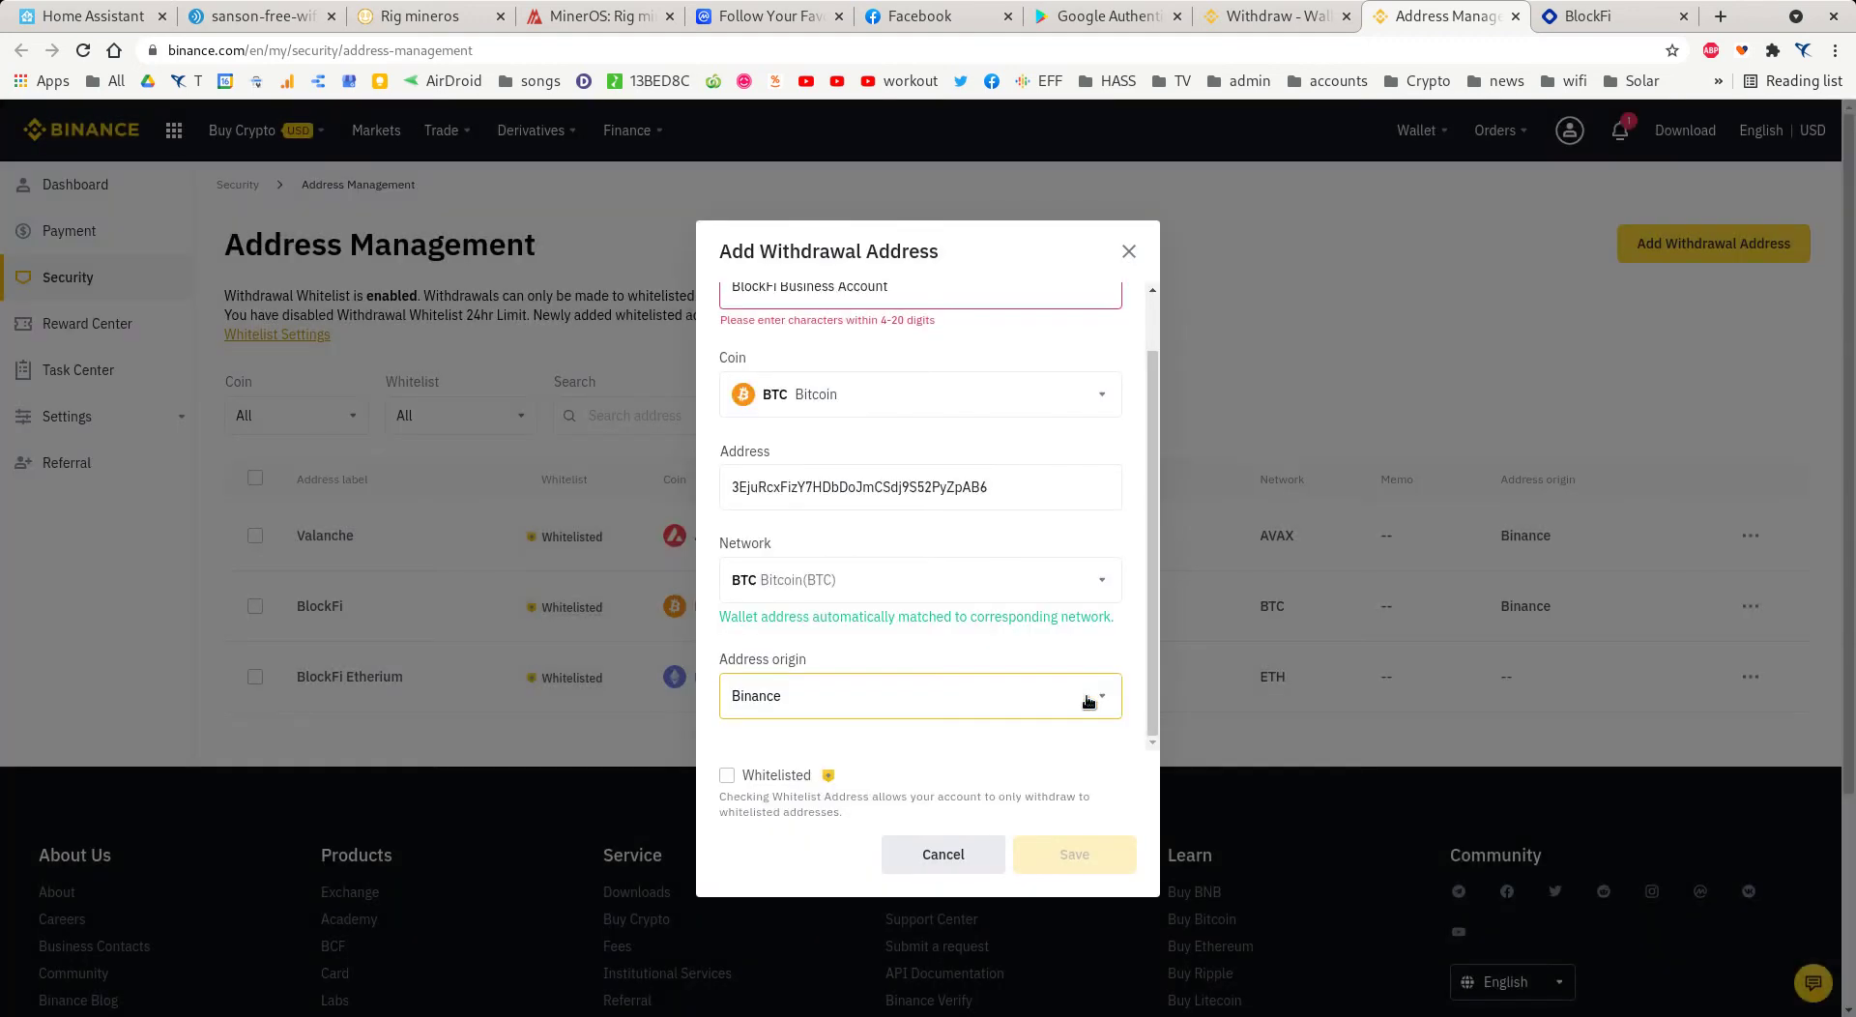
{"action": "left_click", "coordinate": [728, 777]}
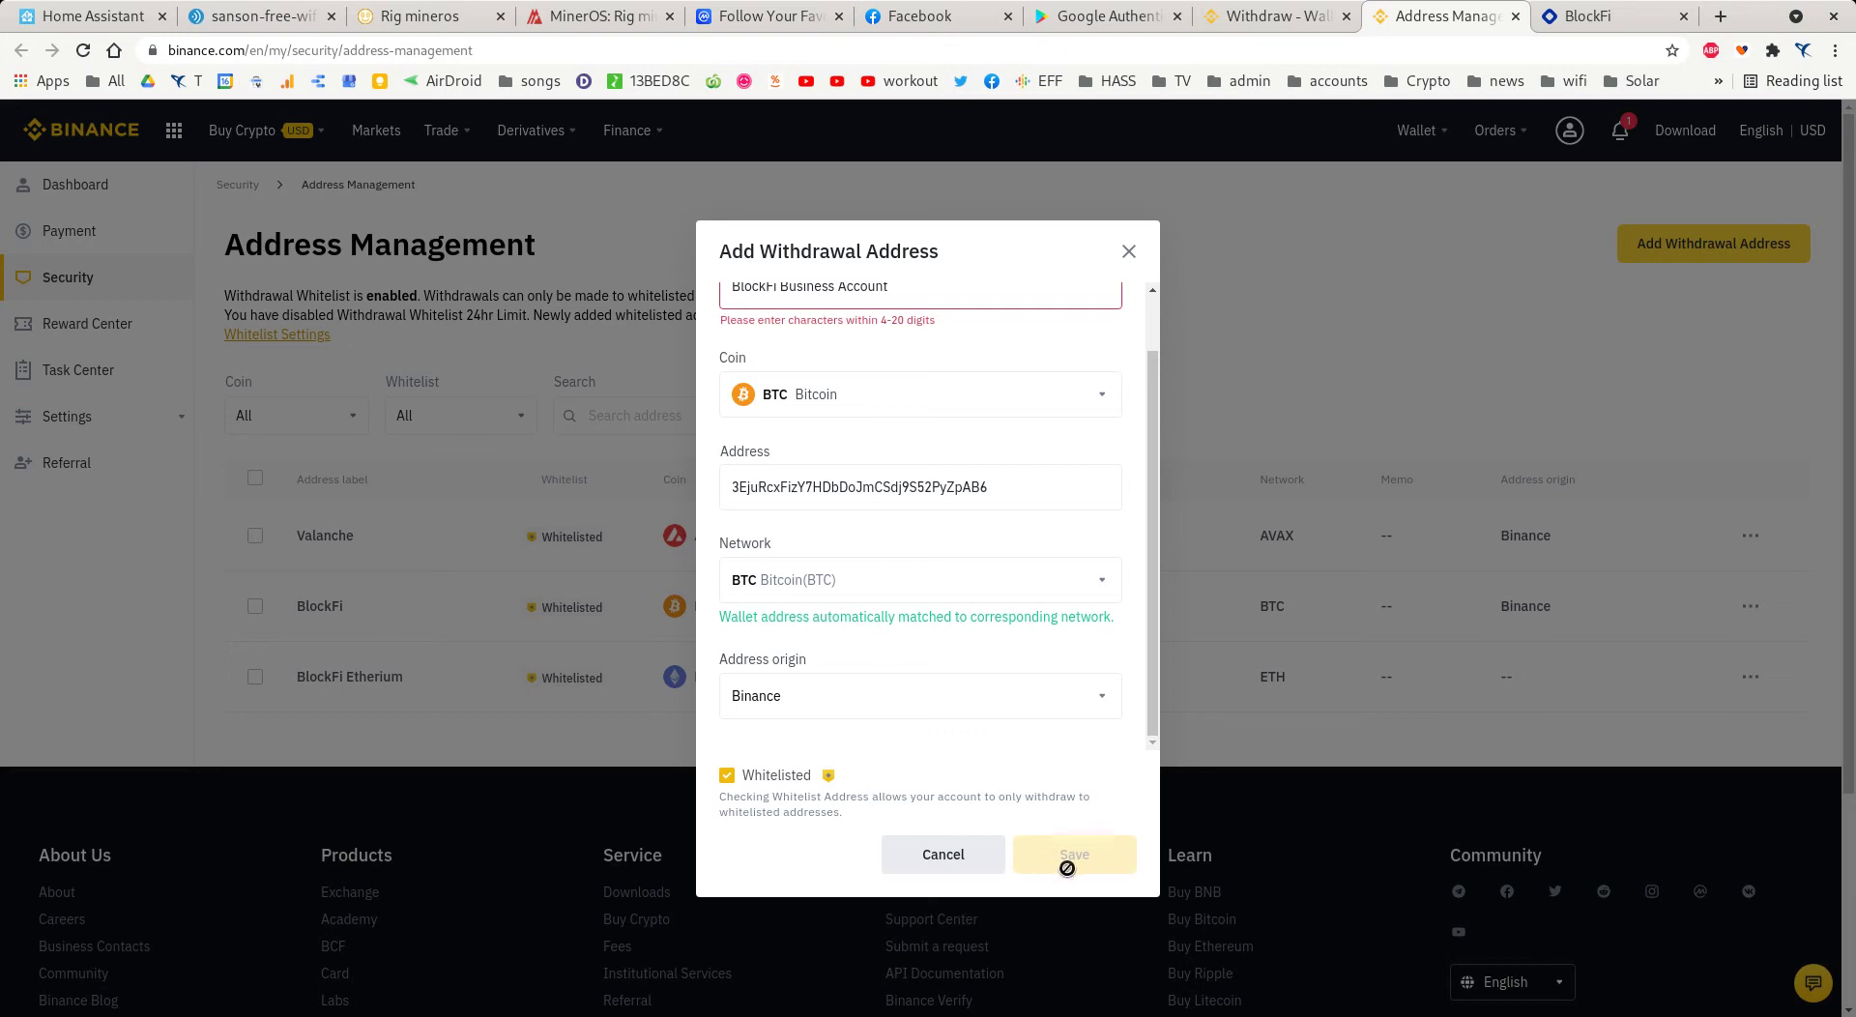
Shorten the label by removing 'Account' and a space so it fits 20 characters.
{"action": "scroll", "coordinate": [976, 433], "scroll_direction": "up", "scroll_amount": 1}
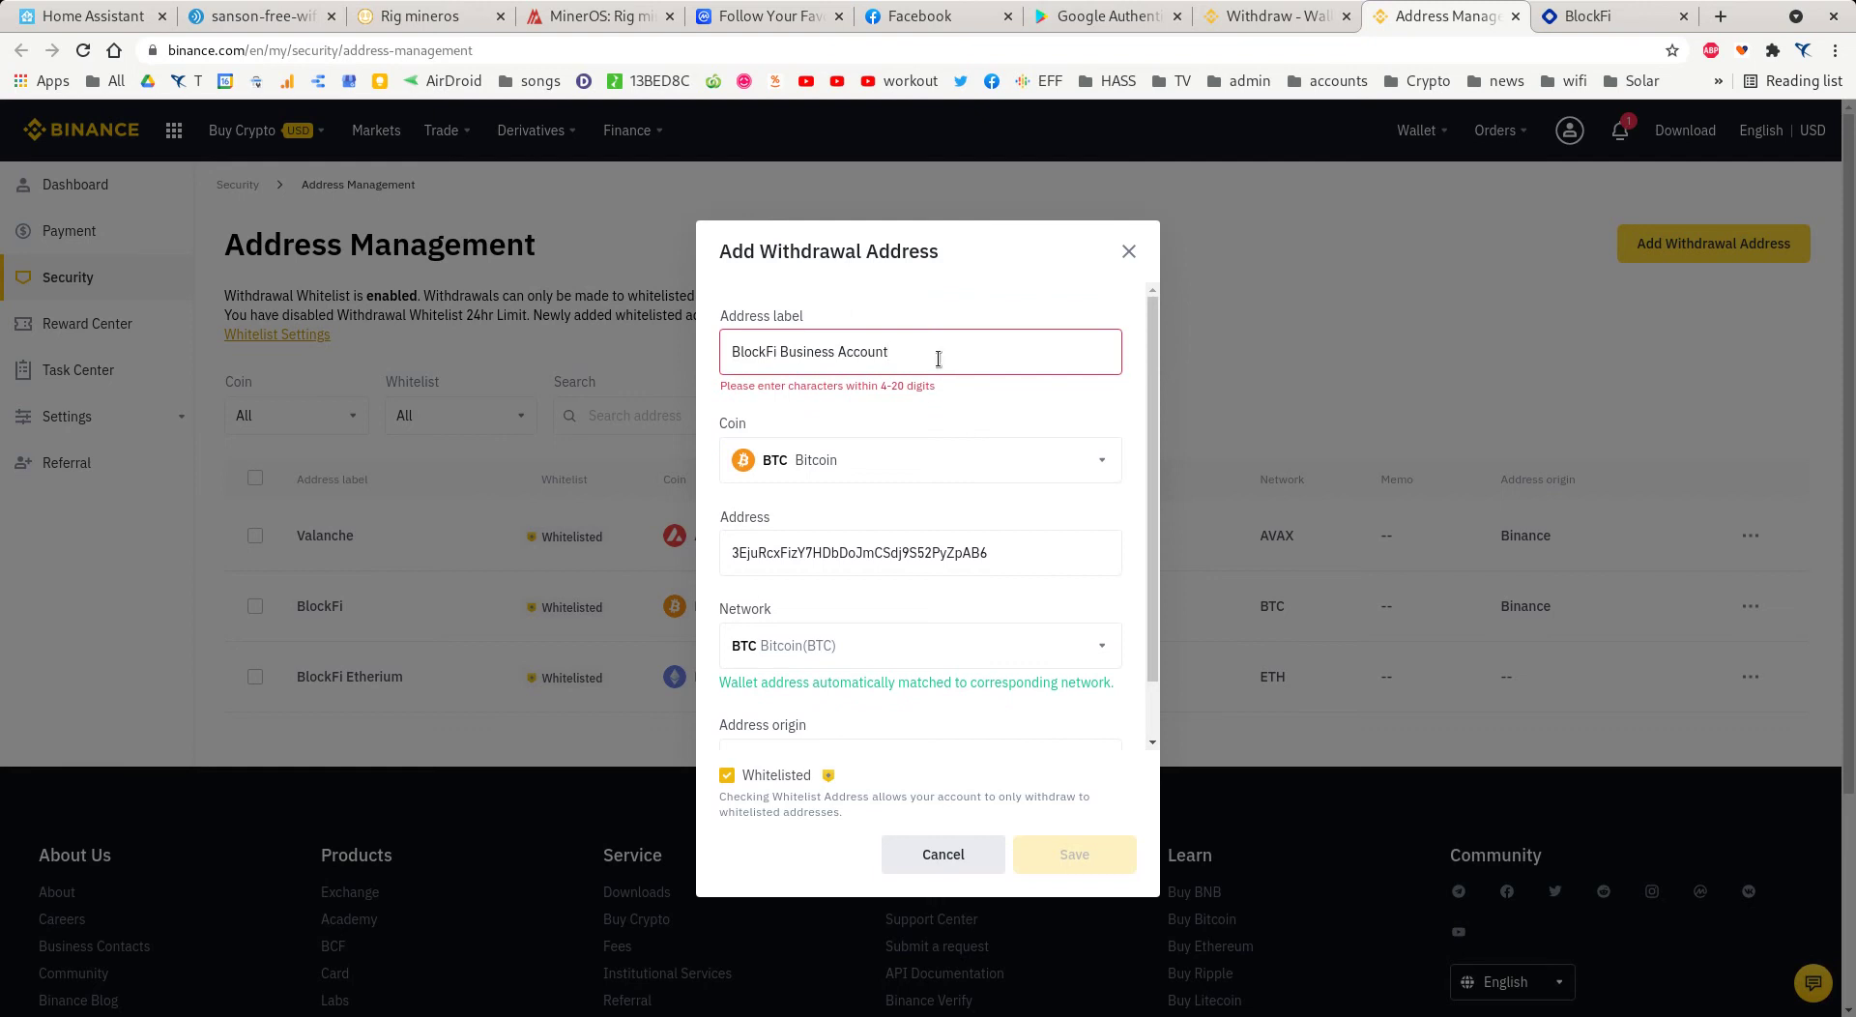
{"action": "key", "text": "ctrl+shift+Left"}
{"action": "key", "text": "shift+Left"}
{"action": "key", "text": "BackSpace"}
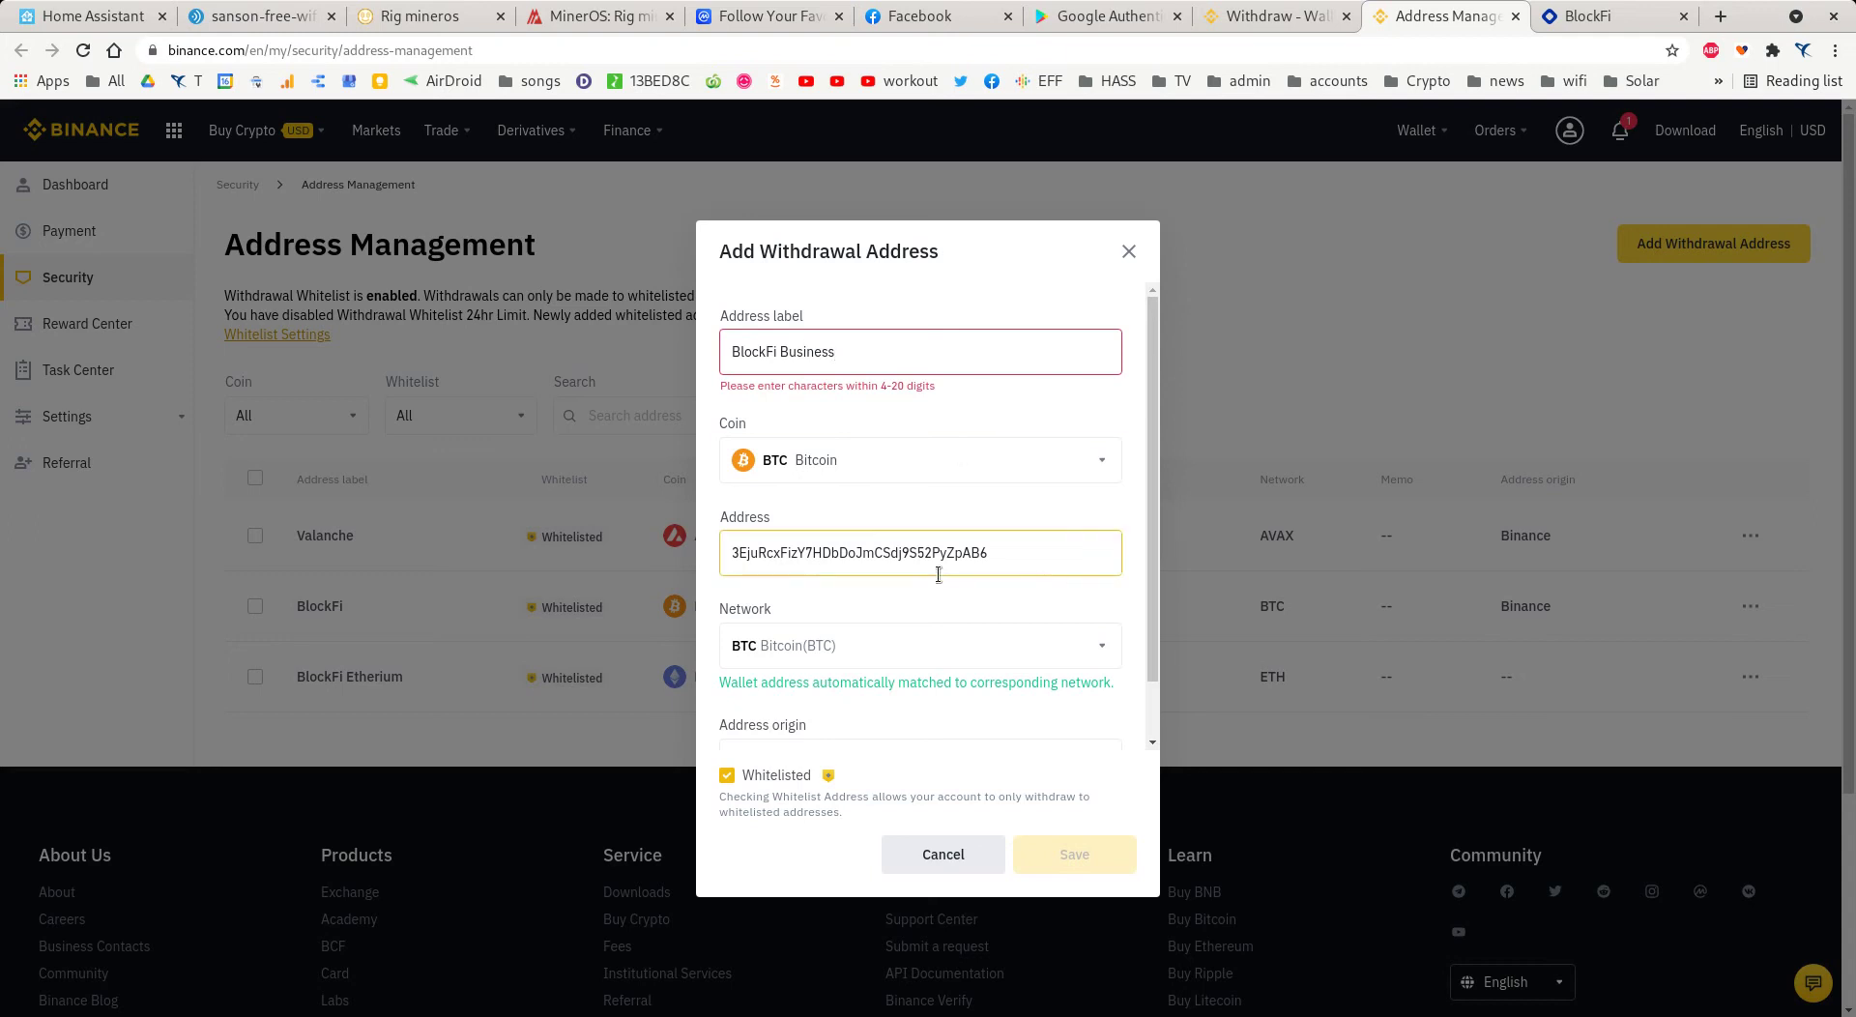
{"action": "key", "text": "Home"}
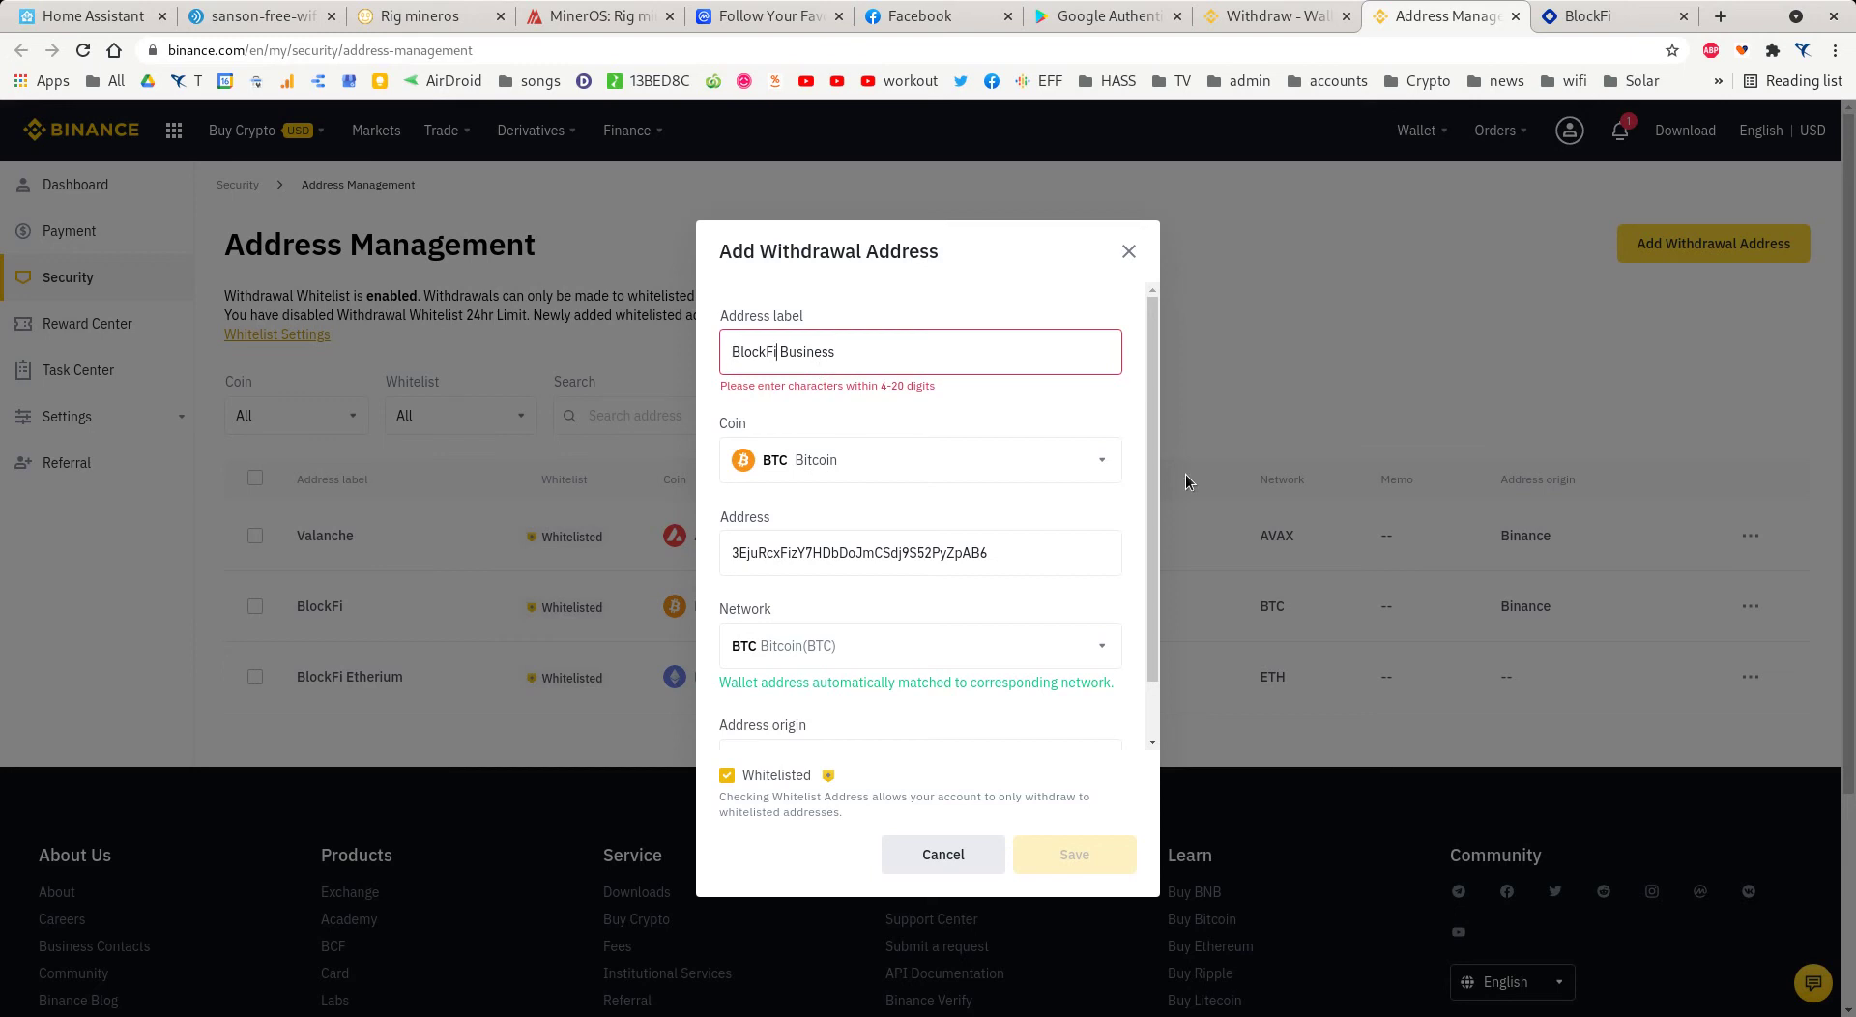
{"action": "key", "text": "Delete"}
{"action": "left_click", "coordinate": [873, 559]}
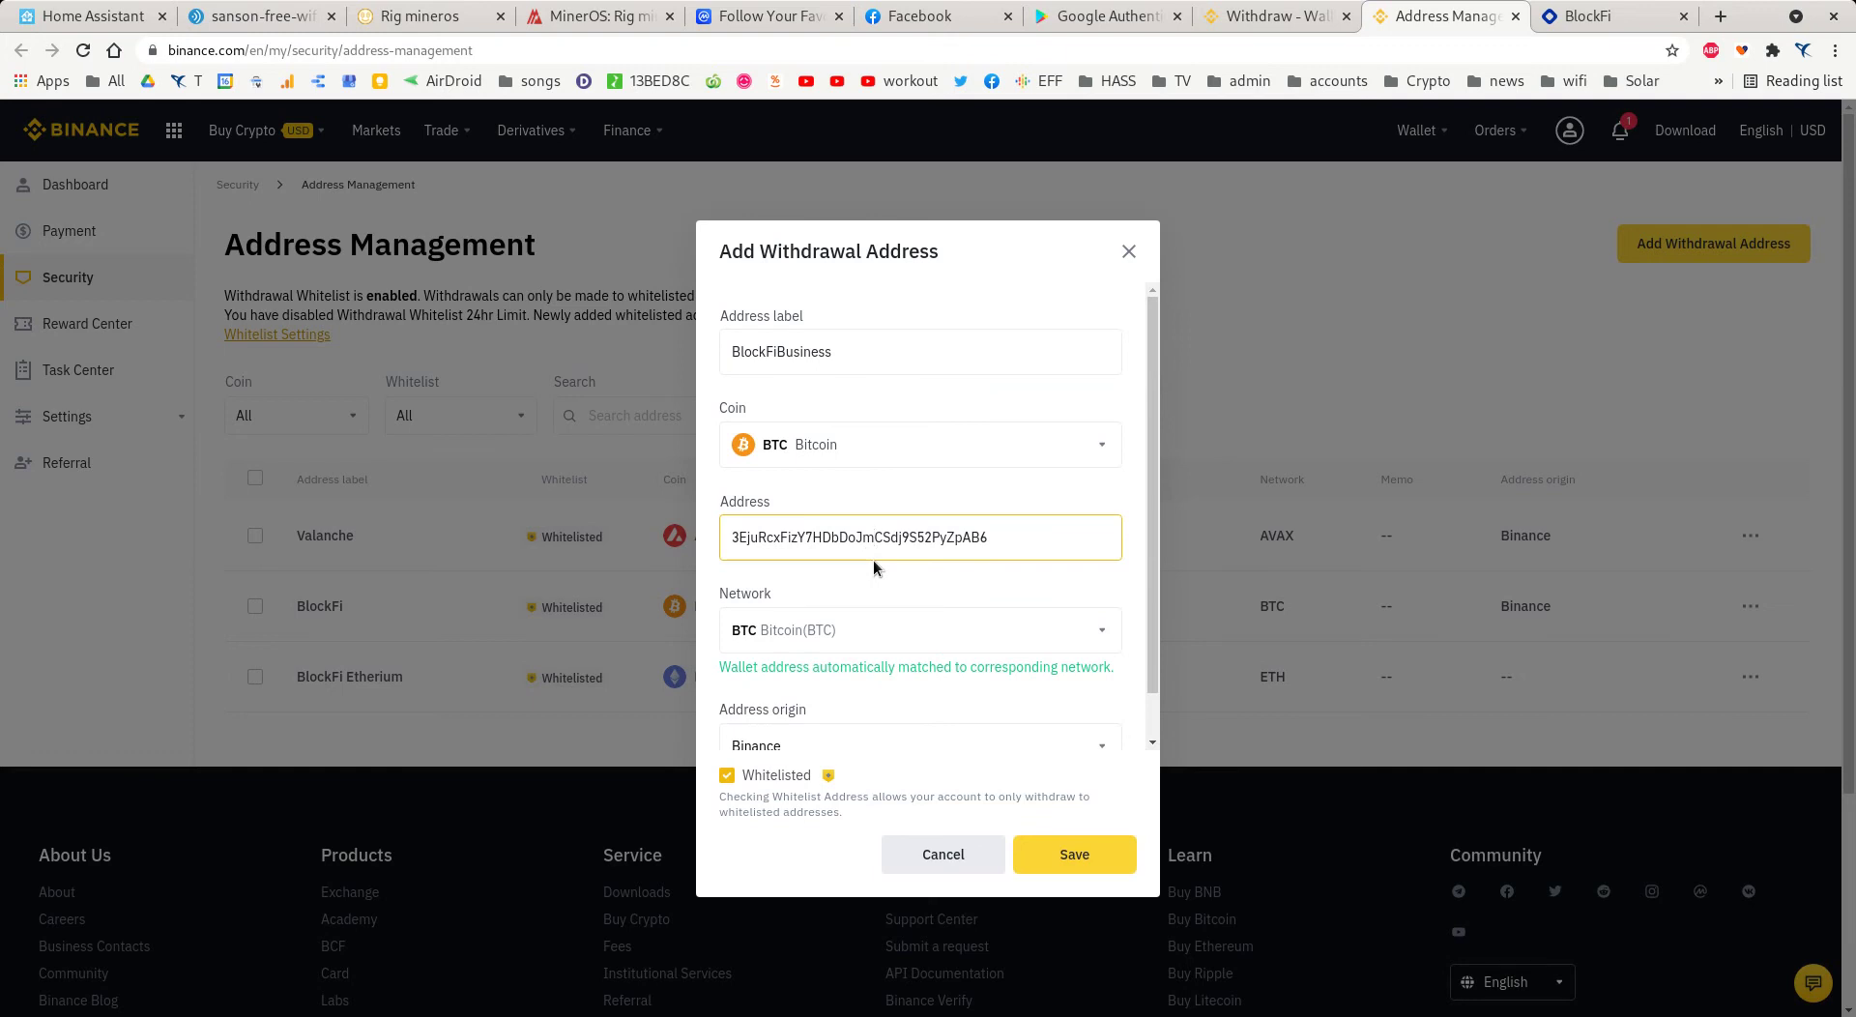
{"action": "left_click", "coordinate": [839, 367]}
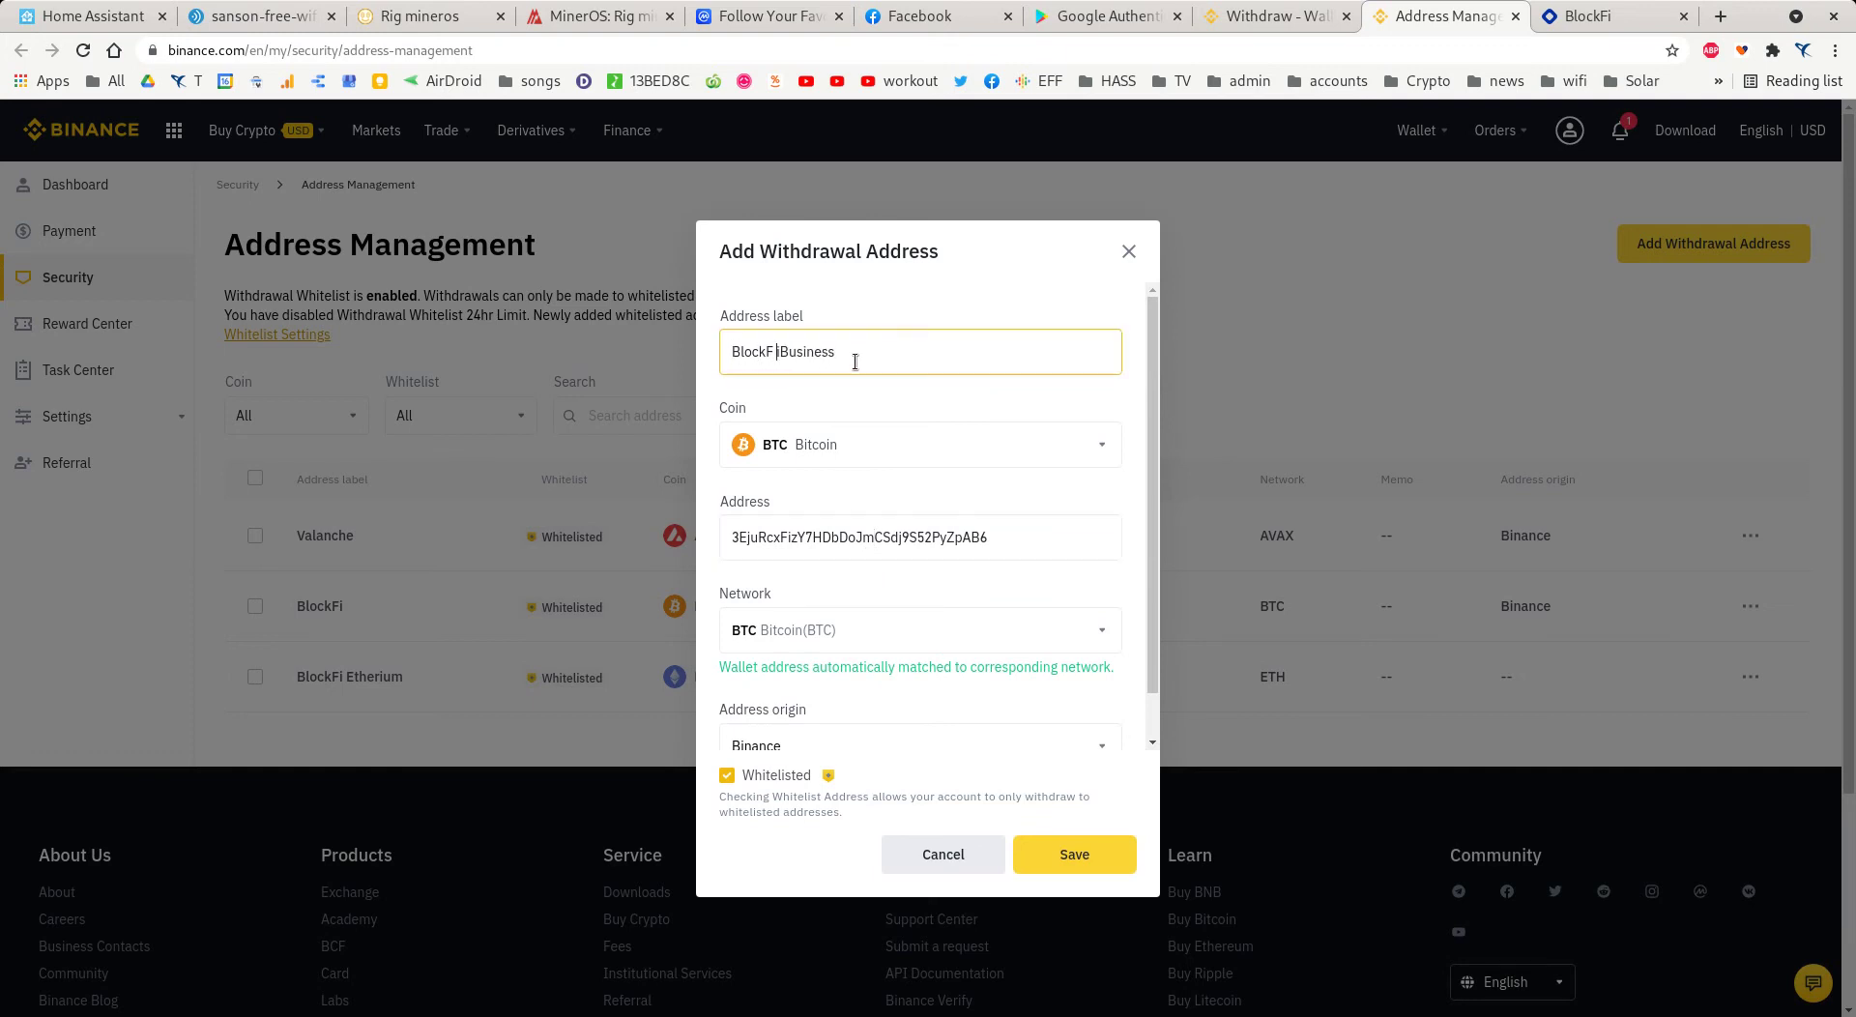
Save the new address, request an e-mail verification code and enter it.
{"action": "left_click", "coordinate": [1077, 854]}
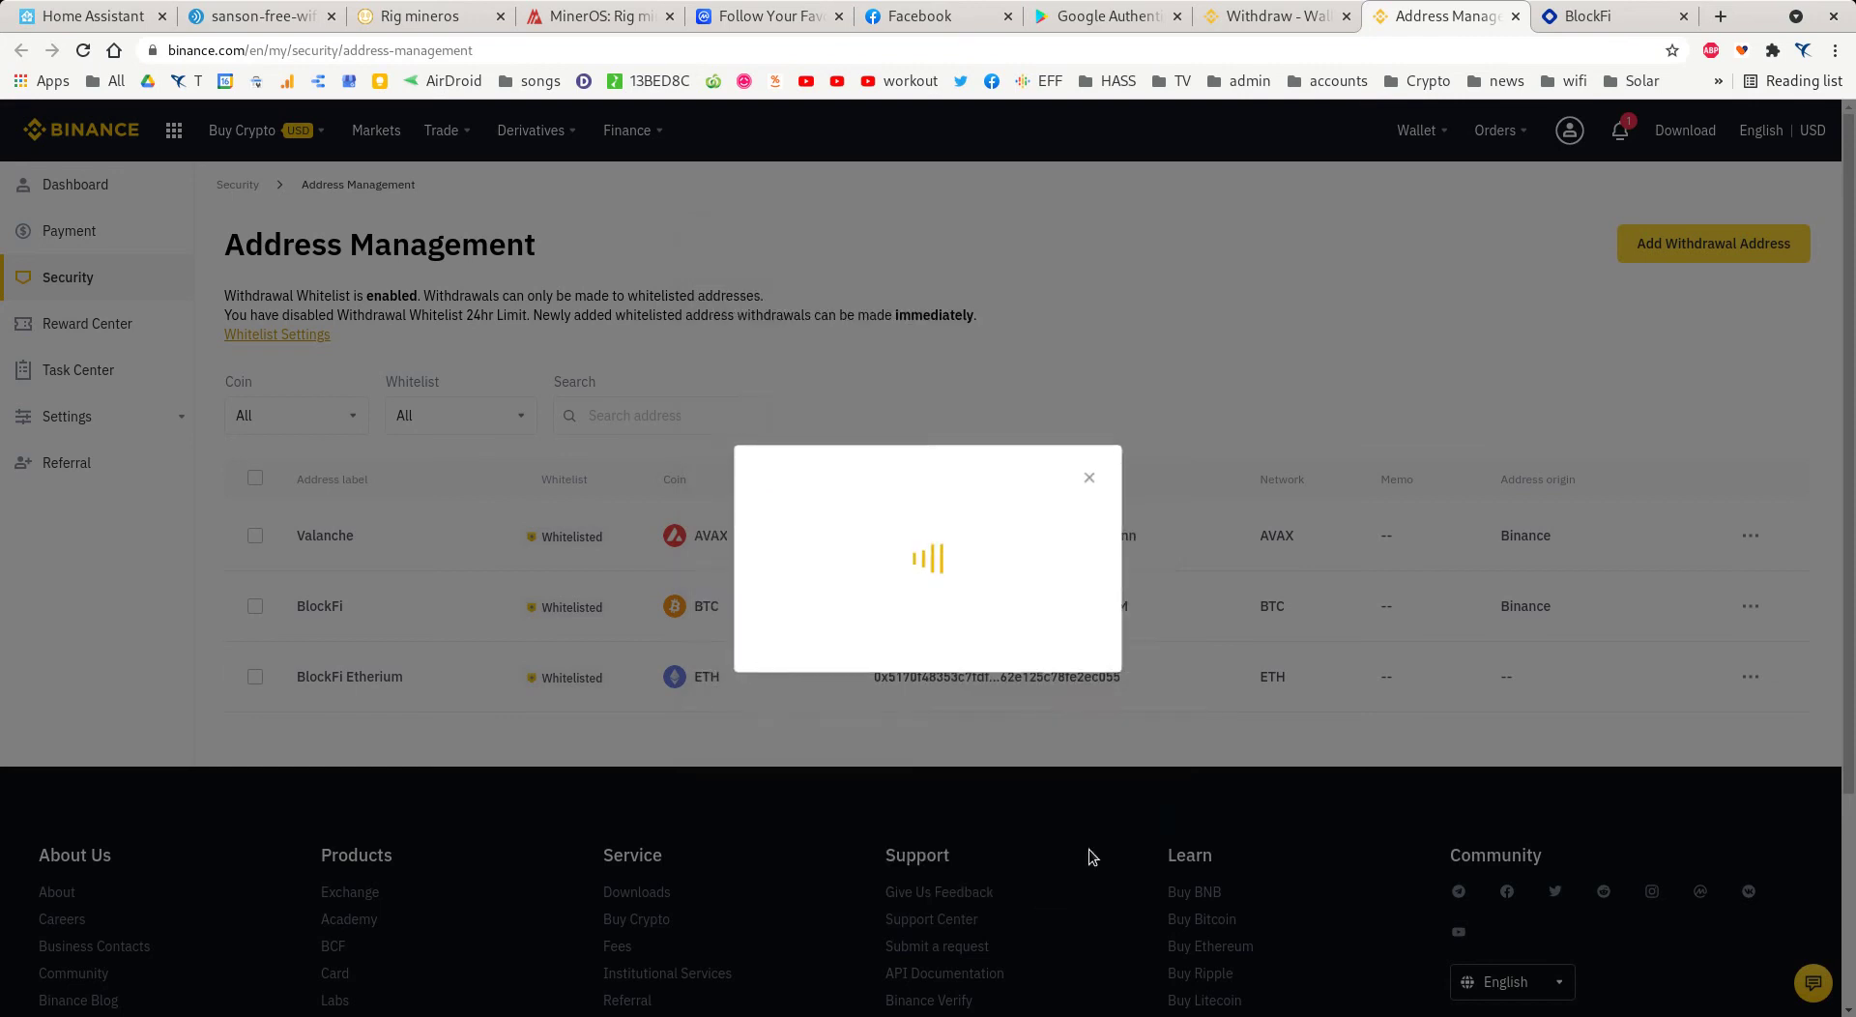
{"action": "left_click", "coordinate": [873, 431]}
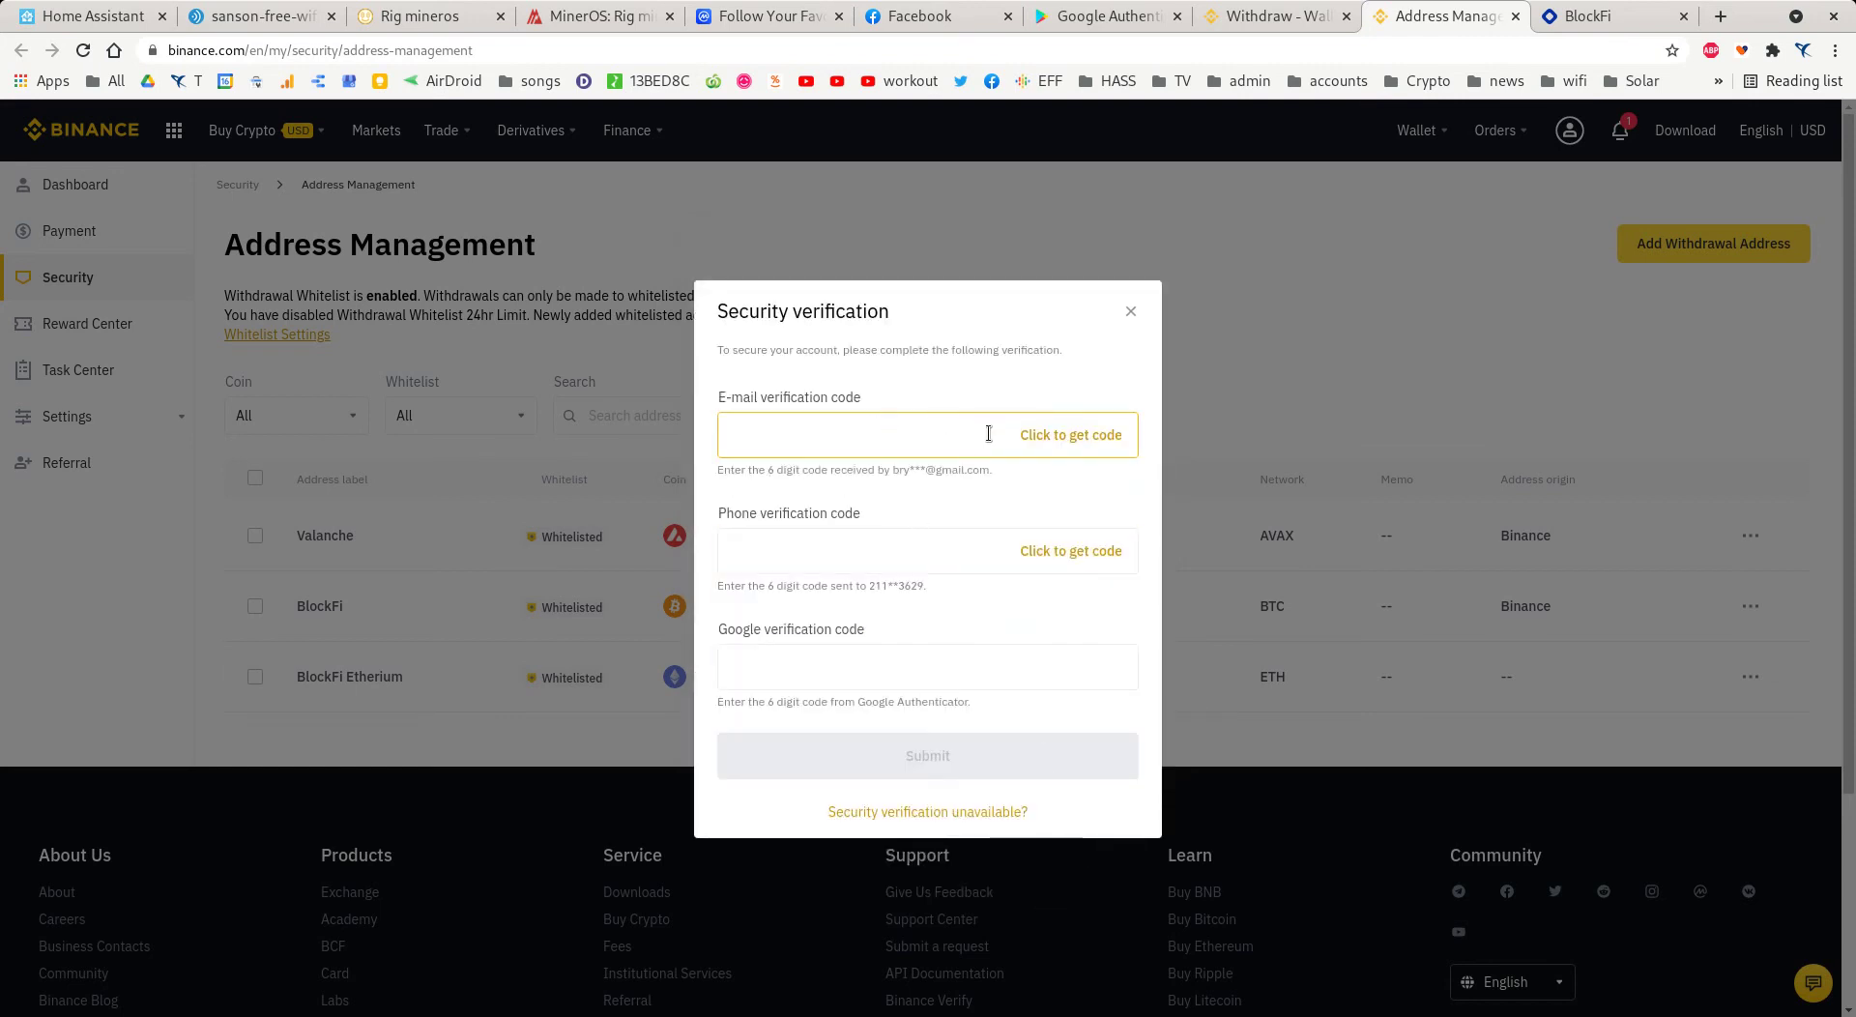
{"action": "left_click", "coordinate": [1068, 436]}
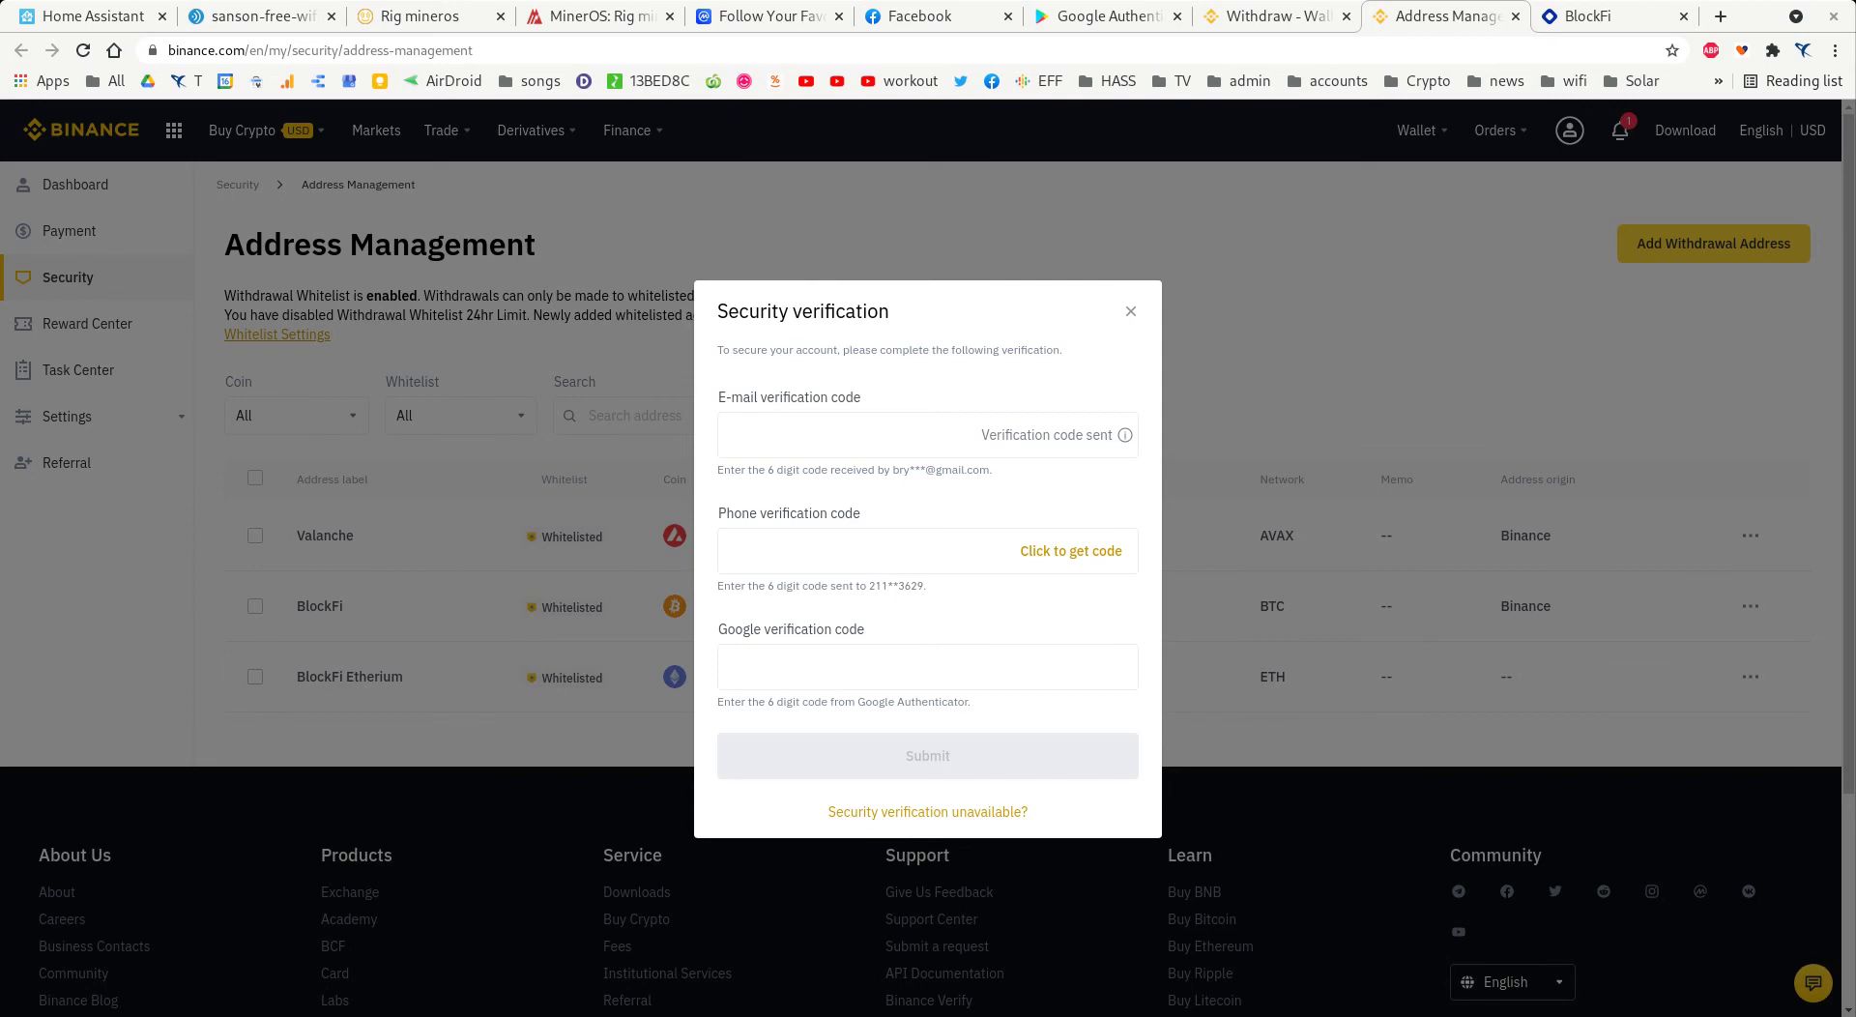
{"action": "left_click", "coordinate": [840, 443]}
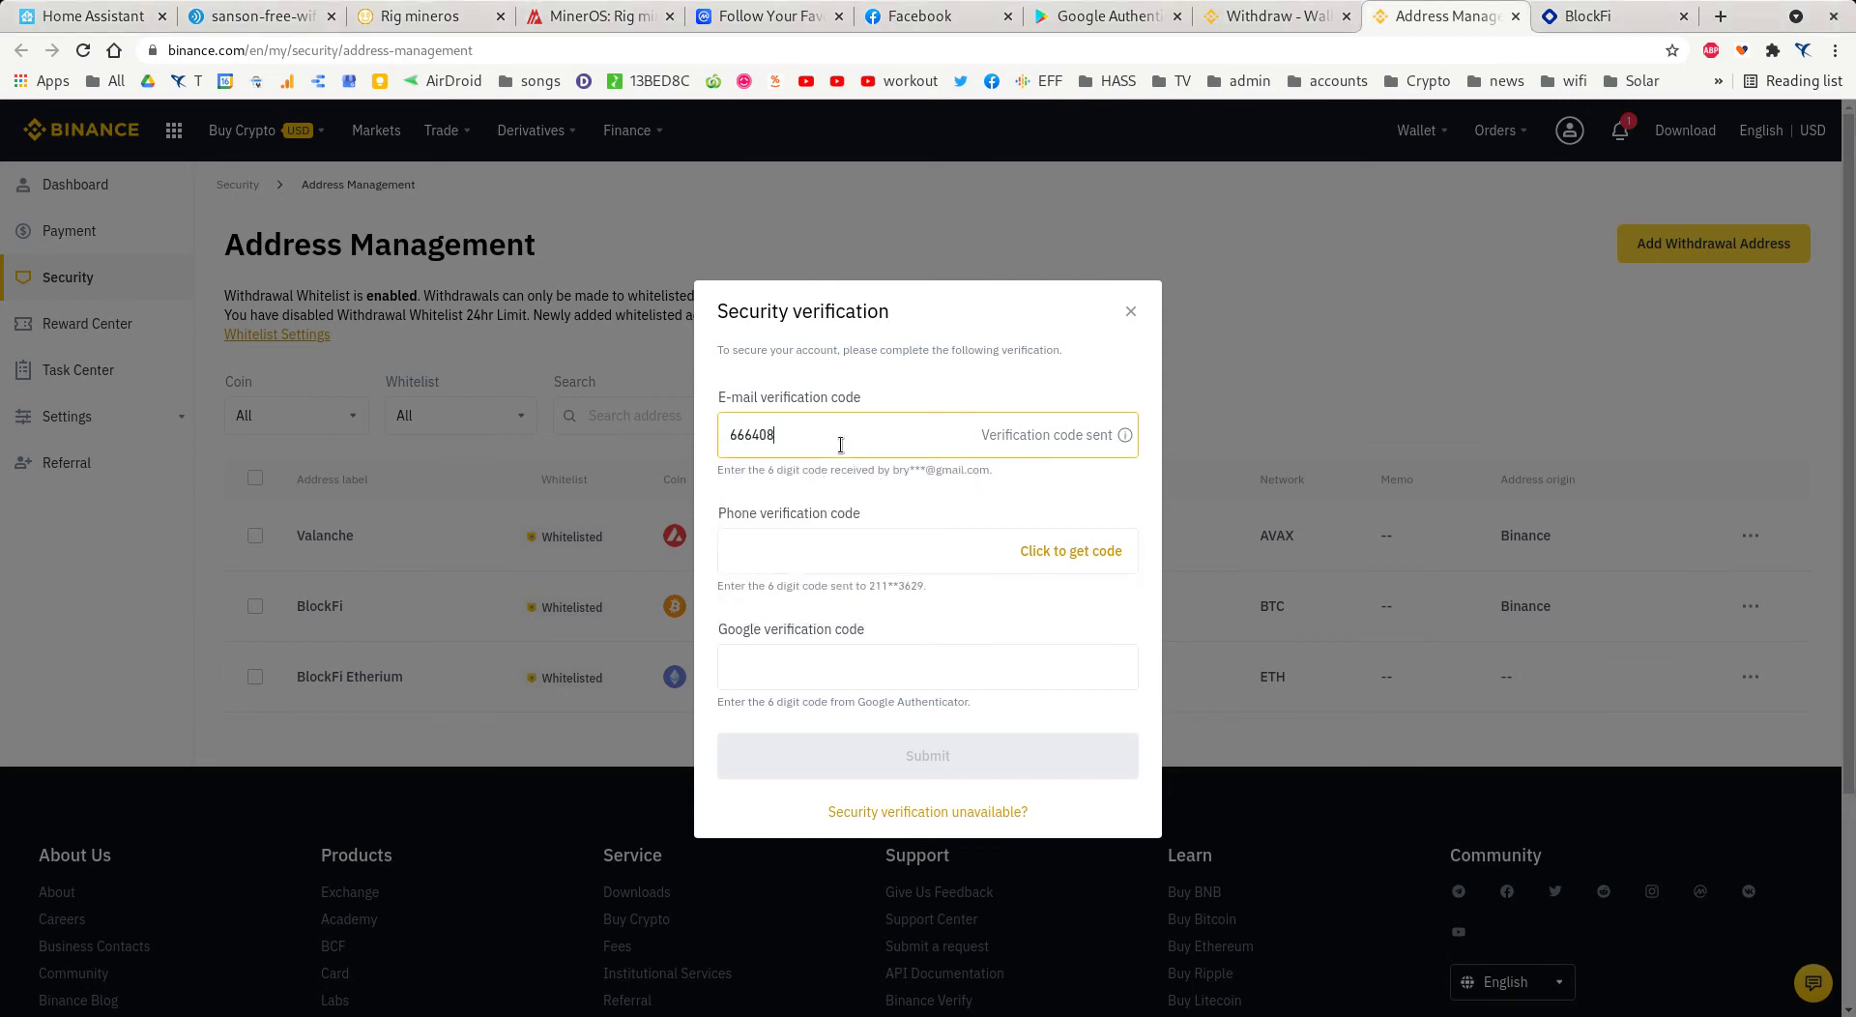
Clear the mistaken phone code and request a fresh phone verification code.
{"action": "left_click", "coordinate": [848, 547]}
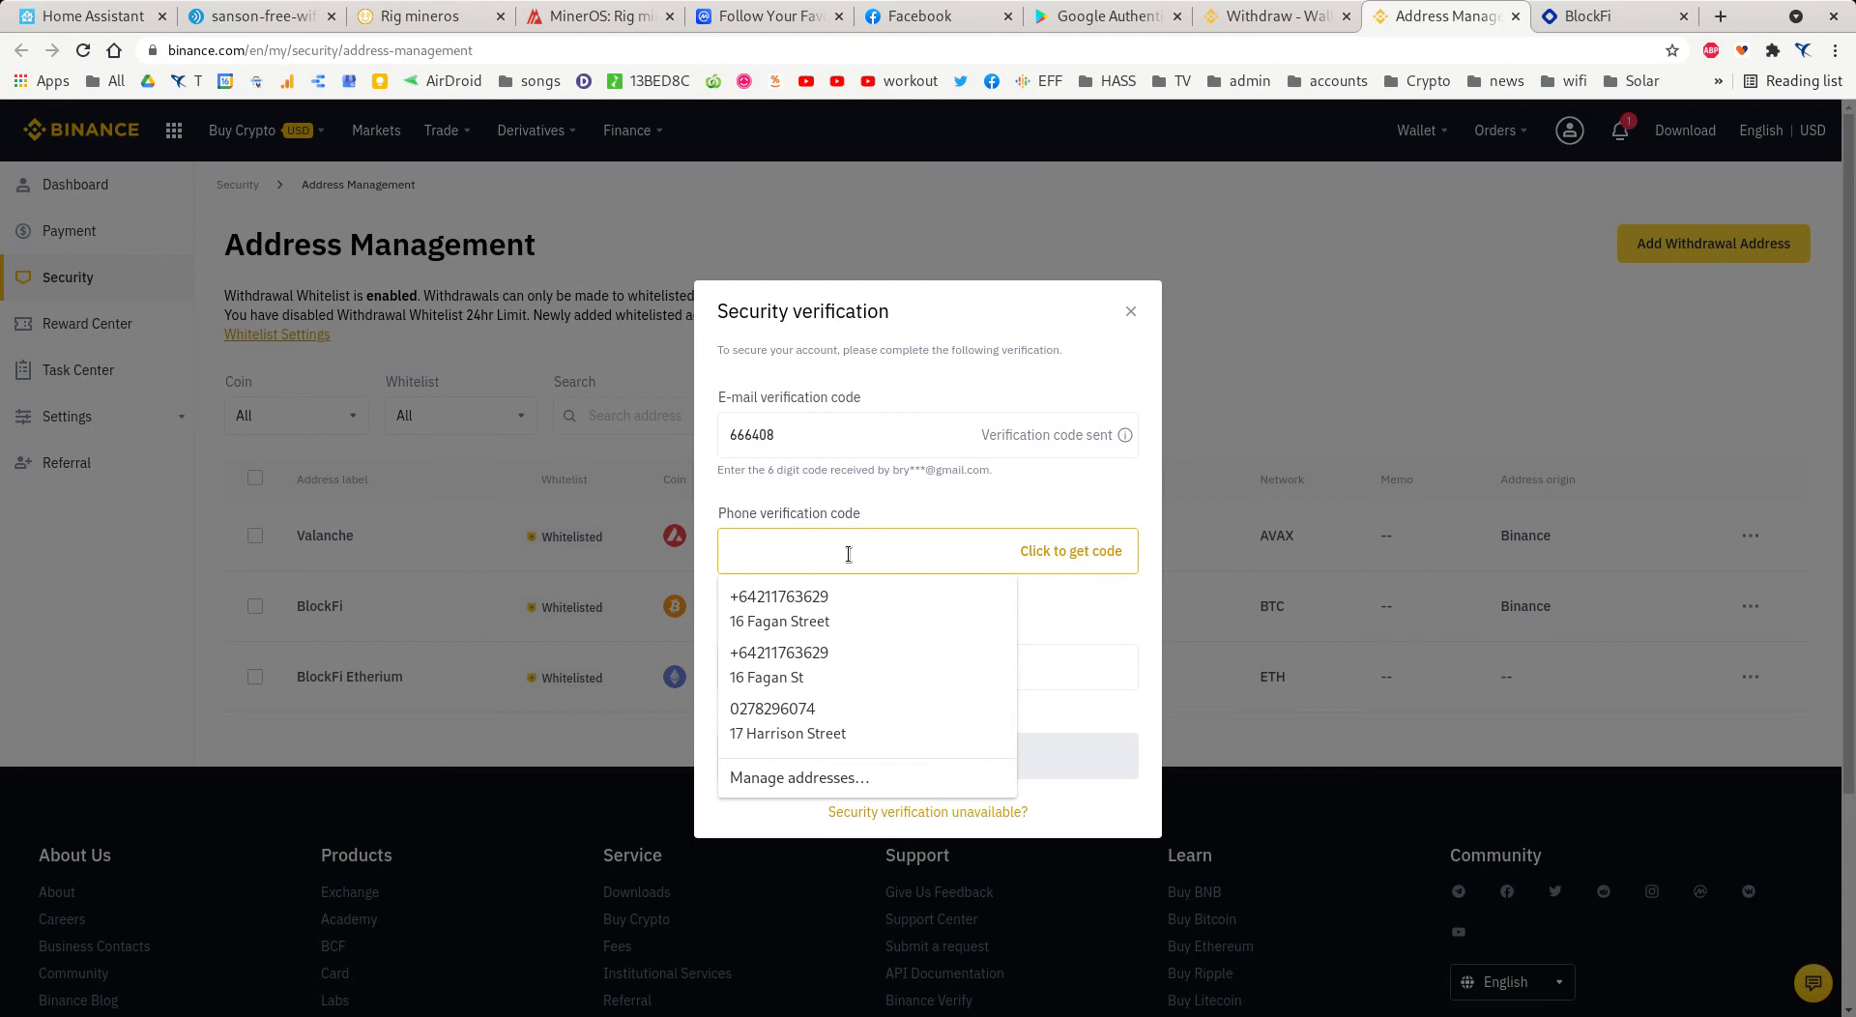
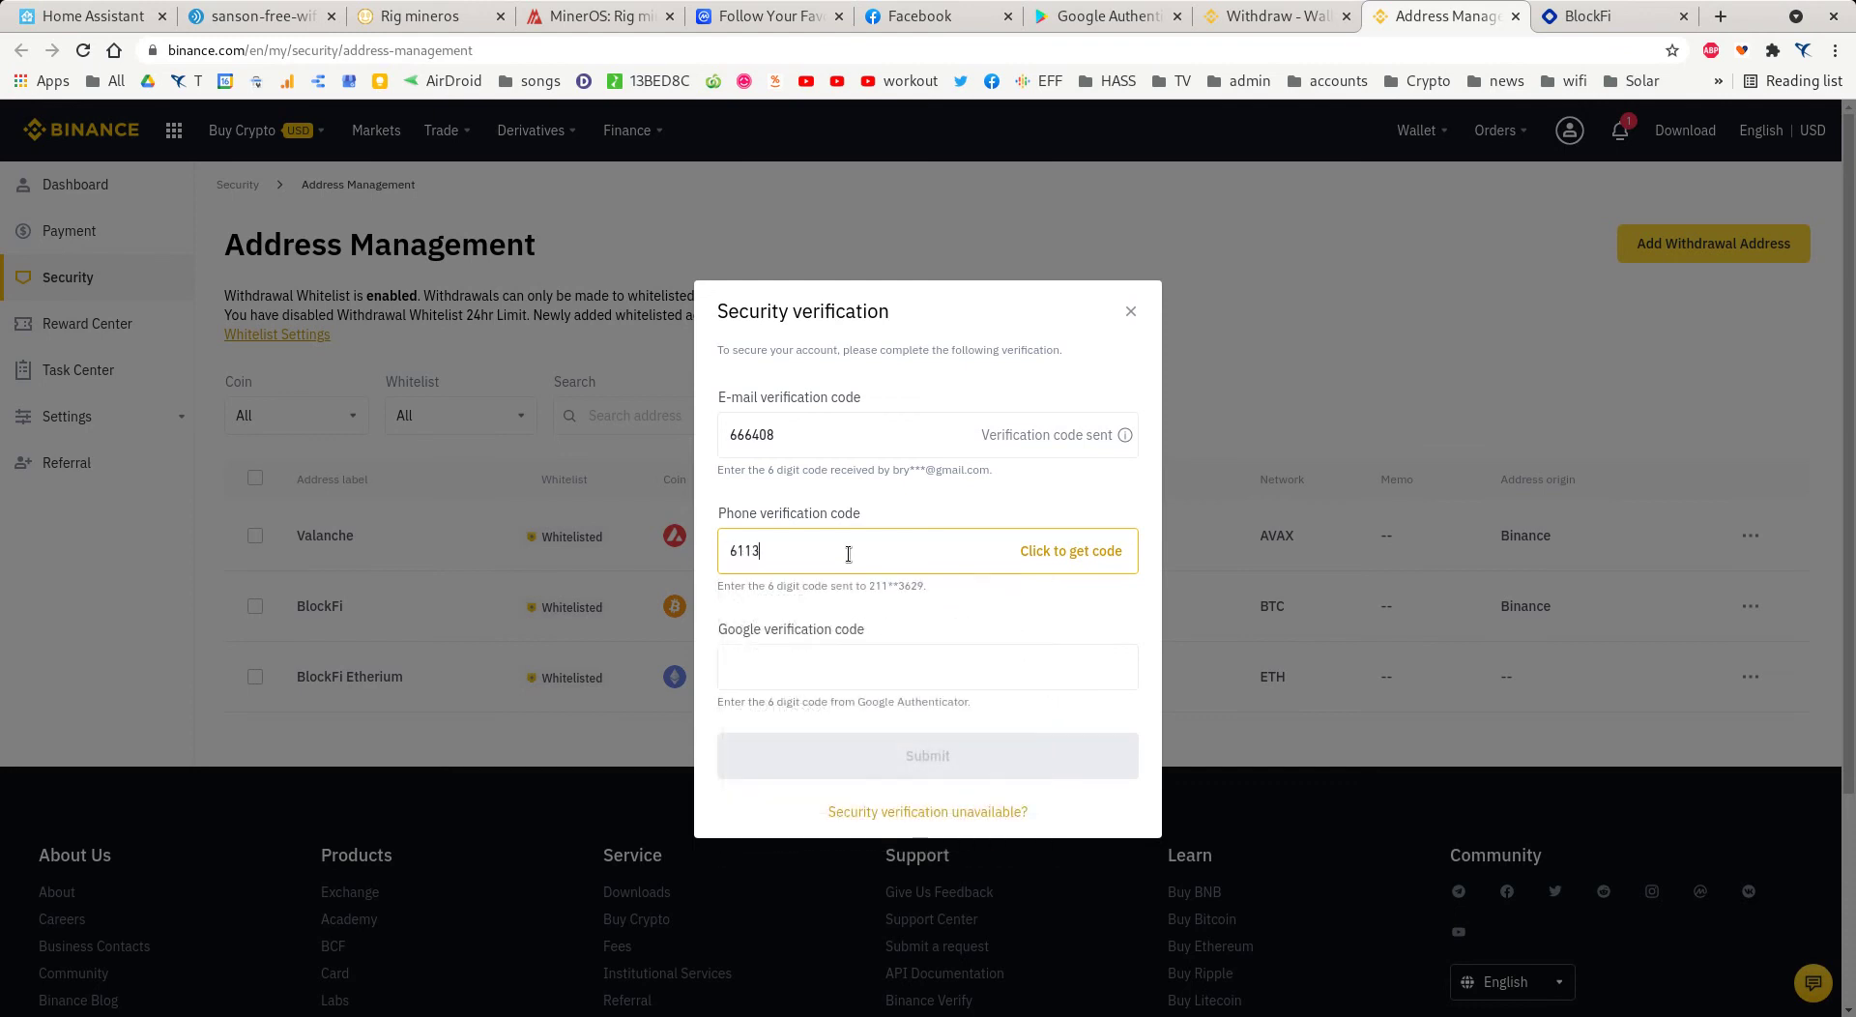
{"action": "double_click", "coordinate": [758, 556]}
{"action": "key", "text": "BackSpace"}
{"action": "left_click", "coordinate": [1059, 552]}
Enter the phone and Google Authenticator codes and submit to add the whitelisted BTC address.
{"action": "left_click", "coordinate": [967, 556]}
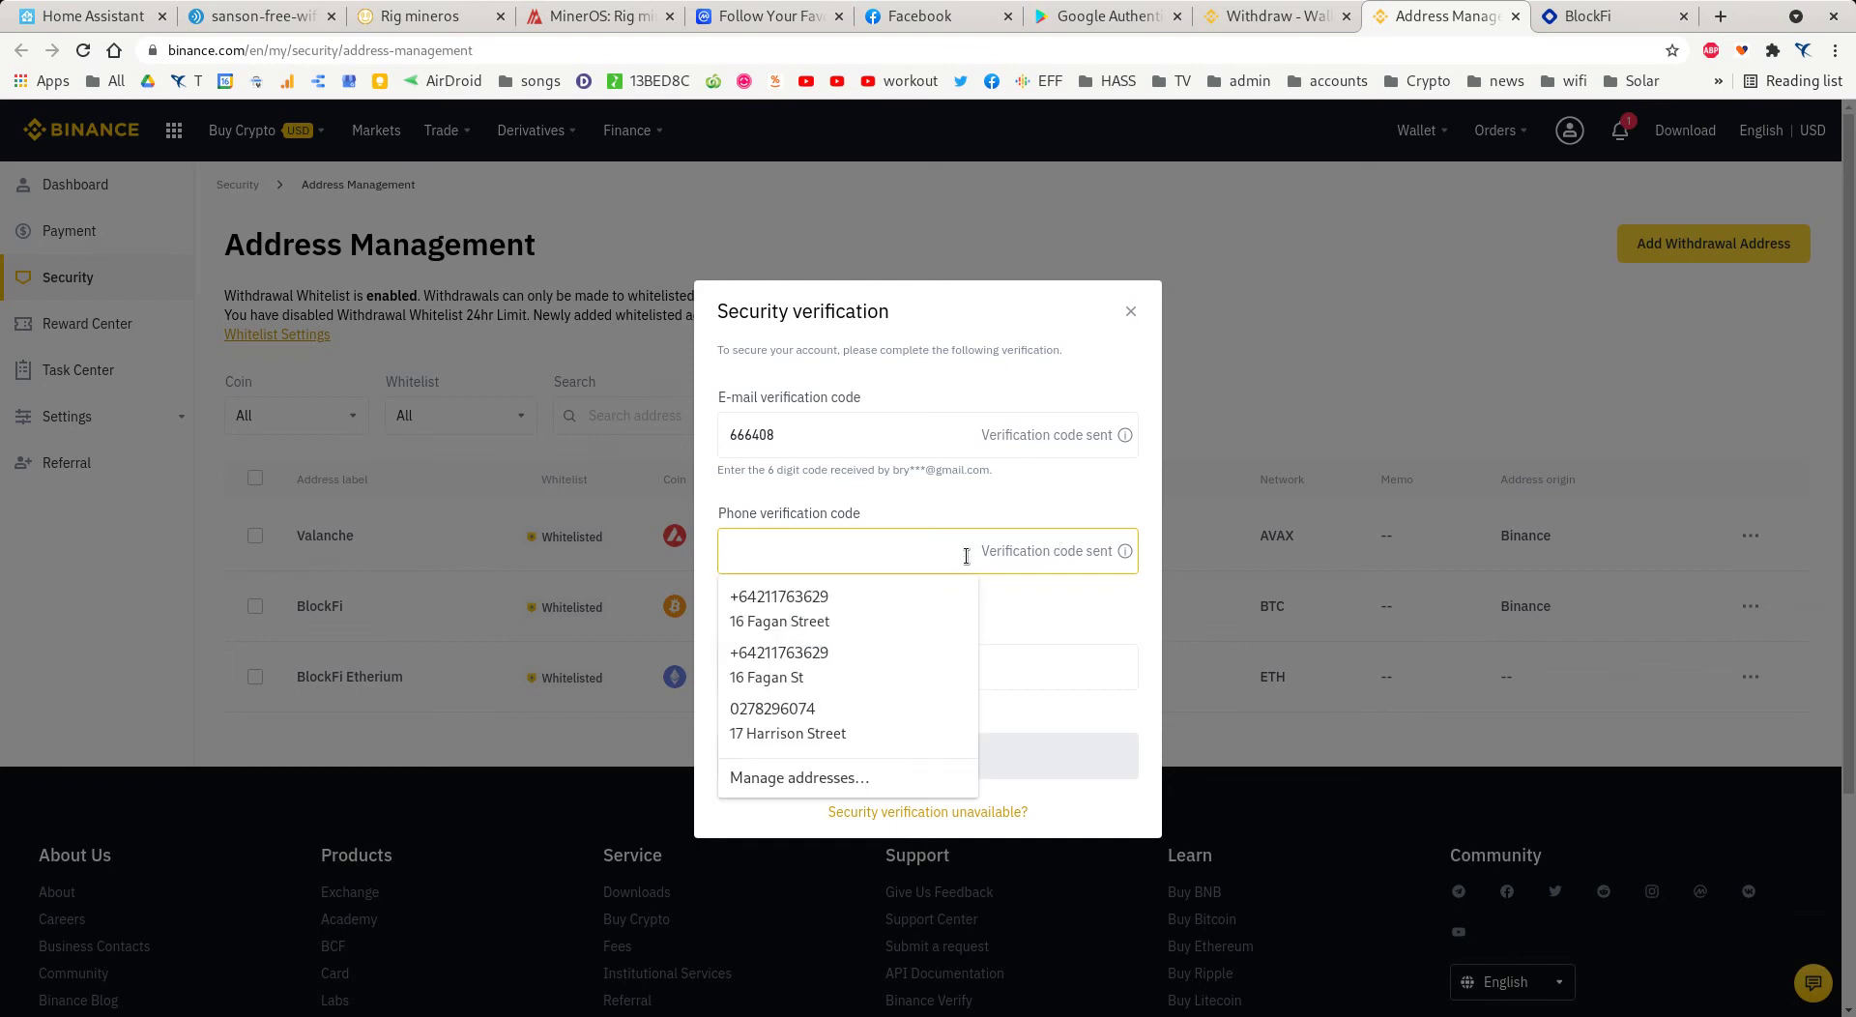
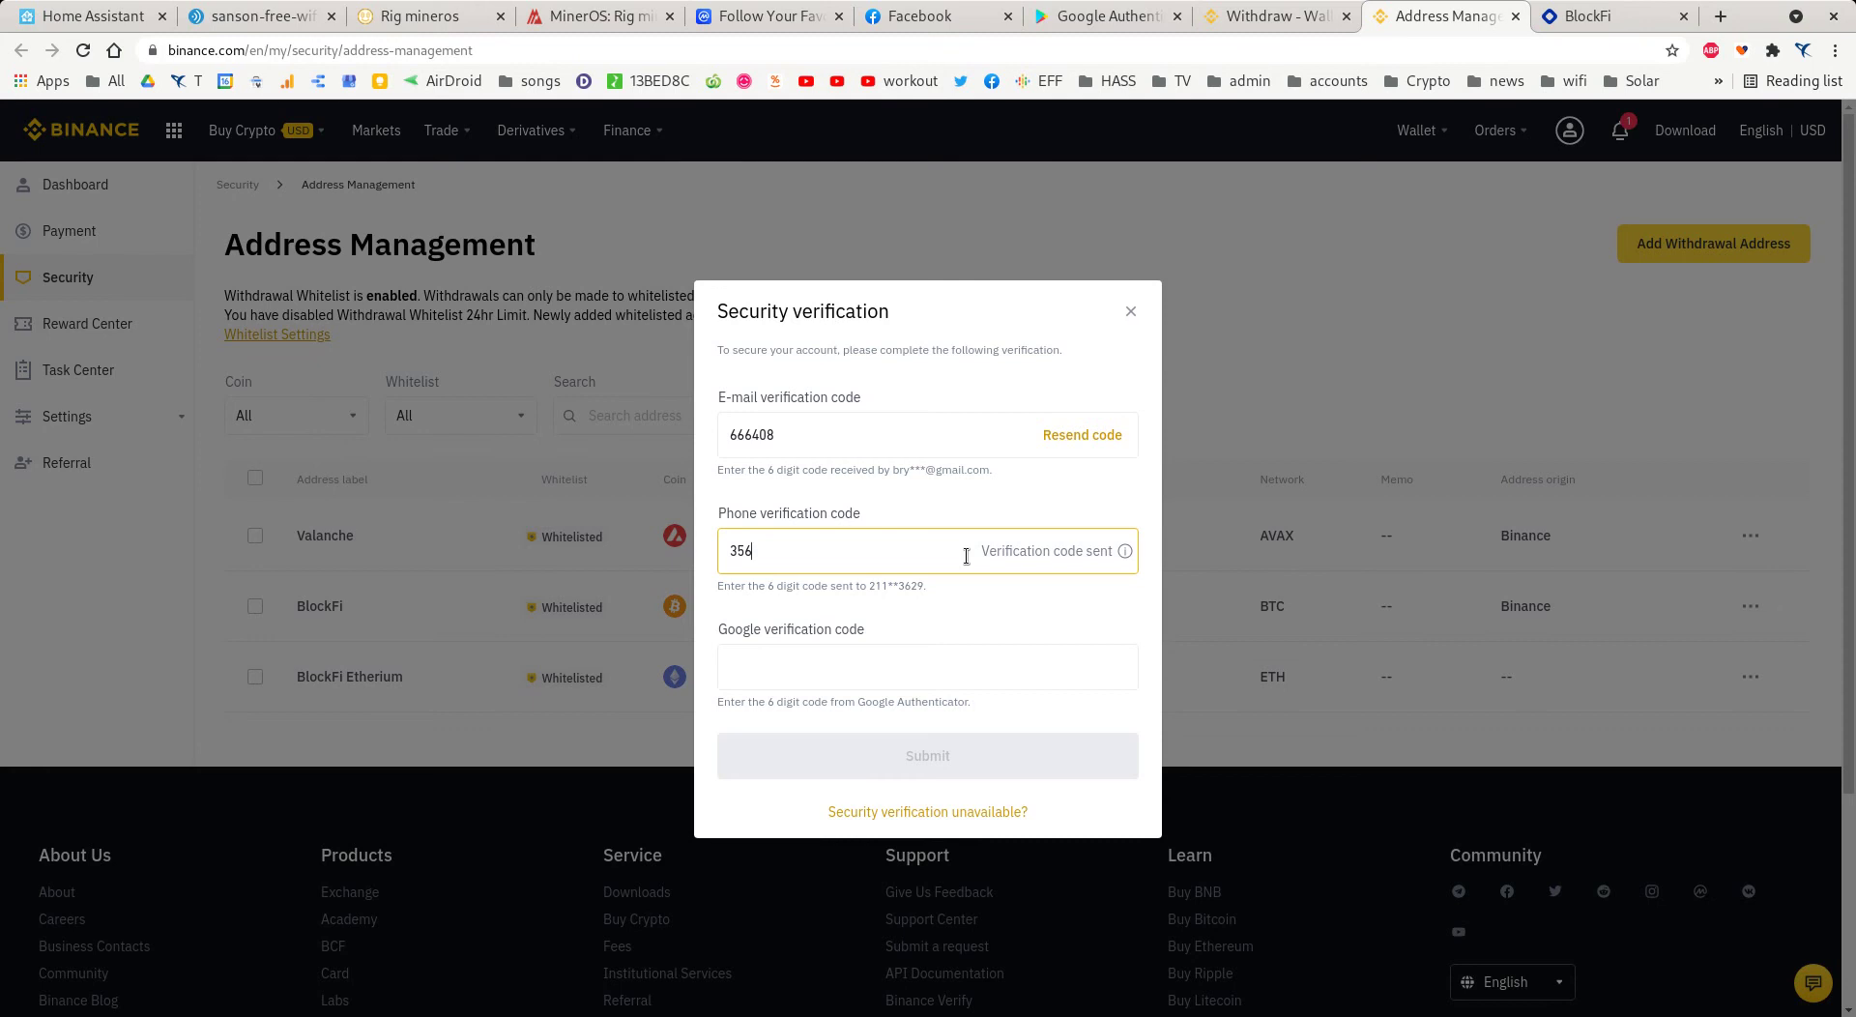
{"action": "left_click", "coordinate": [806, 661]}
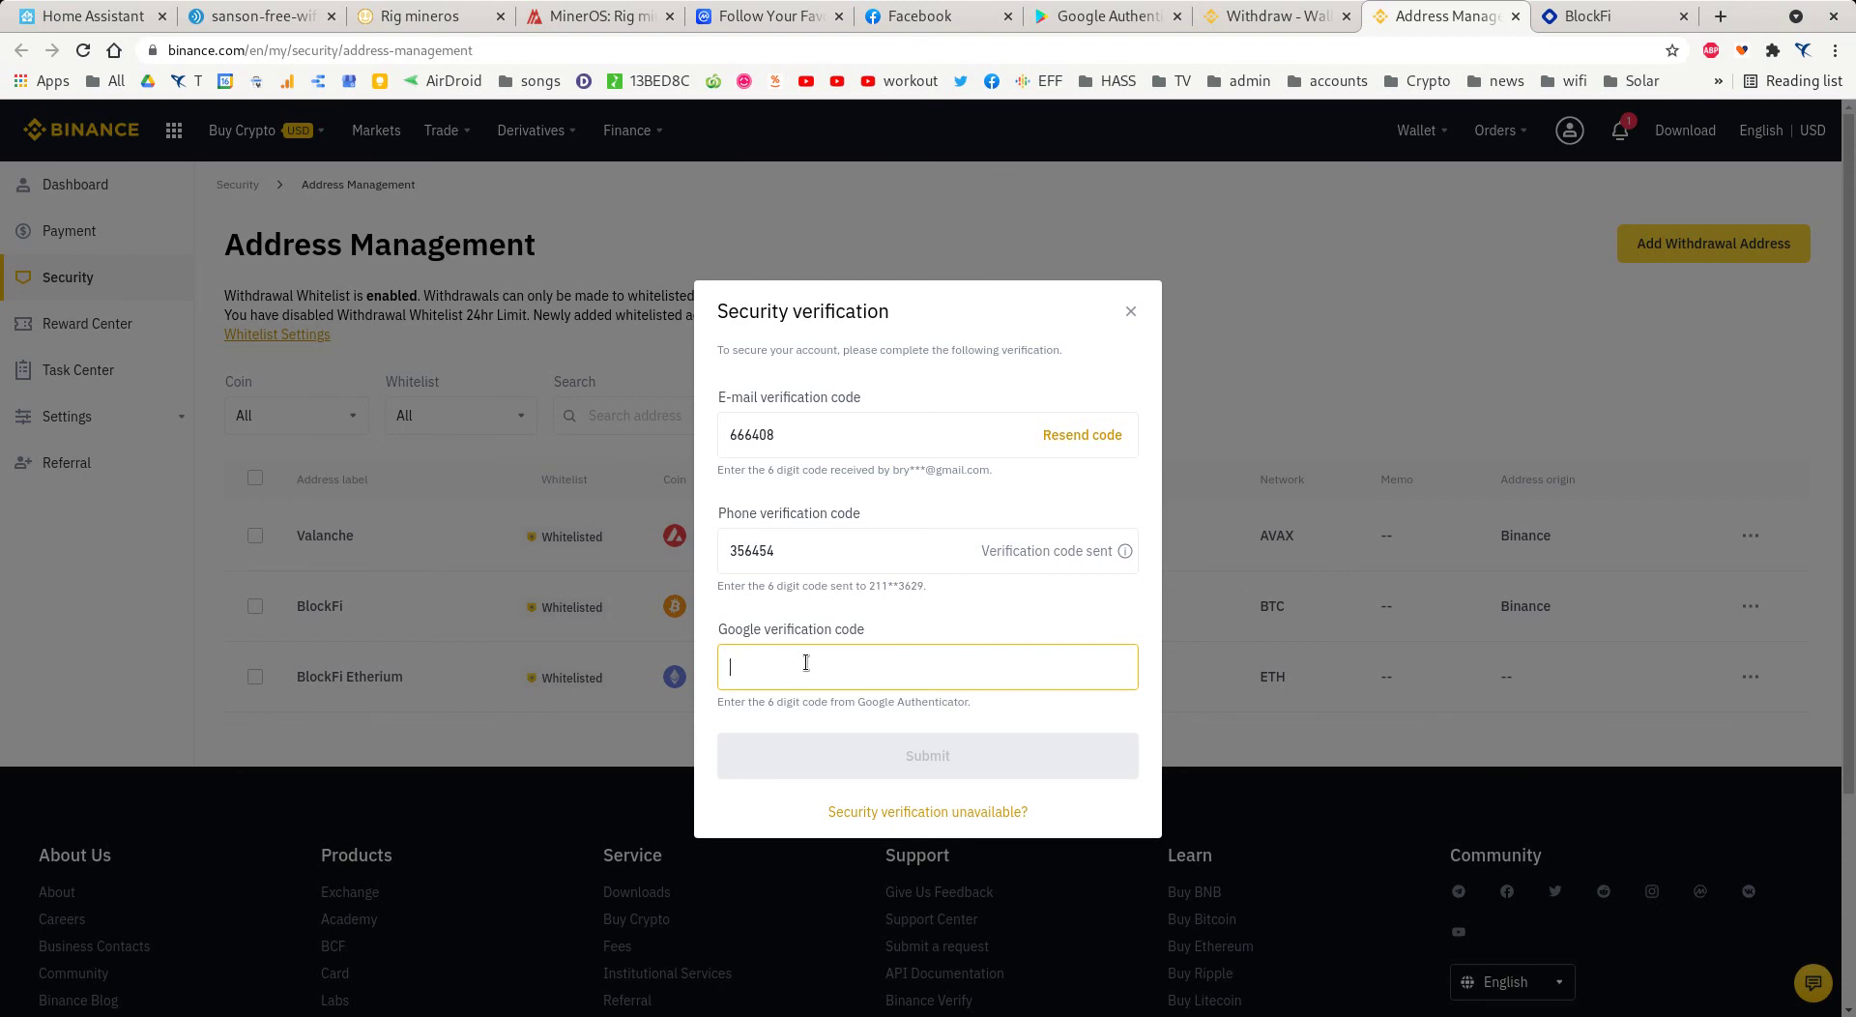
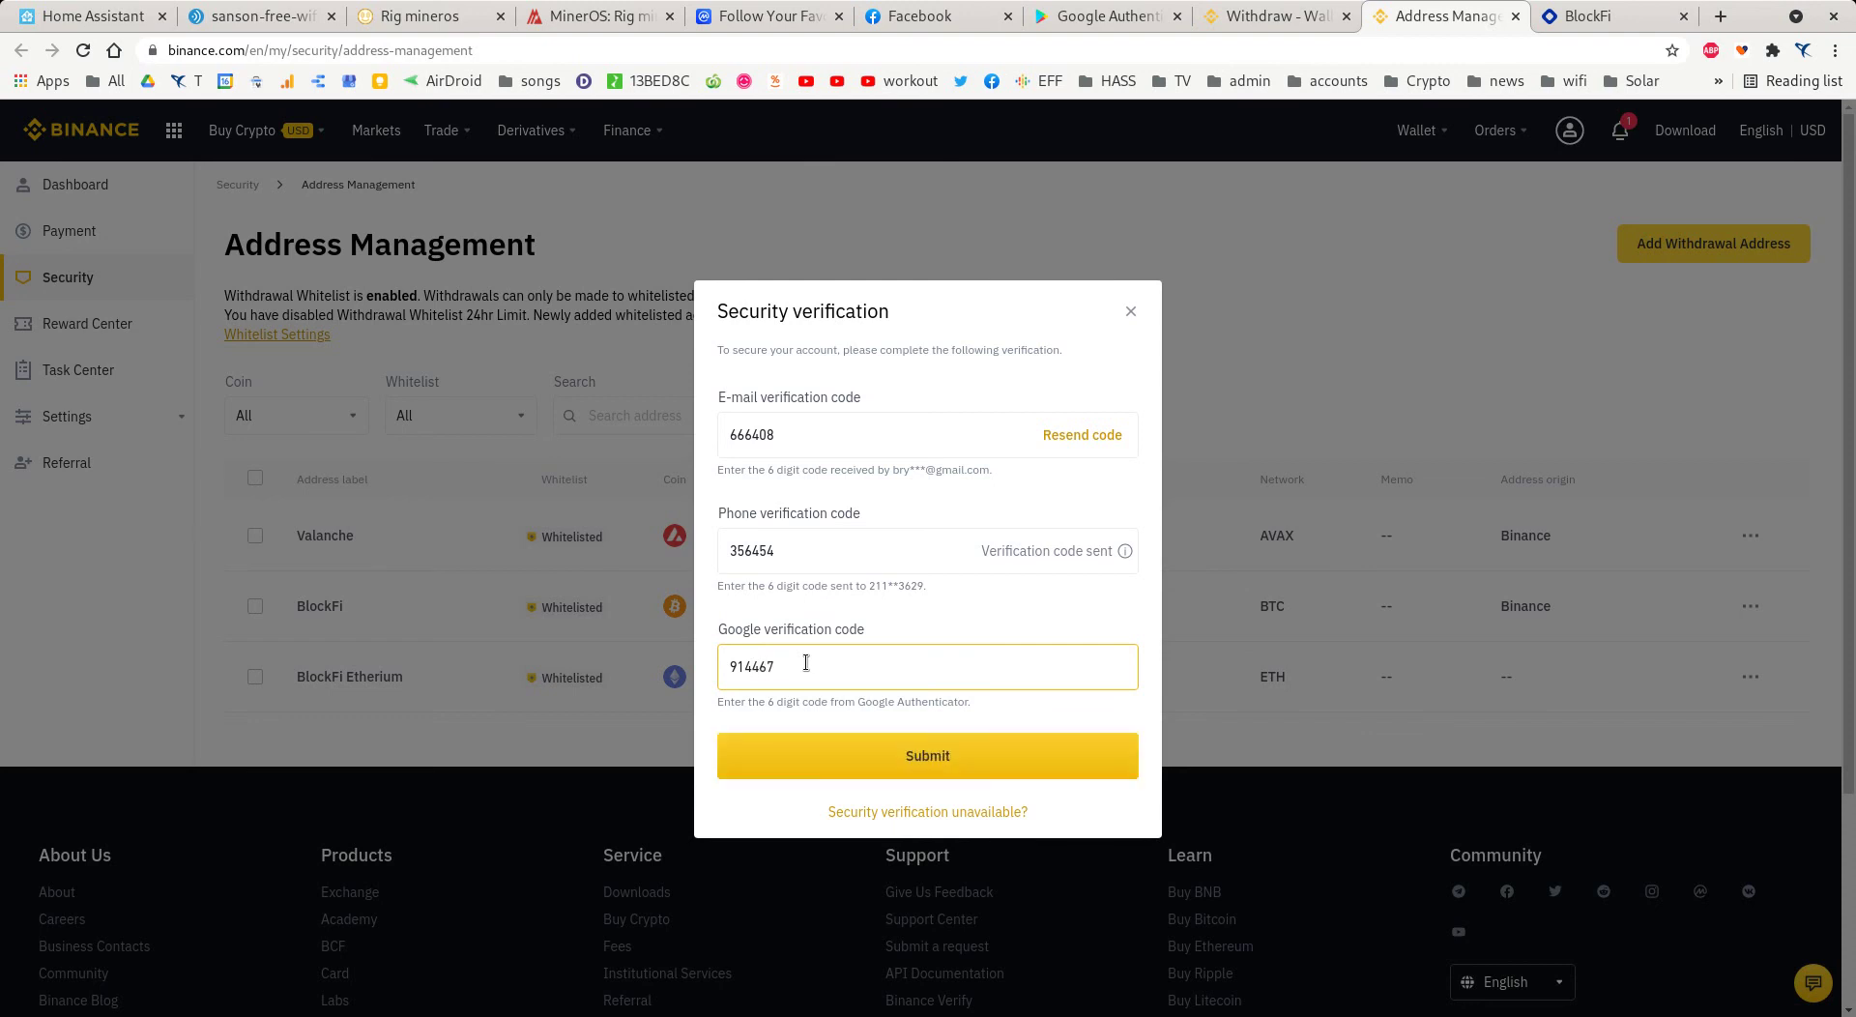
{"action": "key", "text": "ctrl+a"}
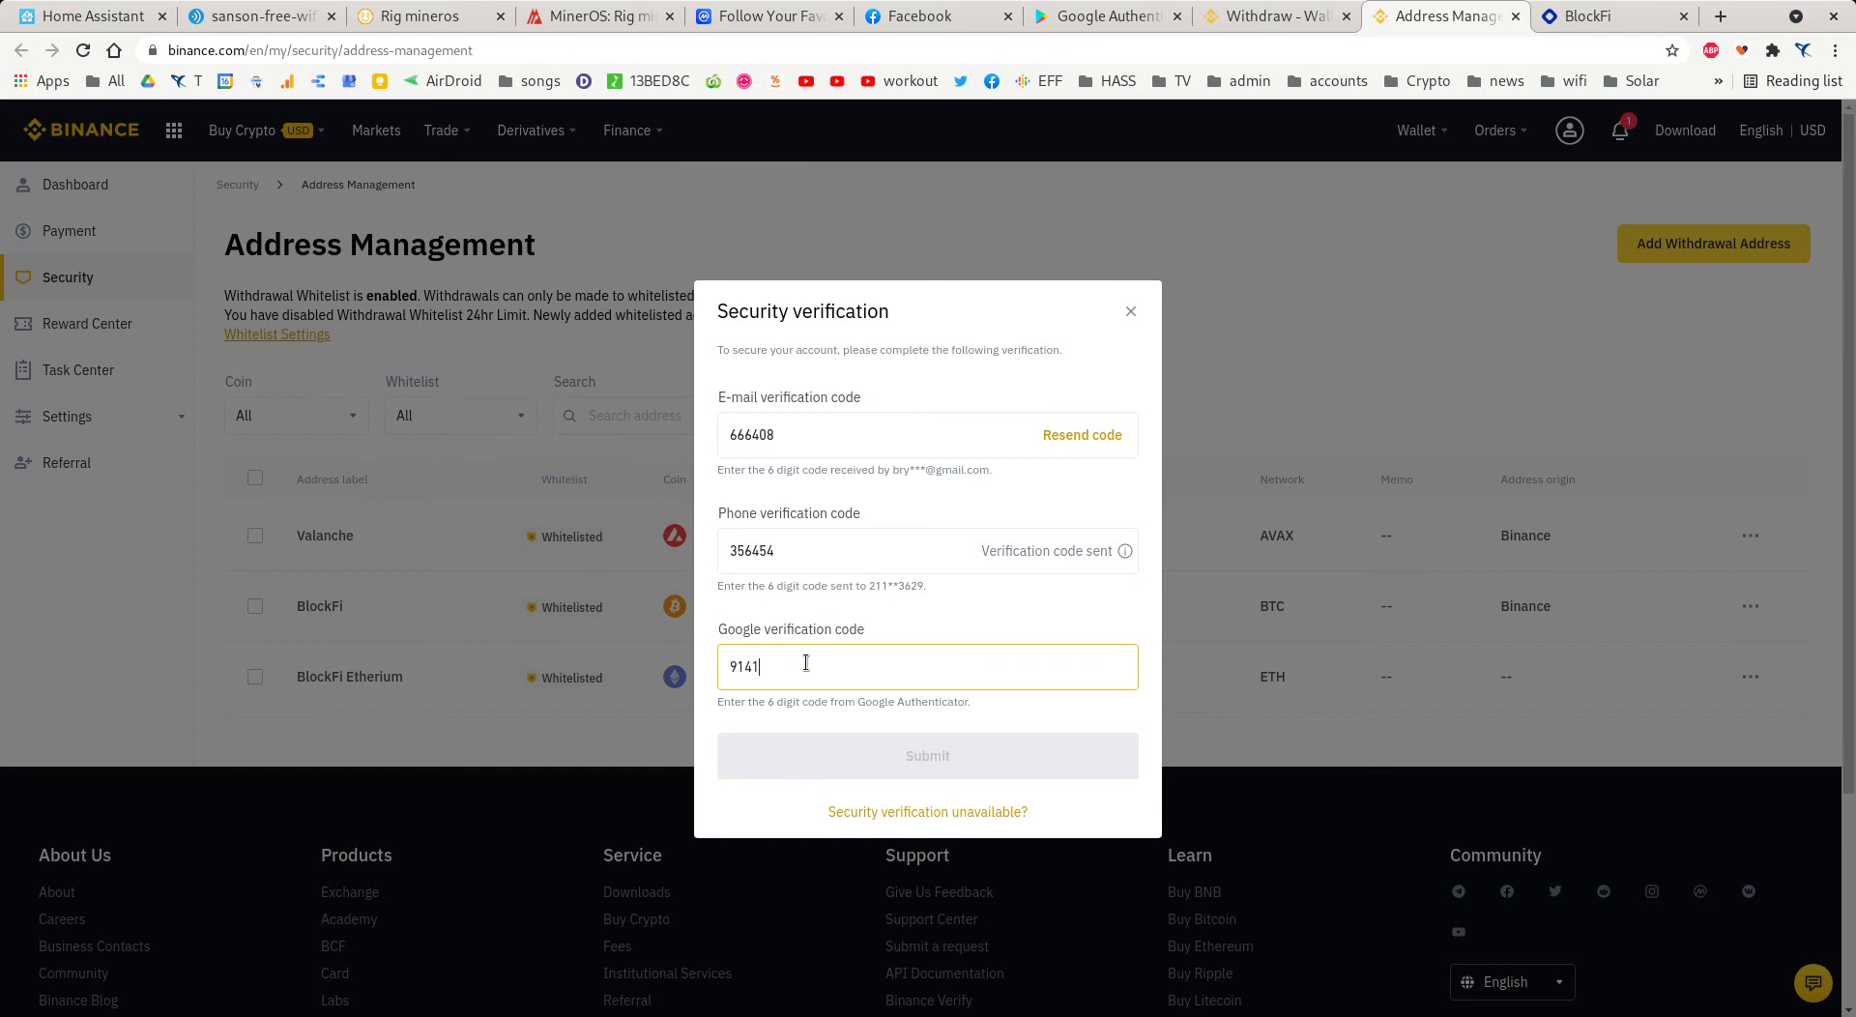
{"action": "key", "text": "Return"}
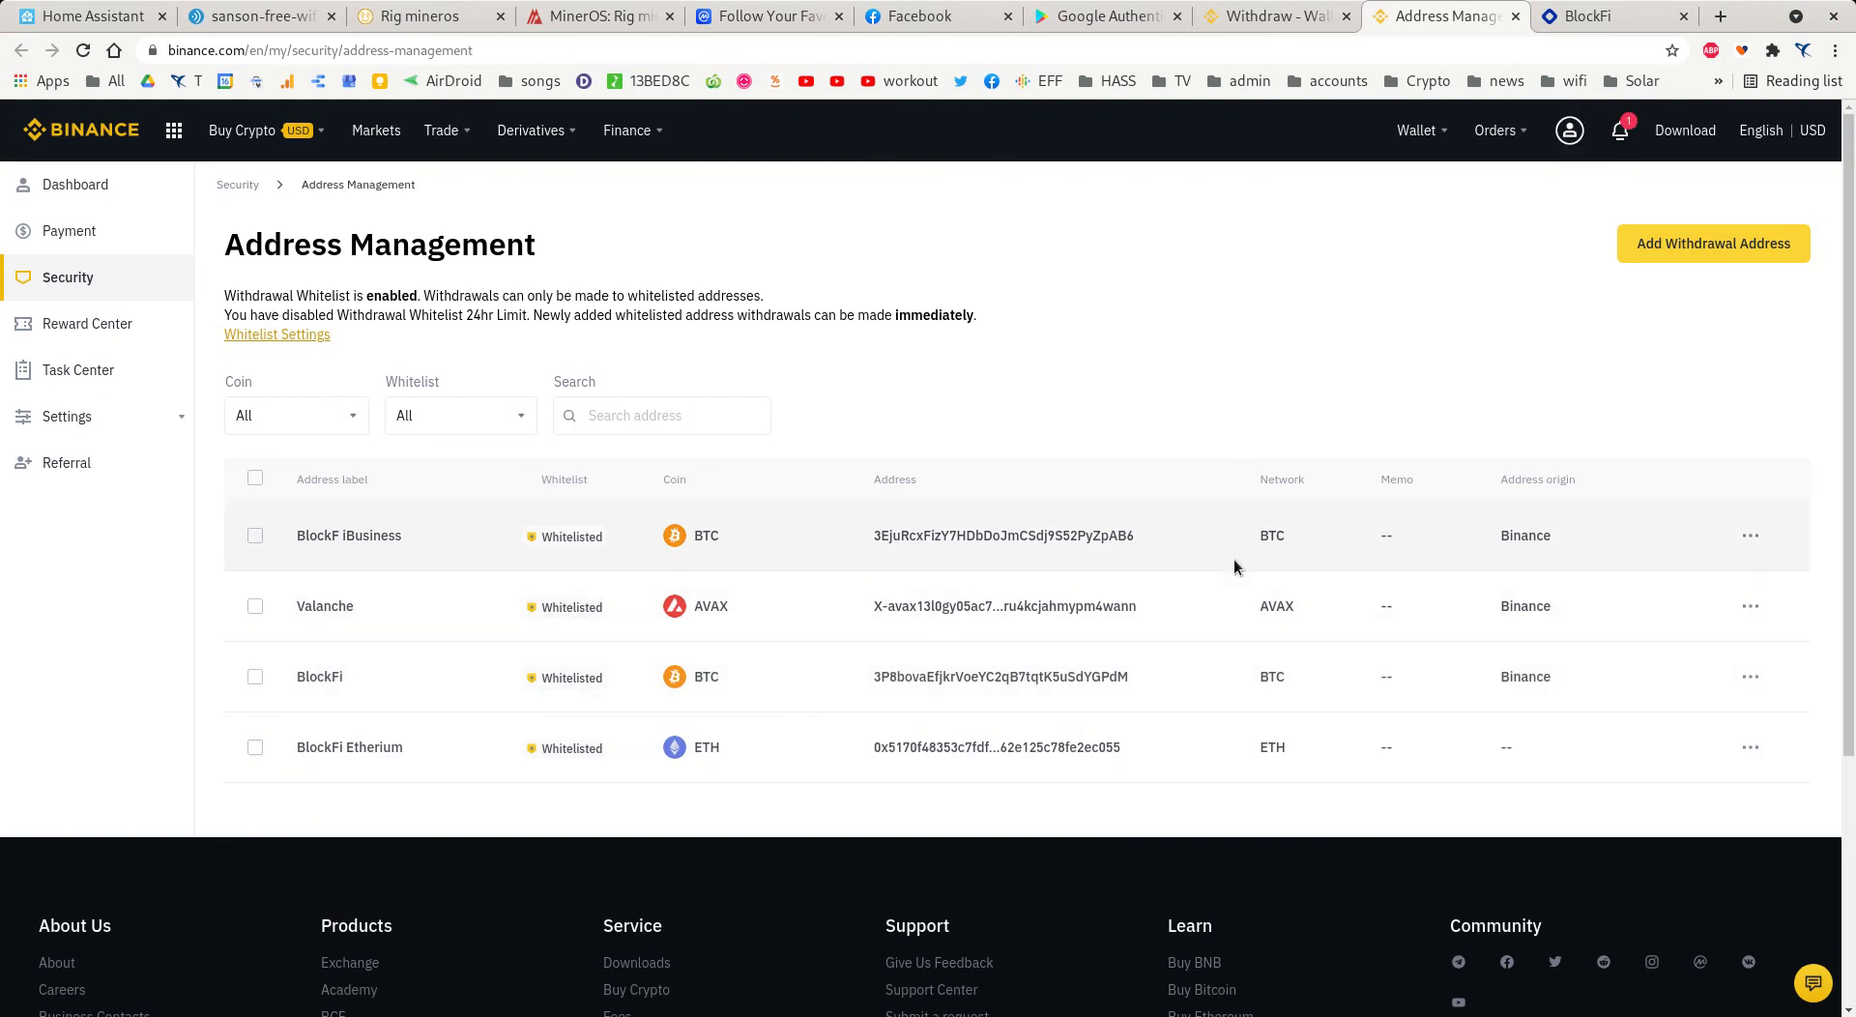
Open Withdraw Crypto from the Wallet Overview with BTC Bitcoin selected.
{"action": "mouse_move", "coordinate": [1406, 127]}
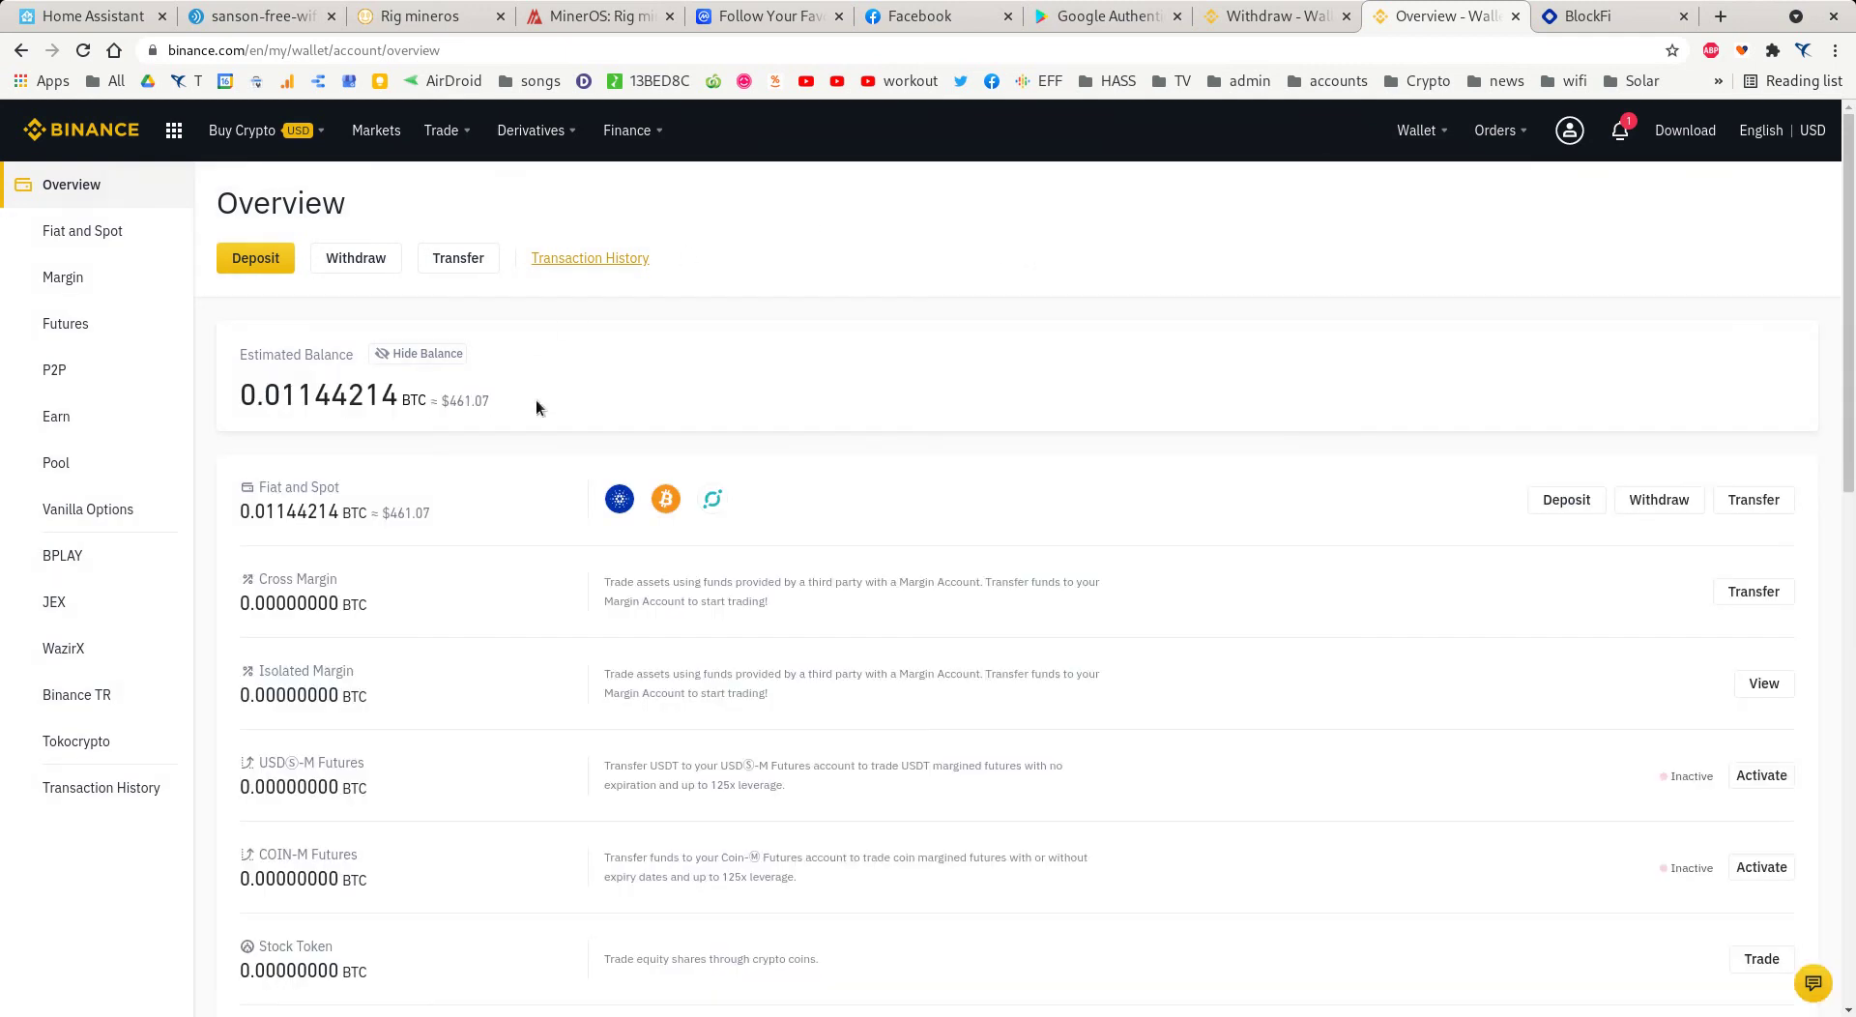
{"action": "left_click", "coordinate": [357, 259]}
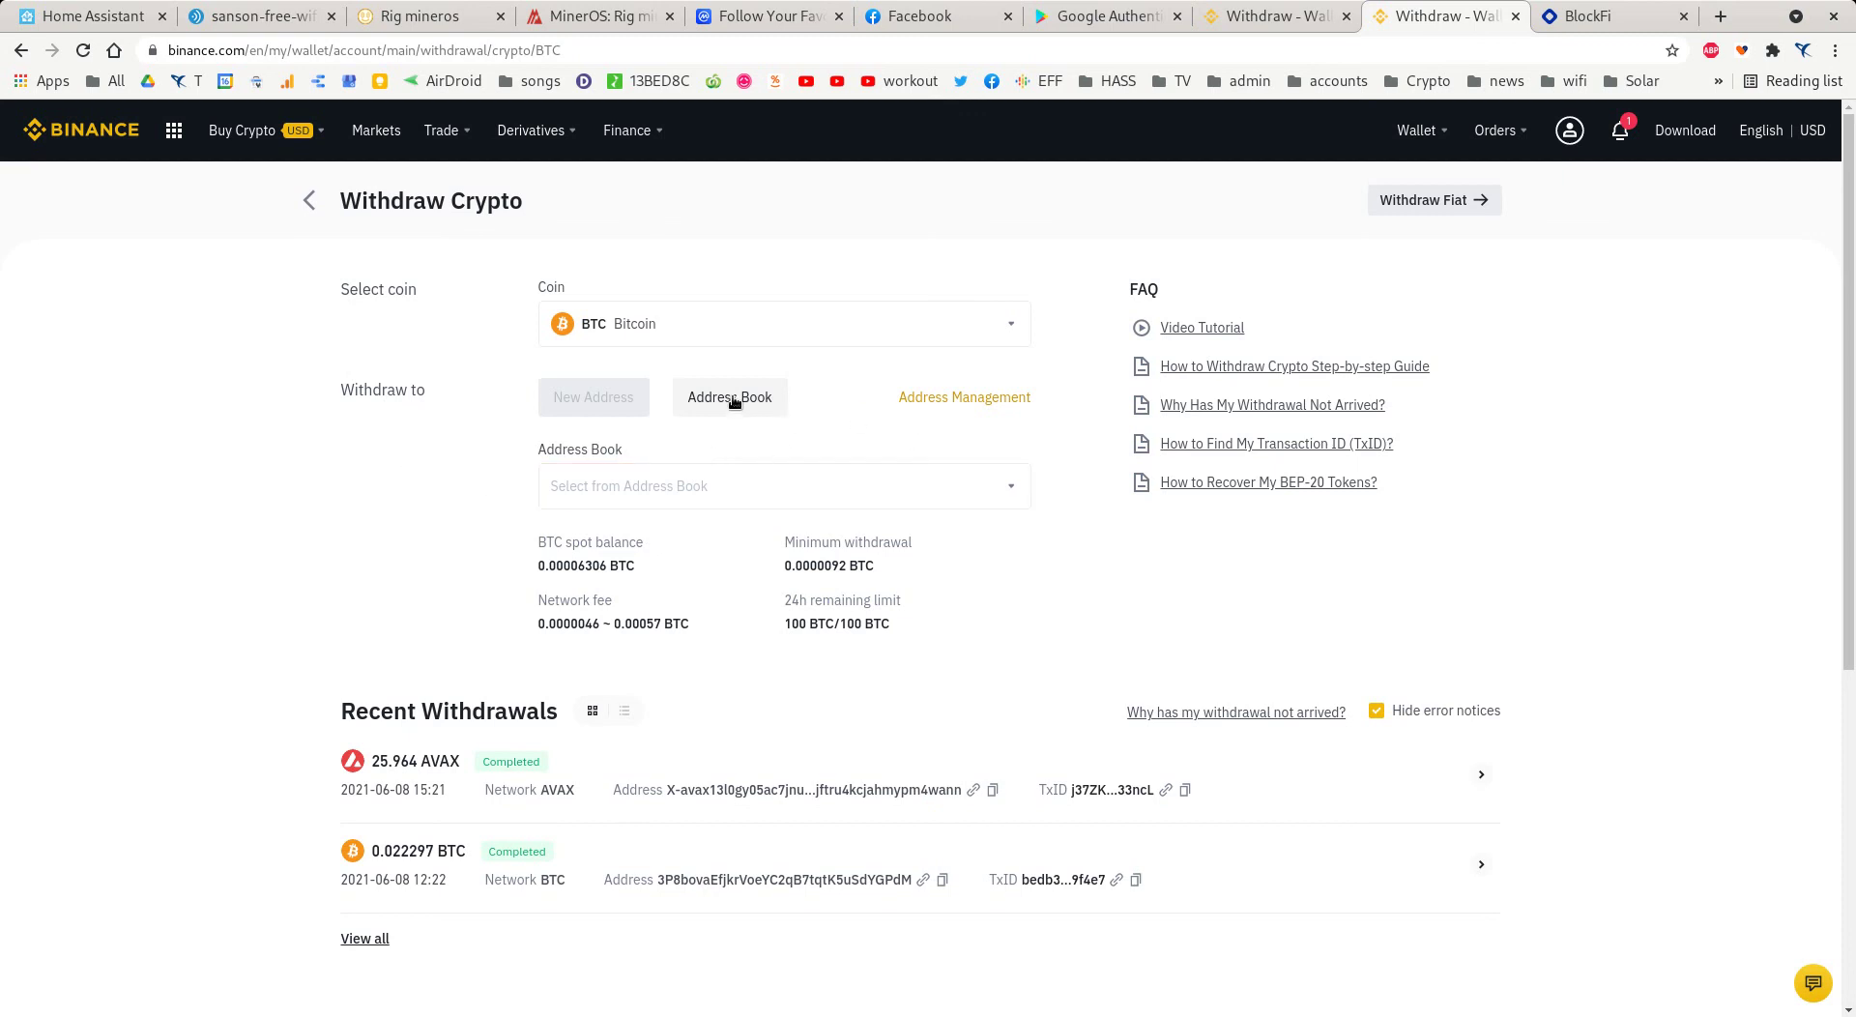
Pick BlockF iBusiness from the address book, set MAX 0.00006306 BTC, and return to BlockFi.
{"action": "left_click", "coordinate": [711, 488]}
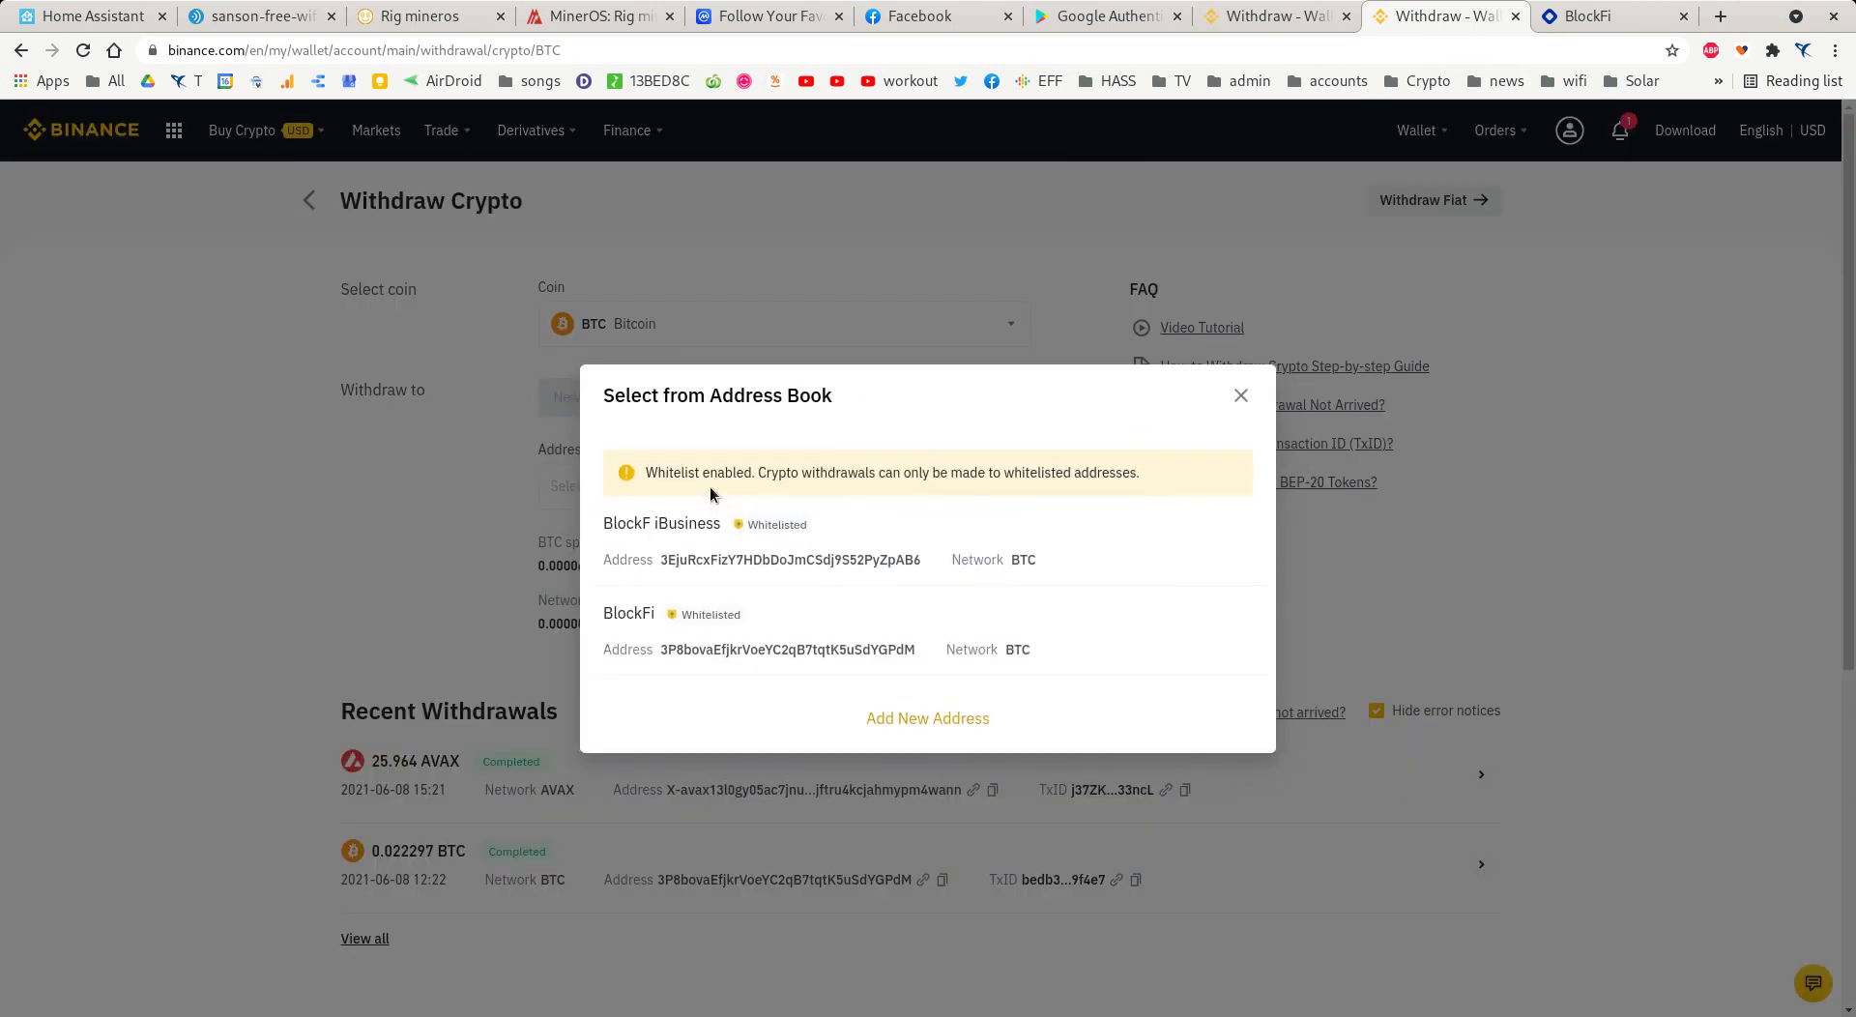
{"action": "left_click", "coordinate": [667, 531]}
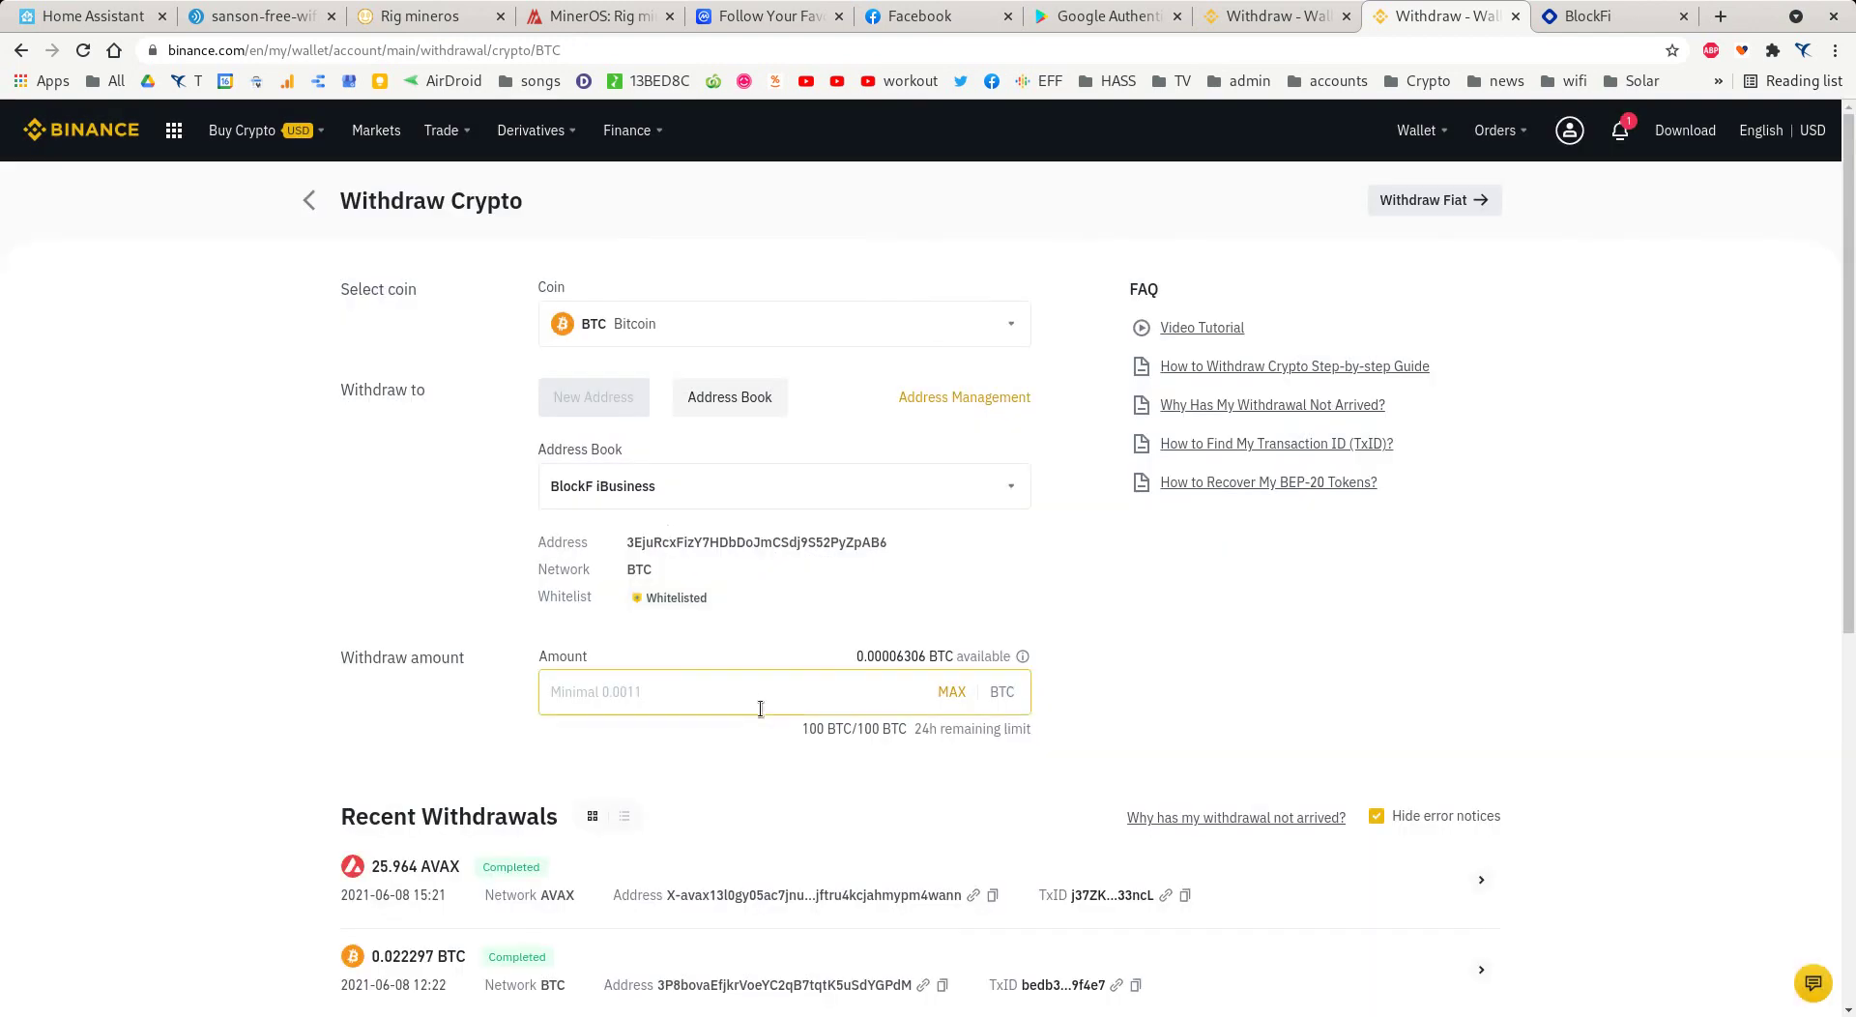
{"action": "left_click", "coordinate": [945, 694]}
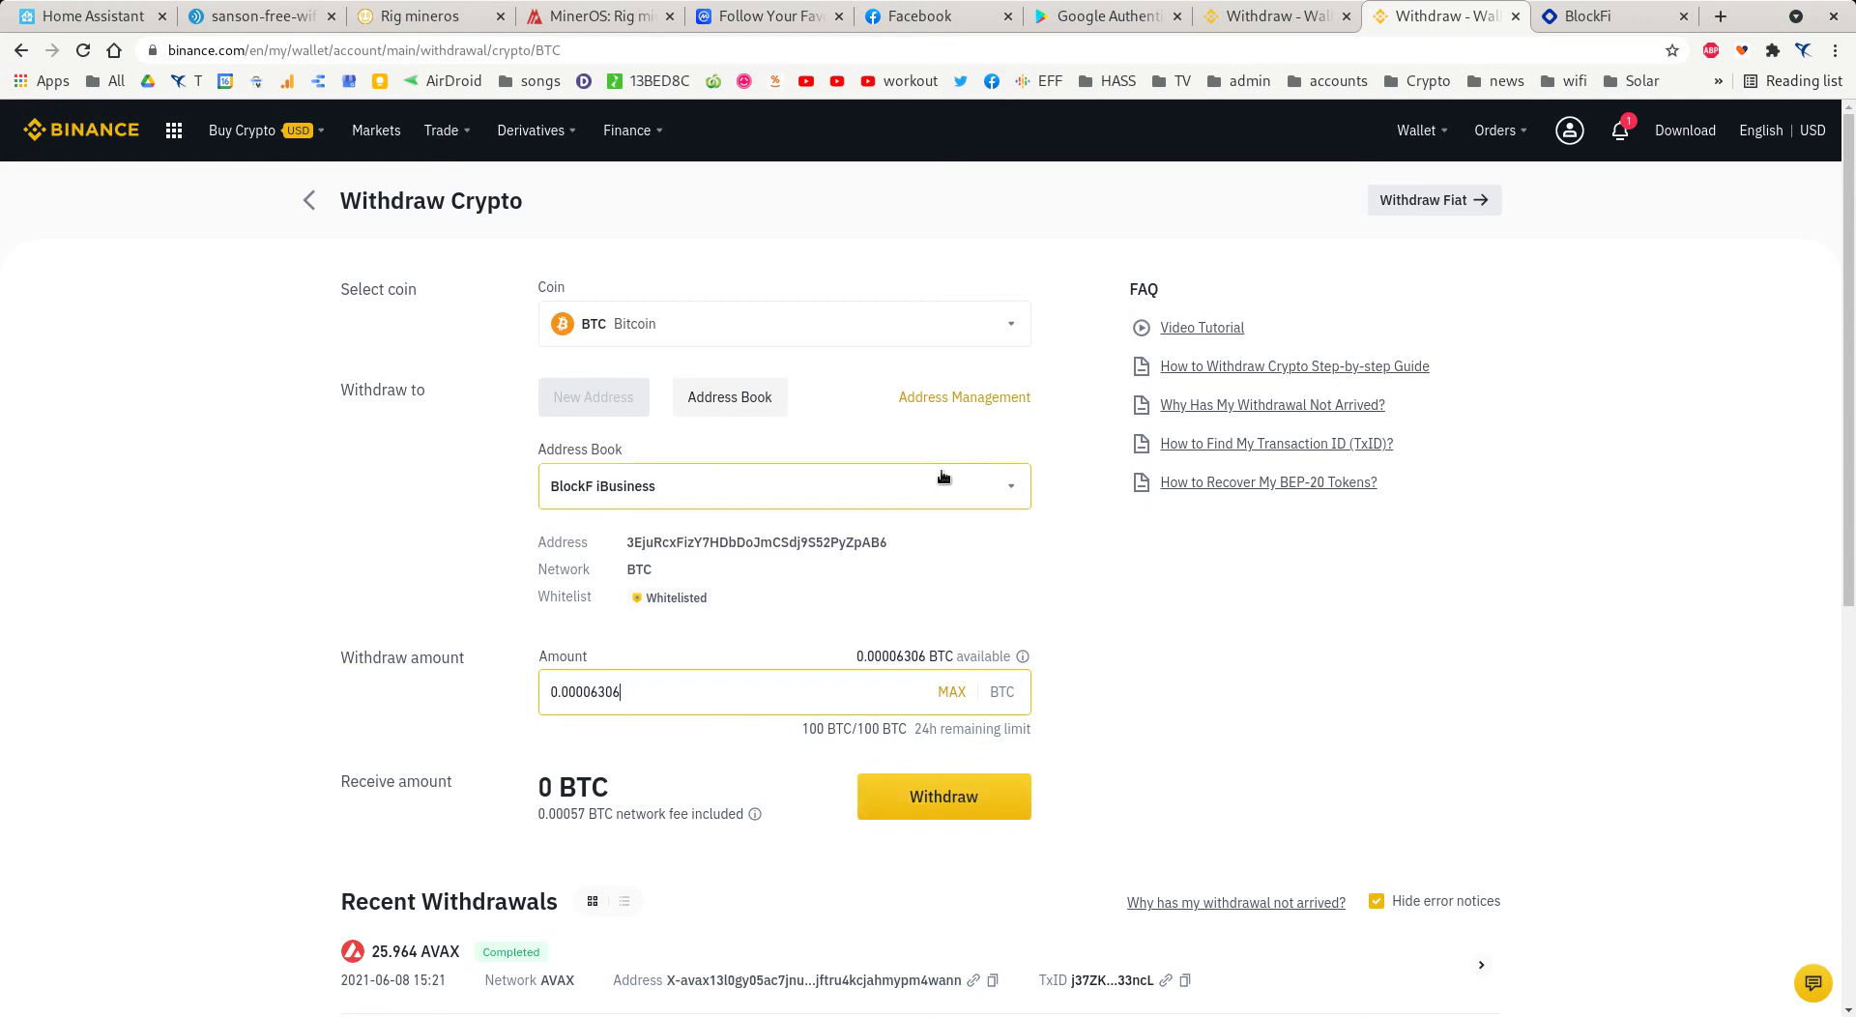
{"action": "left_click", "coordinate": [1570, 16]}
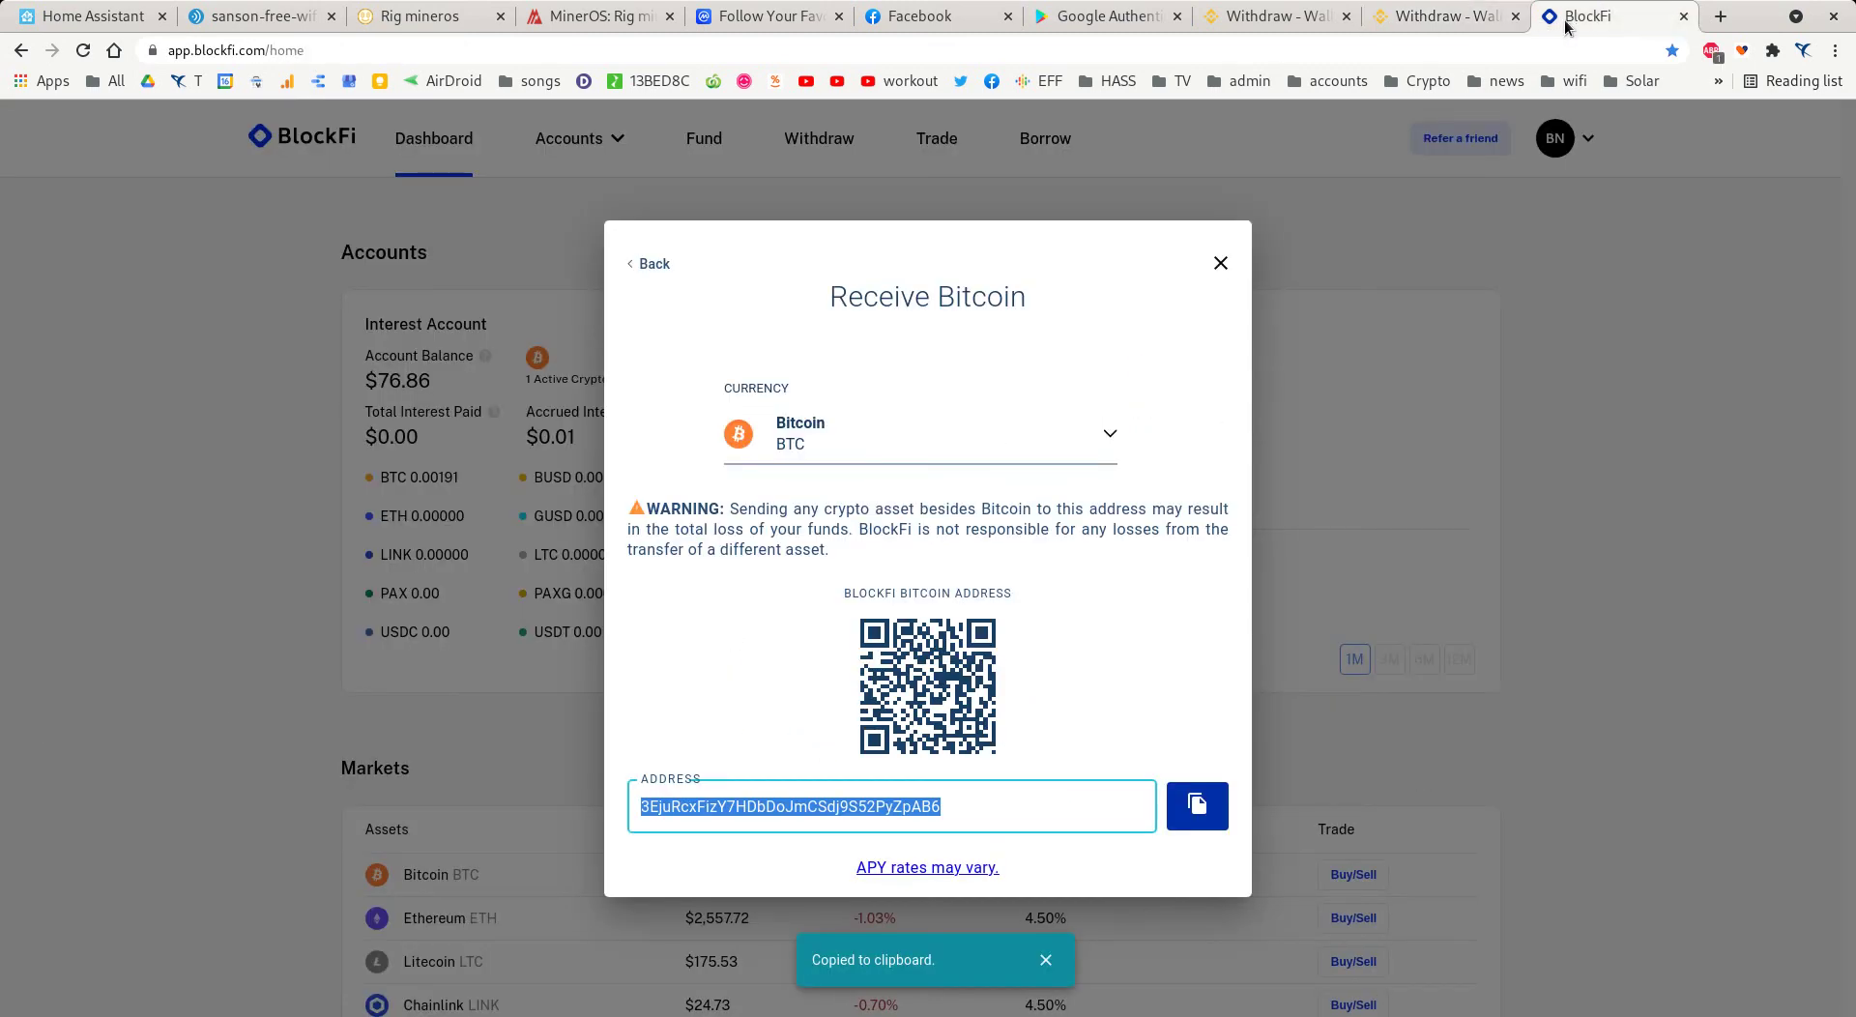
Close the Receive Bitcoin dialog to reveal the $76.86 BlockFi dashboard.
{"action": "left_click", "coordinate": [1221, 262]}
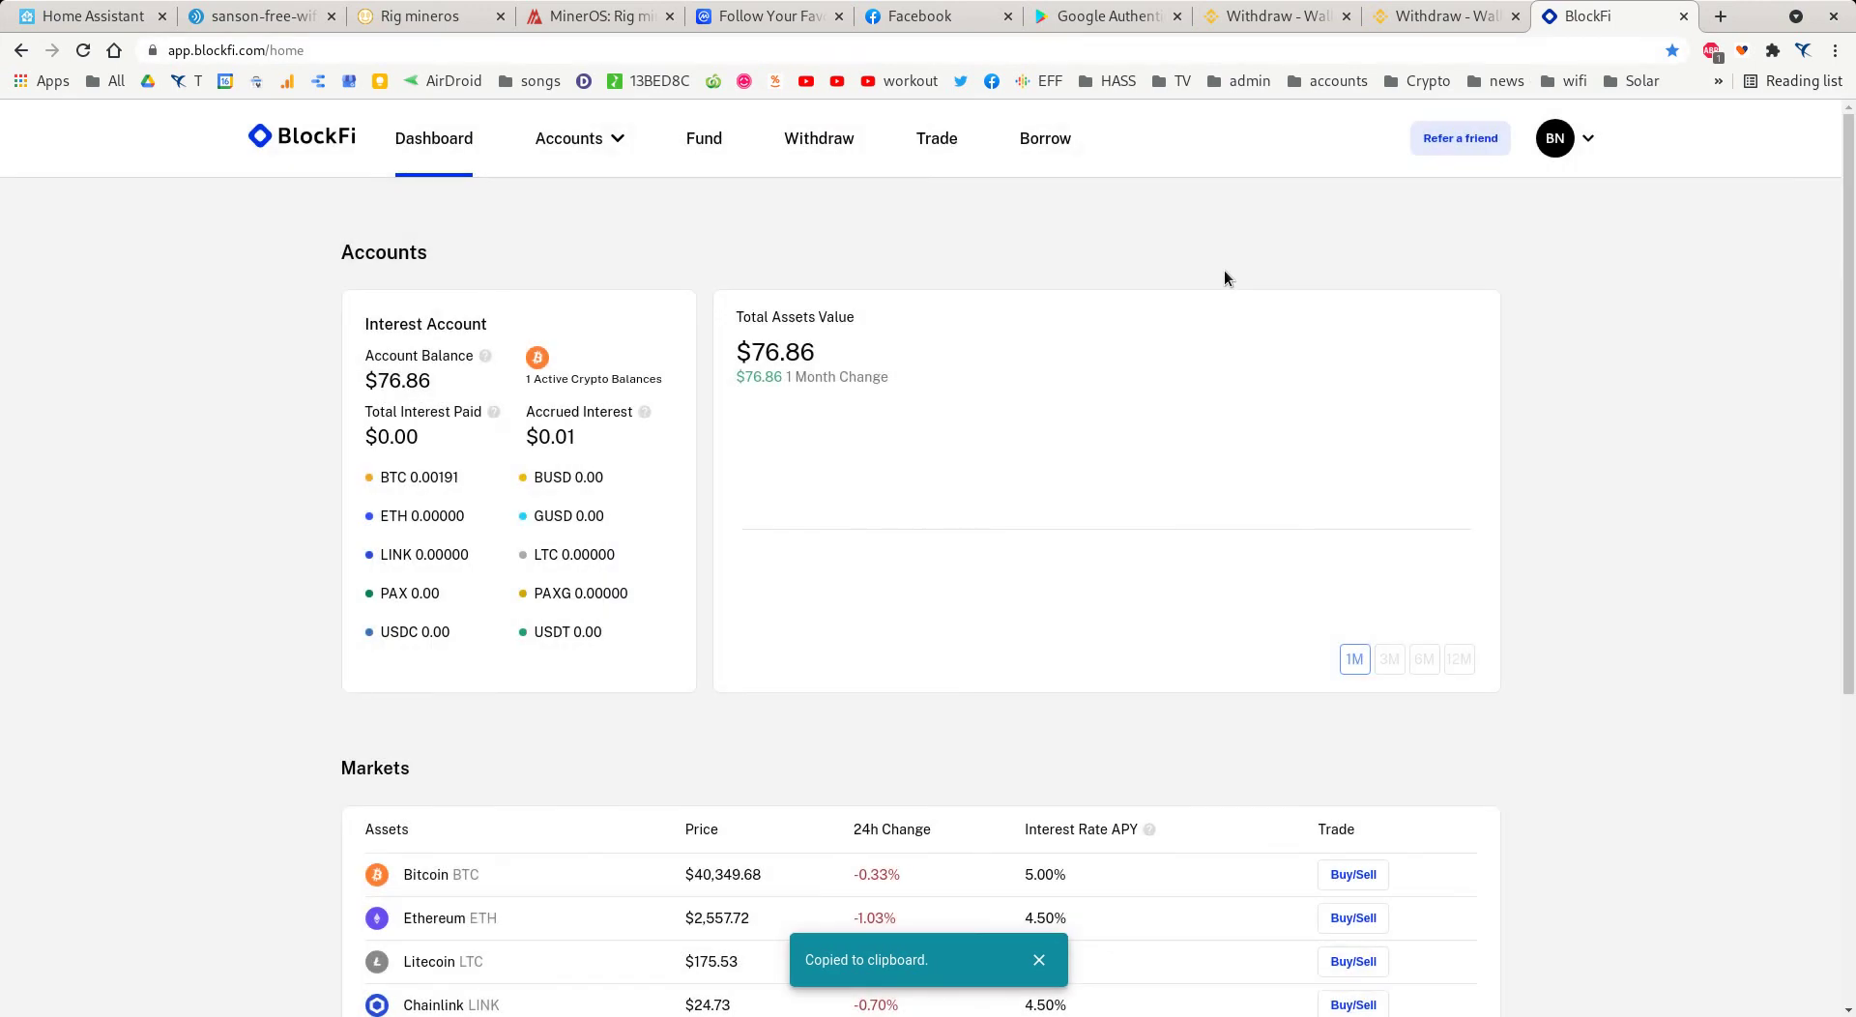